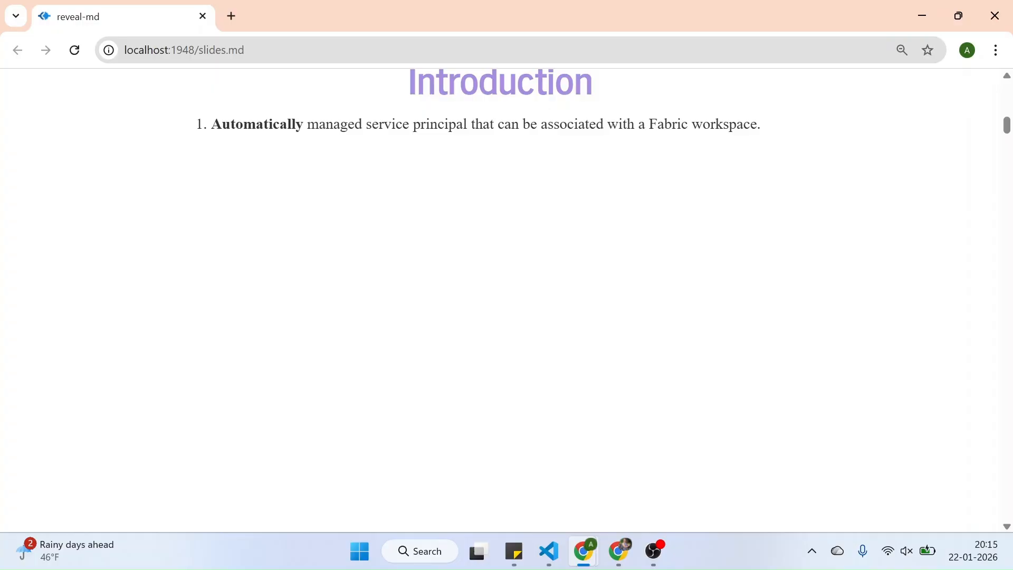
Reveal the next two points on the Introduction slide about workspace identity.
key(Right)
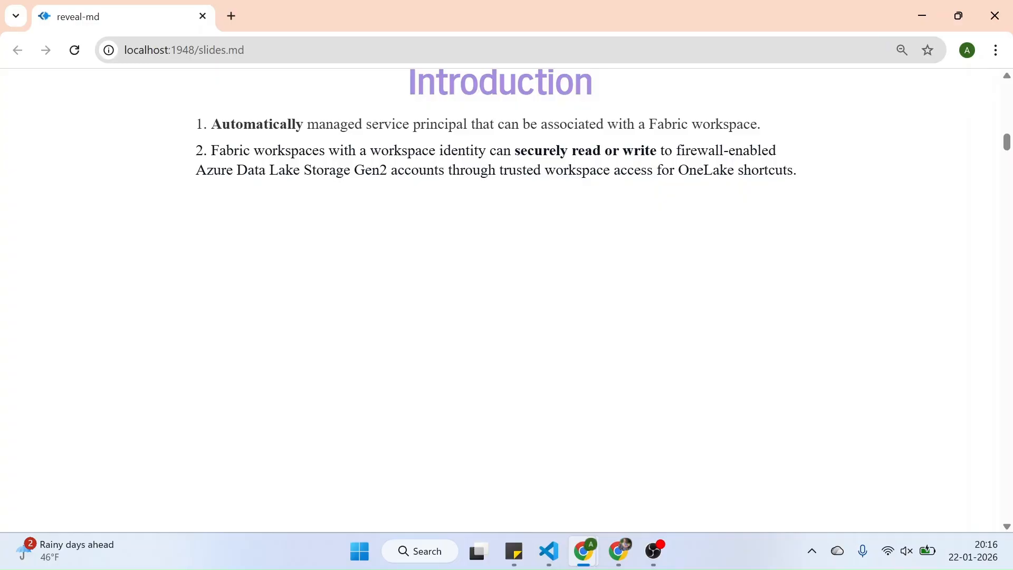
key(Down)
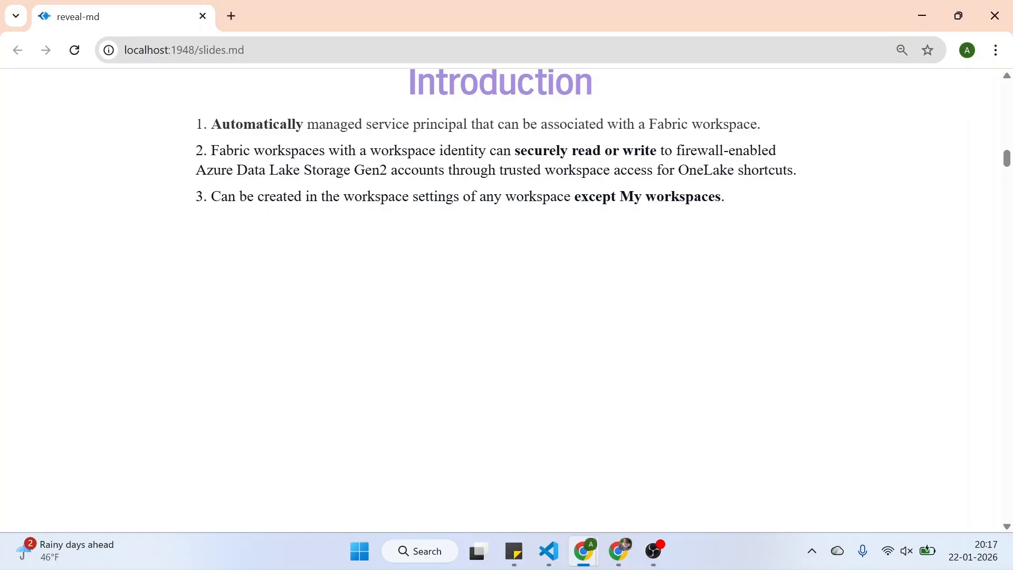
Switch to Microsoft Fabric and create a workspace named workspace_identity_testing with the Trial license mode.
click(625, 557)
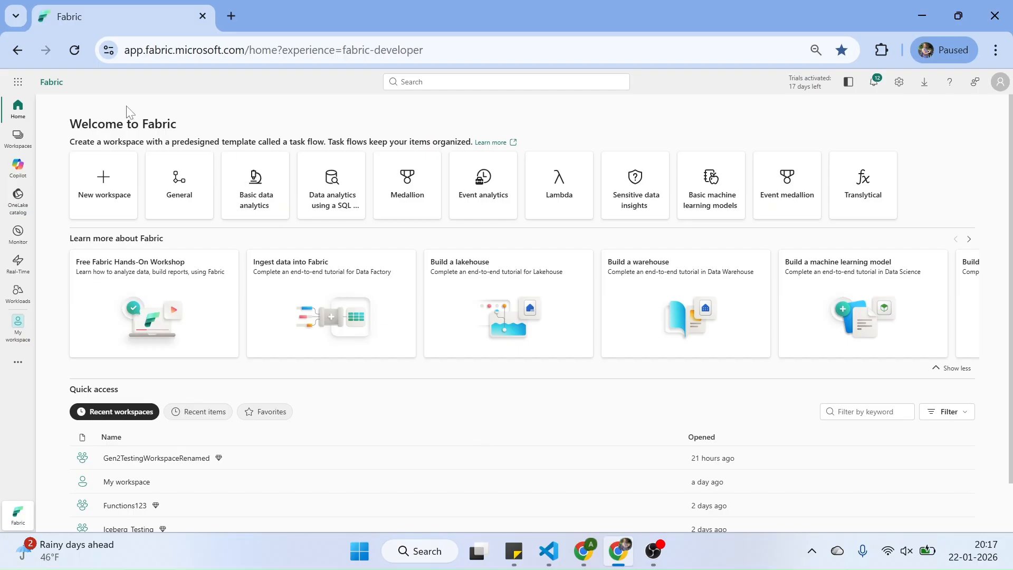
click(104, 189)
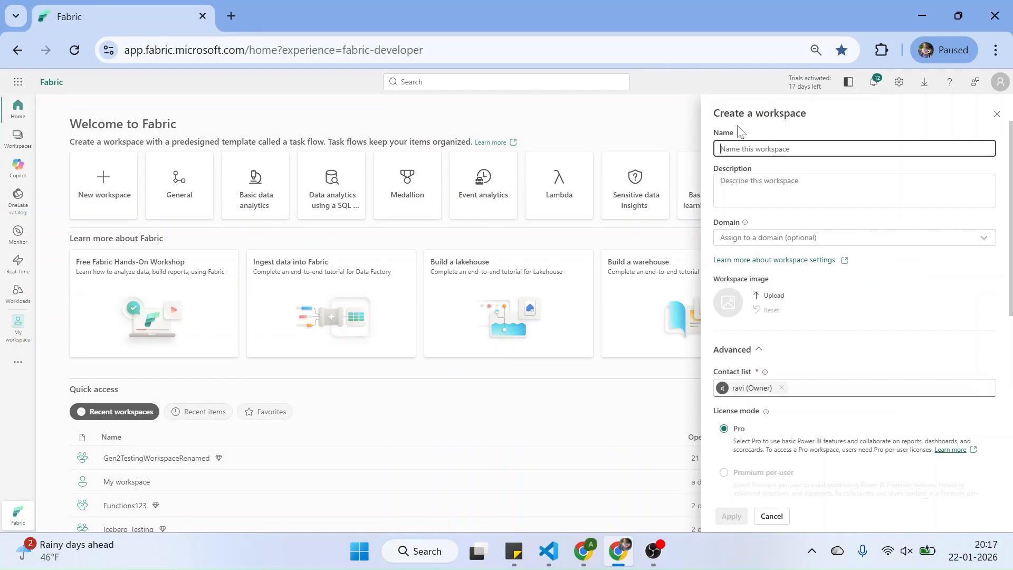
text(workspace_identity)
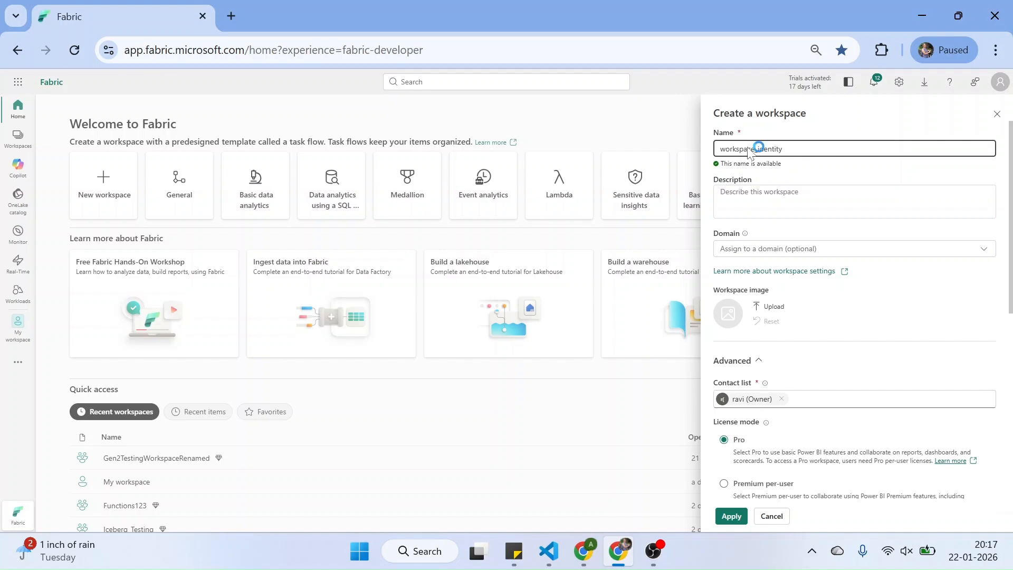
text(_testing)
drag(1006, 225, 1002, 354)
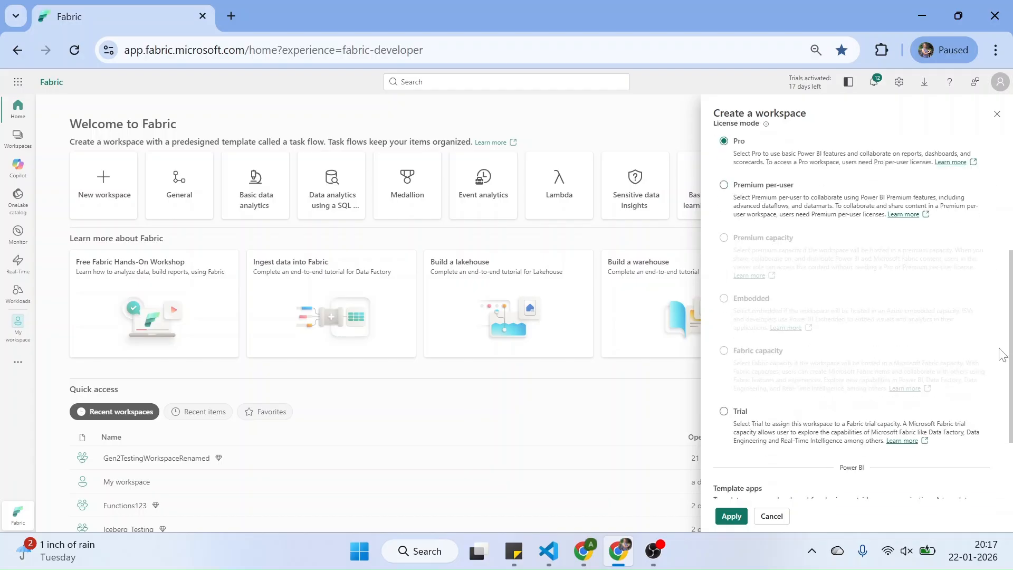
double_click(725, 413)
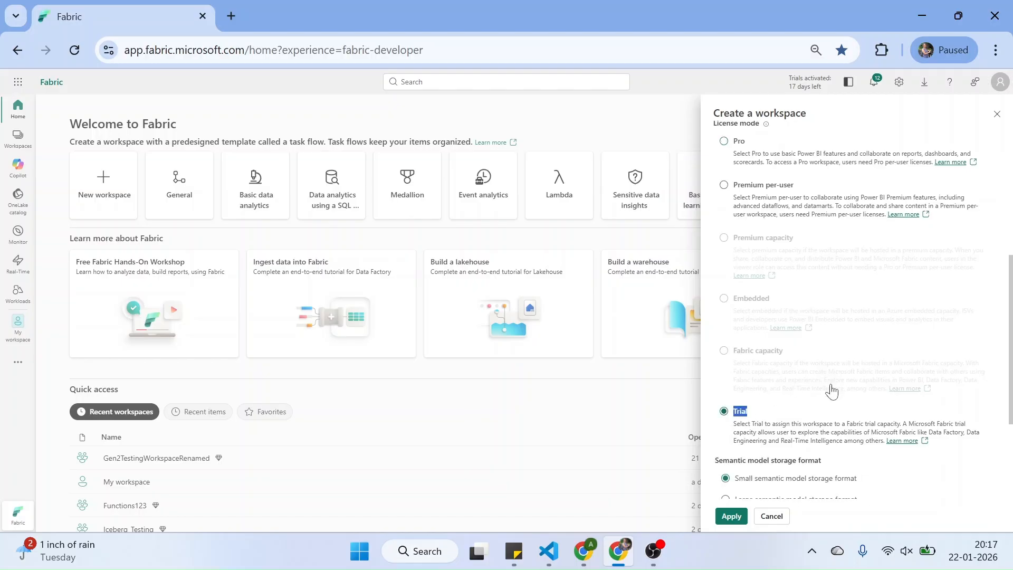
scroll(1008, 304, down, 3)
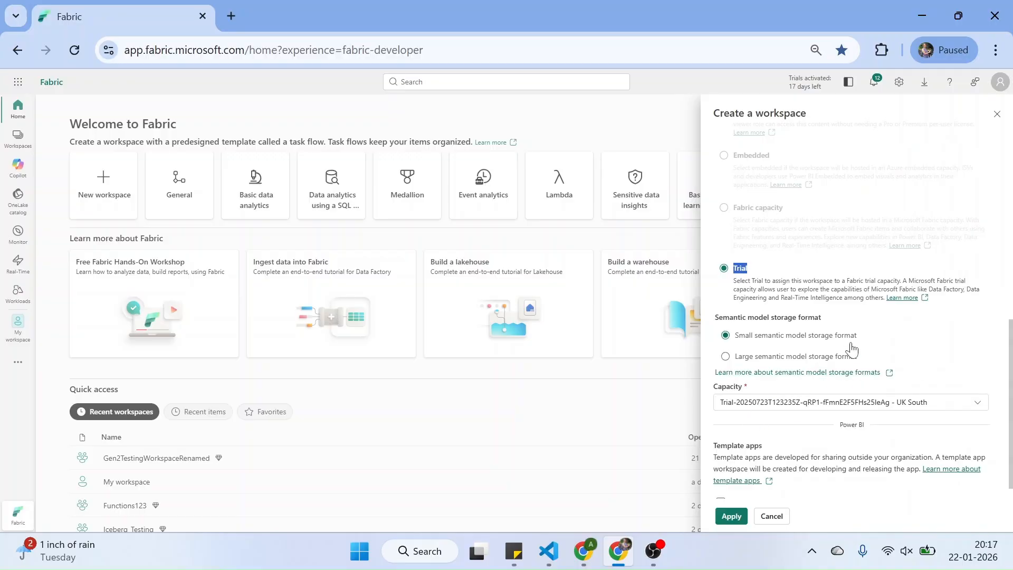
click(737, 517)
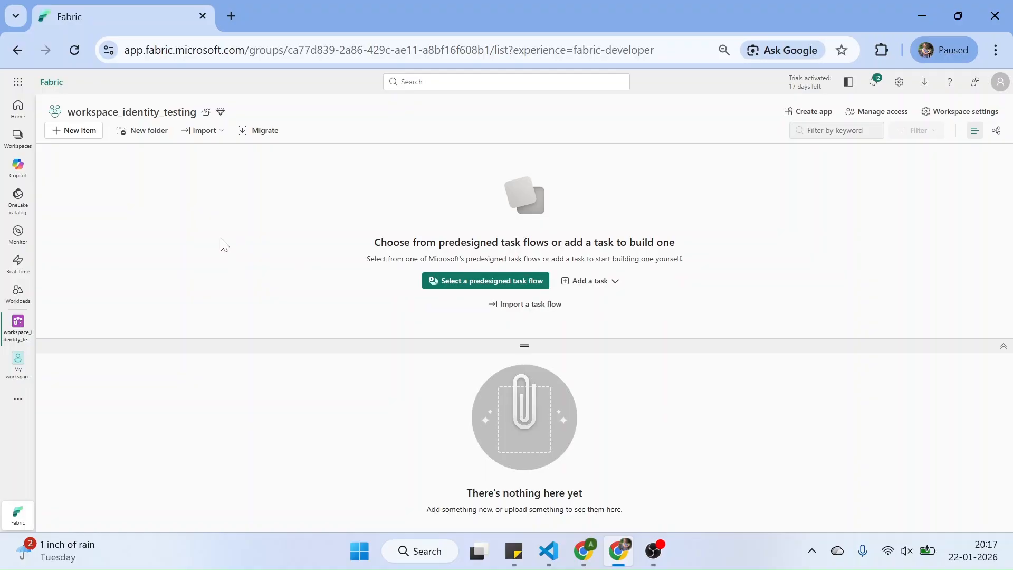
Open the Workspace identity settings of the workspace_identity_testing workspace.
scroll(954, 120, up, 2)
scroll(956, 120, down, 2)
click(954, 117)
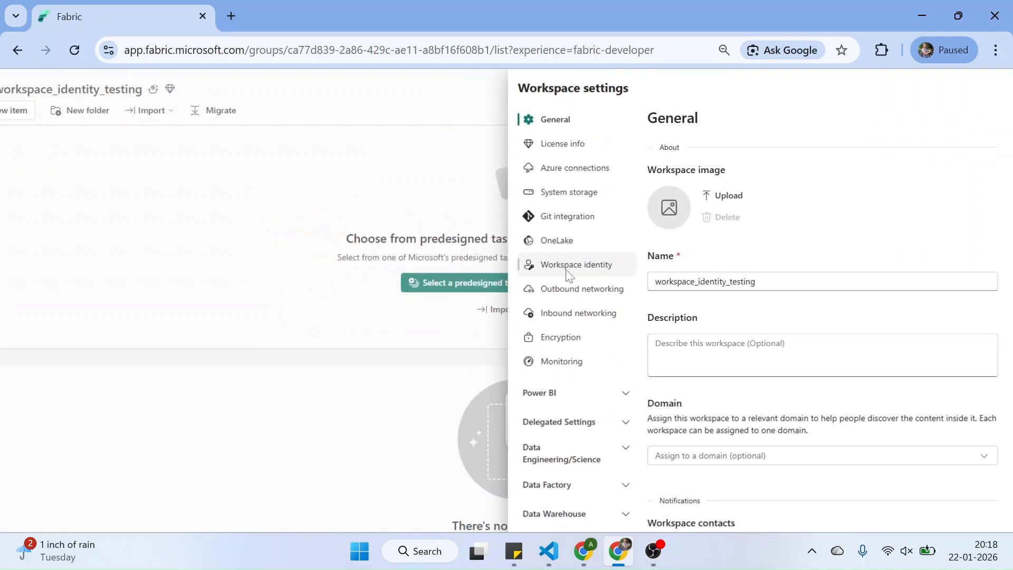
click(568, 270)
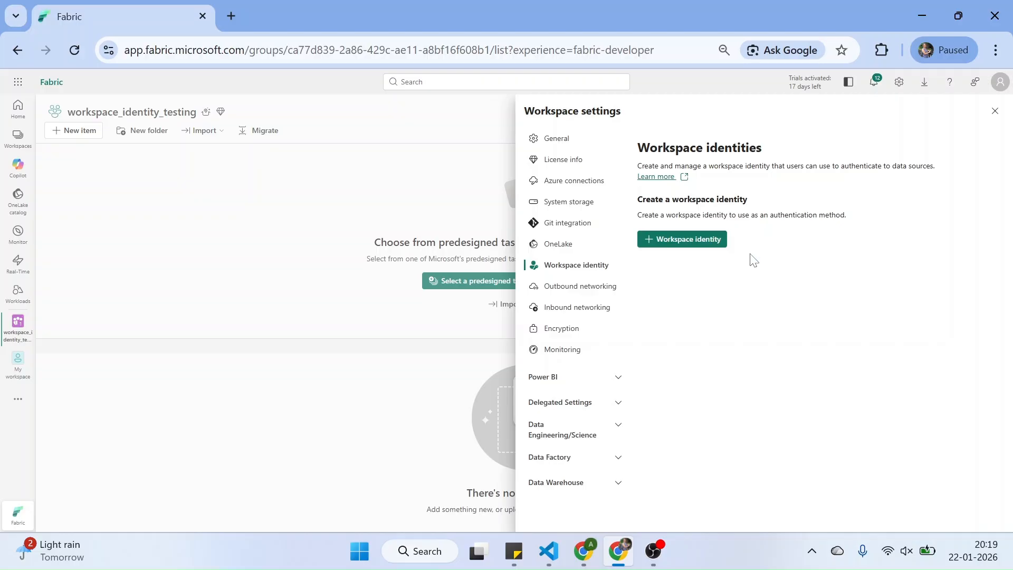
Switch to the Azure portal and open the App registrations page of Microsoft Entra ID in a new browser tab.
click(584, 551)
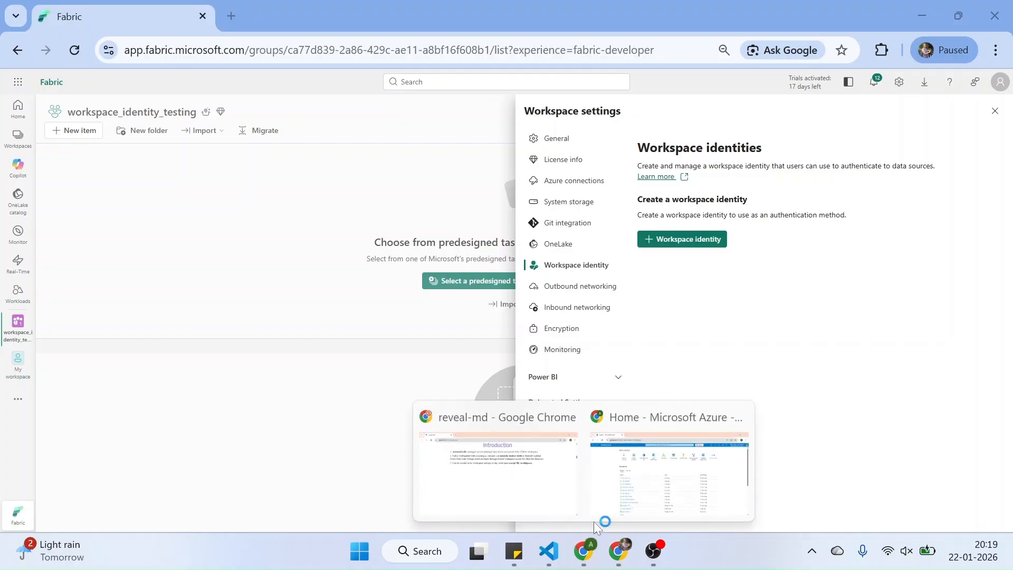
click(627, 481)
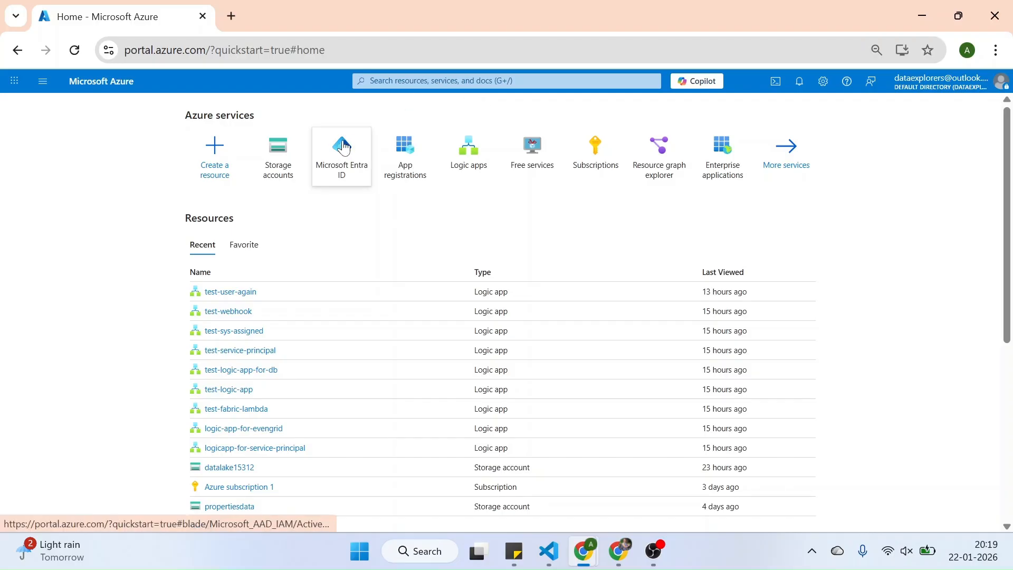
click(346, 169)
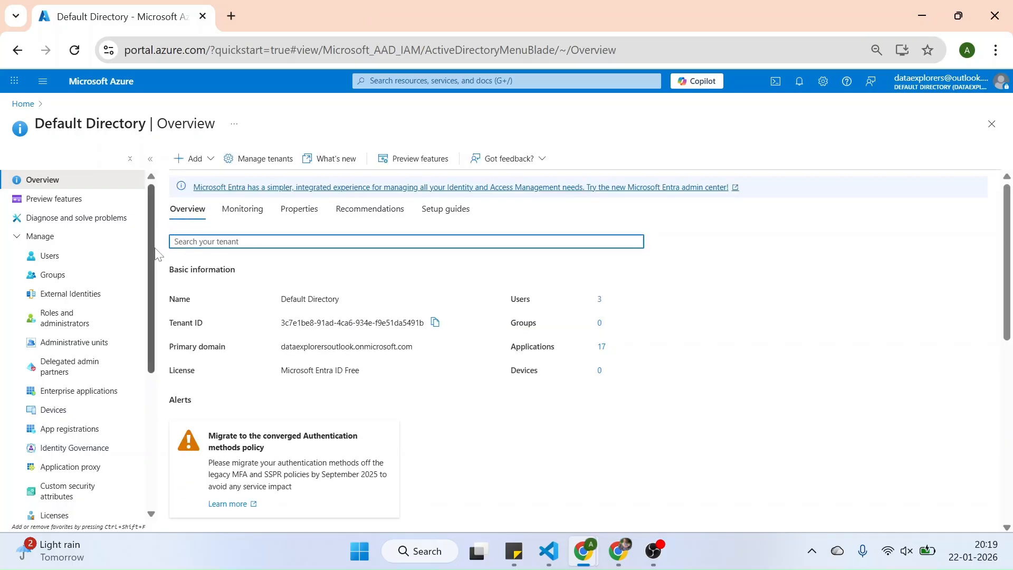
drag(154, 249, 163, 266)
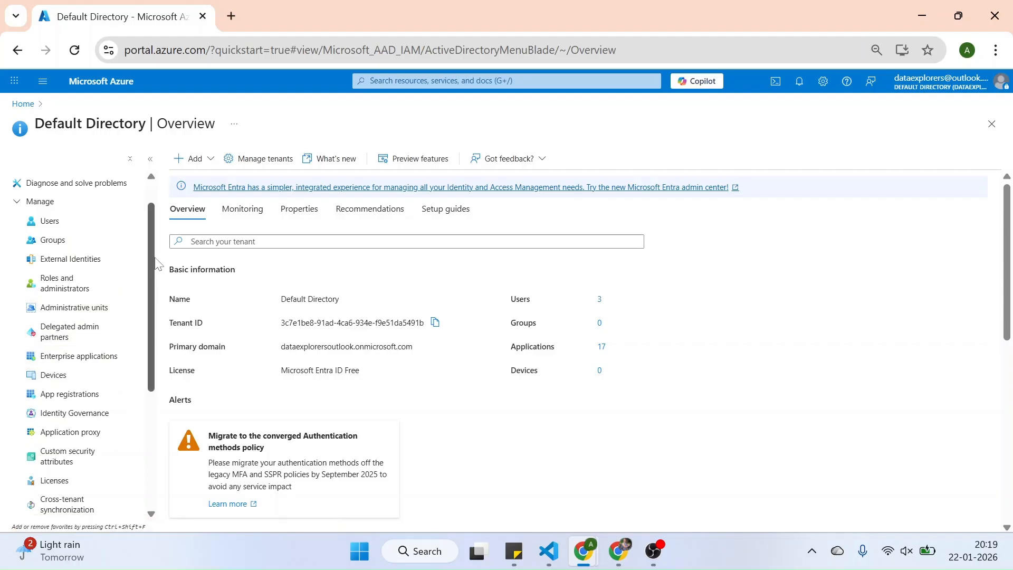
scroll(157, 262, down, 1)
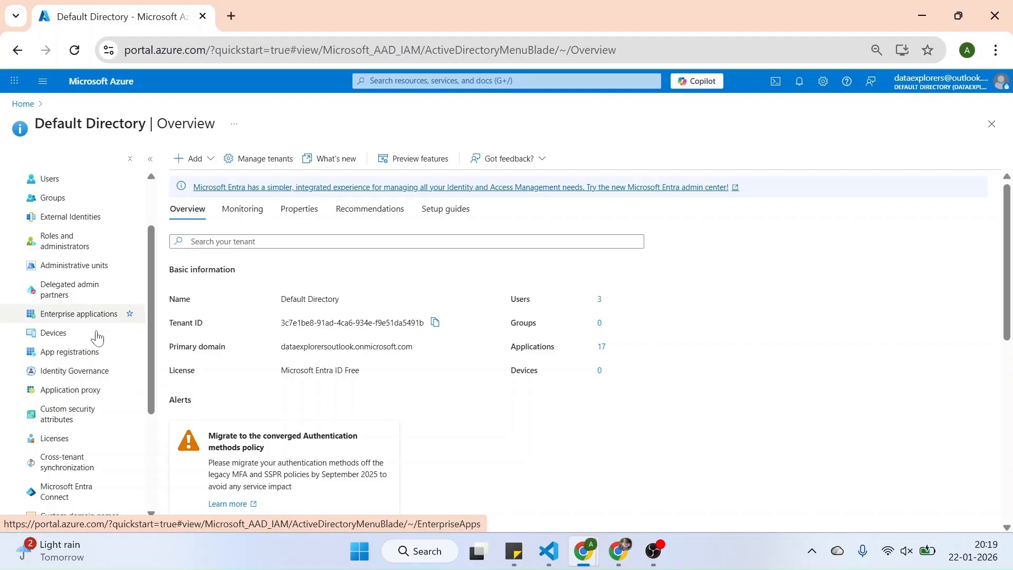
right_click(62, 361)
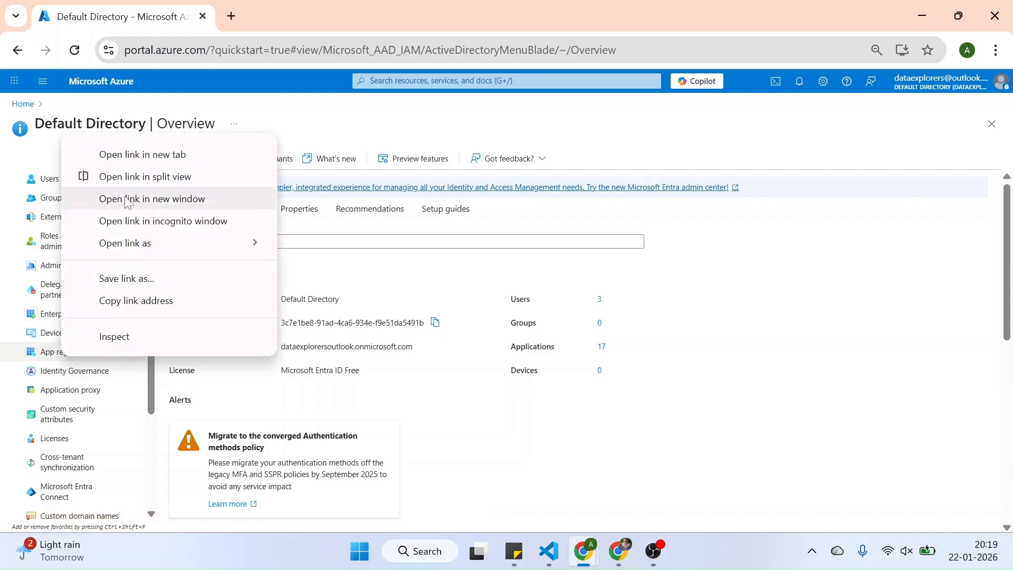
click(136, 154)
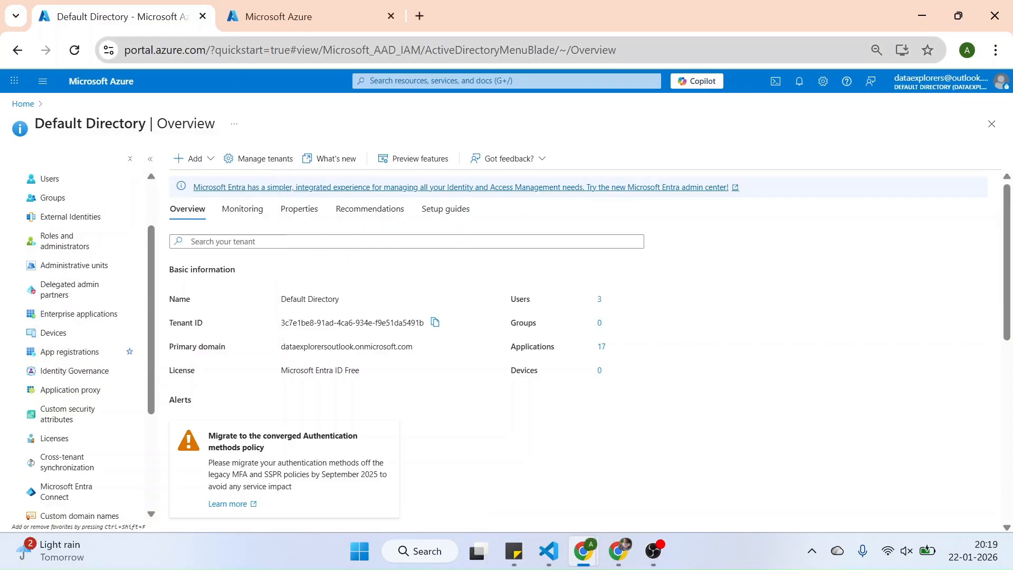
click(315, 24)
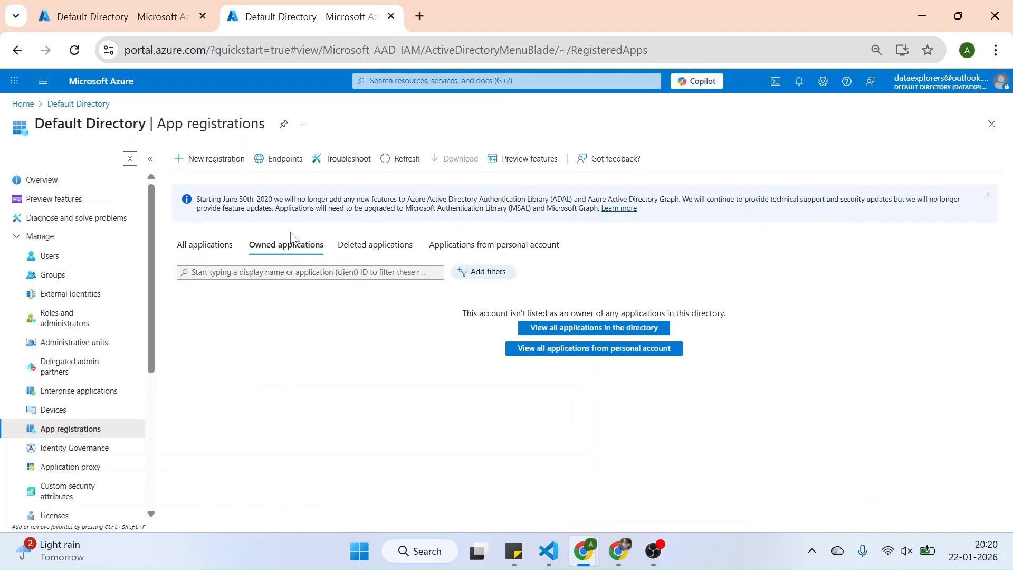
List all app registrations newest first, search them for "work", and clear the search.
click(206, 249)
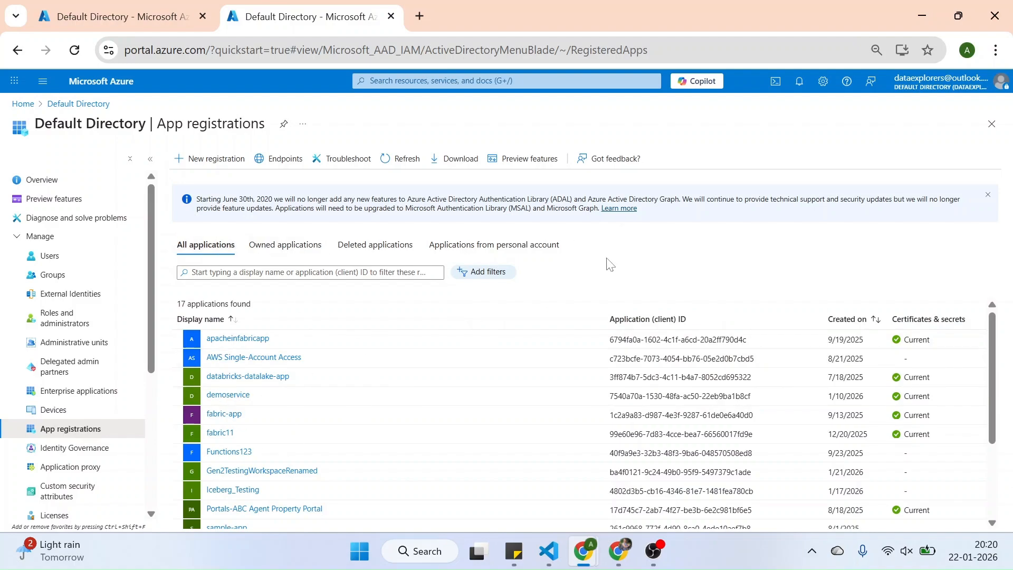
click(850, 326)
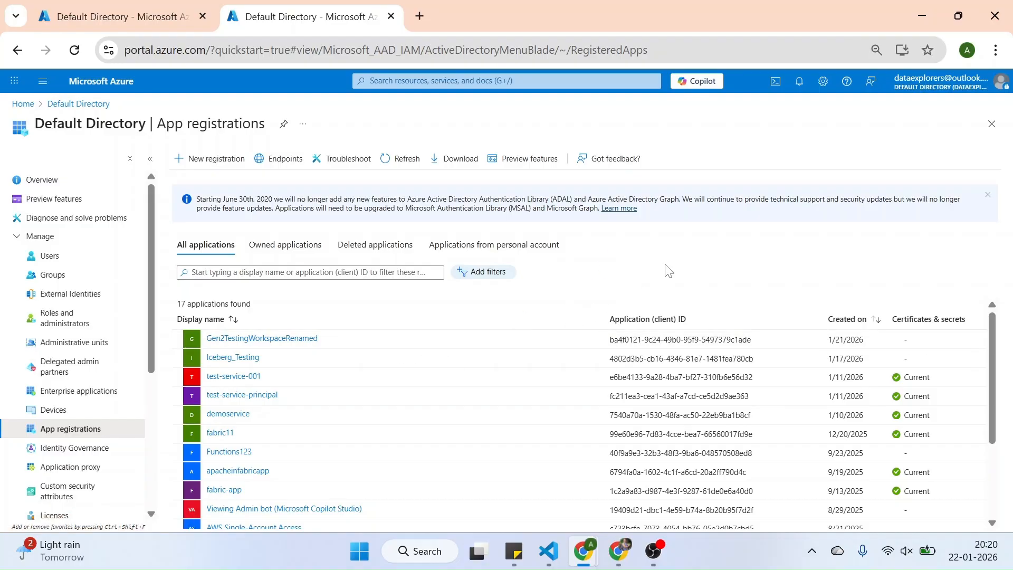
click(330, 272)
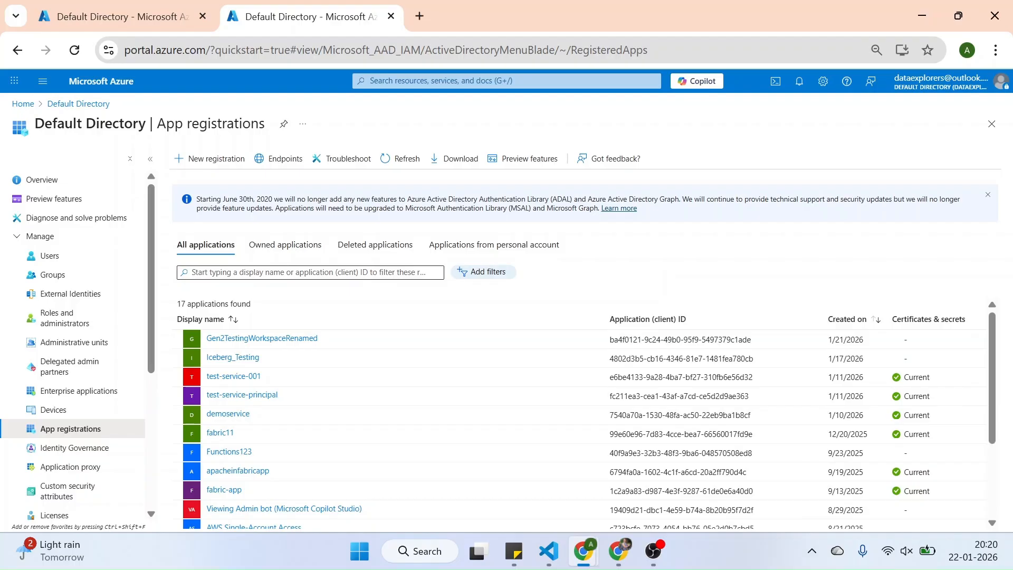
click(321, 272)
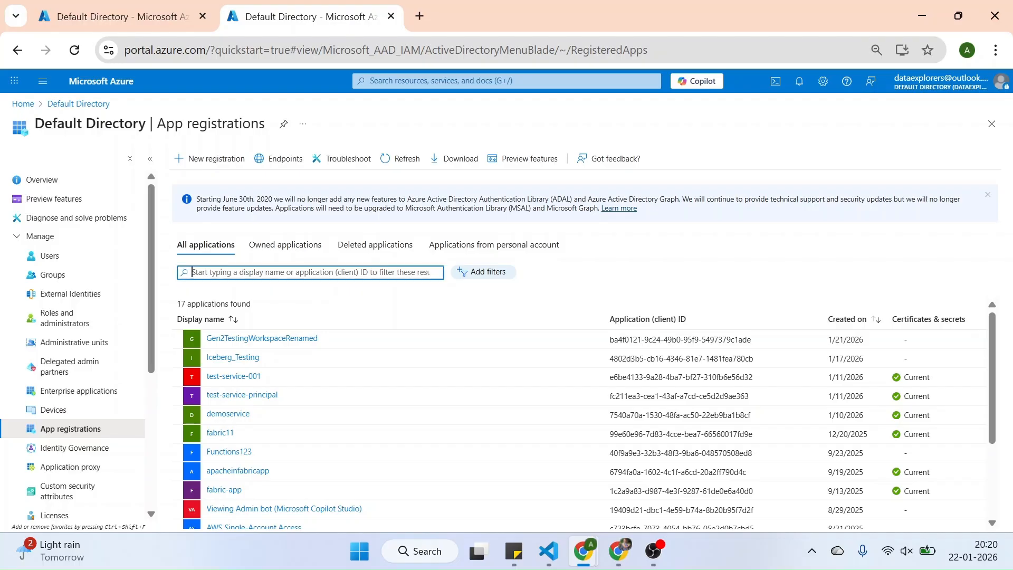
text(w)
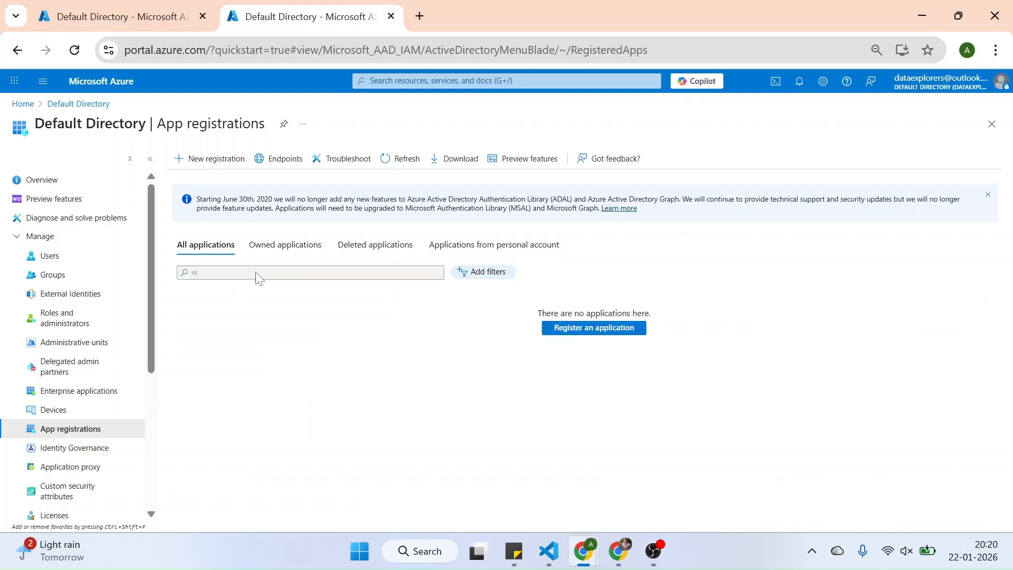
text(ork)
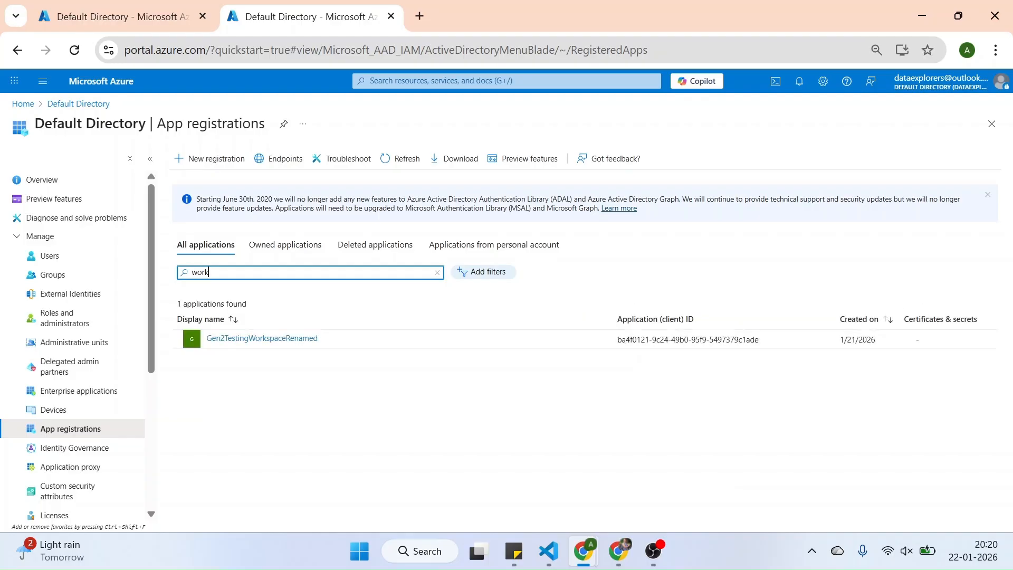
key(ctrl+a)
key(BackSpace)
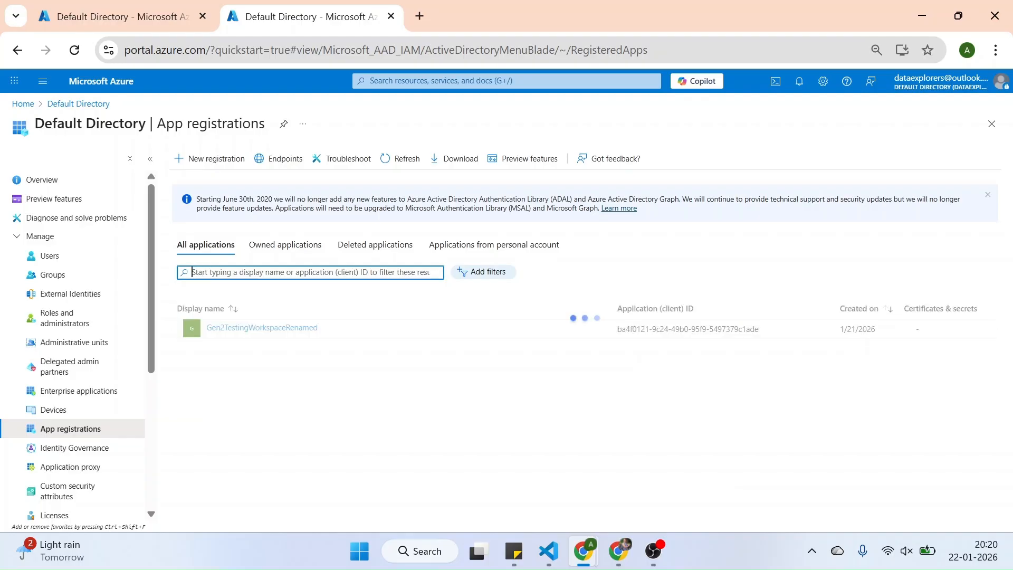
Switch back to Microsoft Fabric, create the workspace identity, and reload its details by leaving and reopening the Workspace identity settings.
click(618, 551)
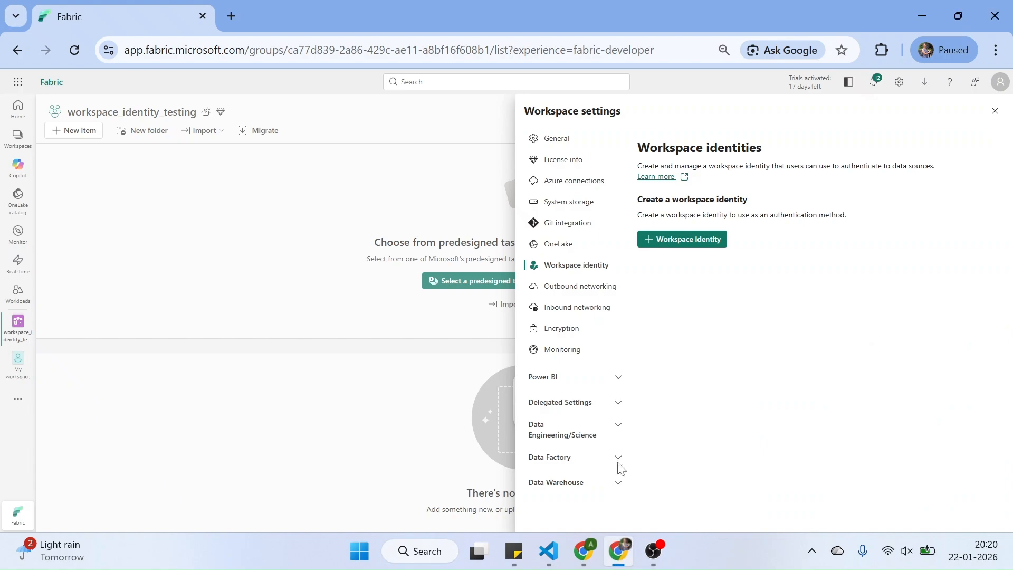
click(678, 243)
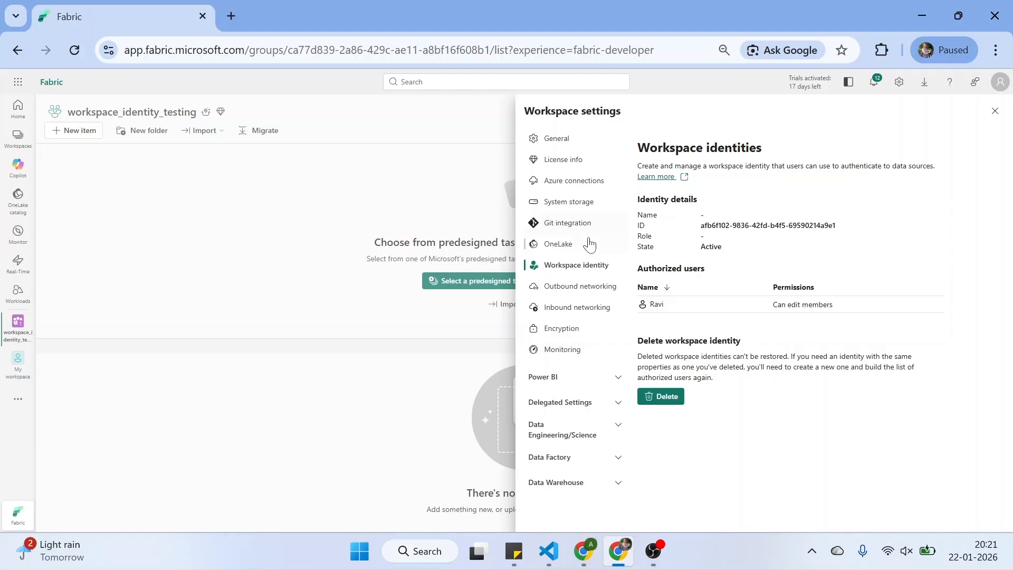
click(561, 251)
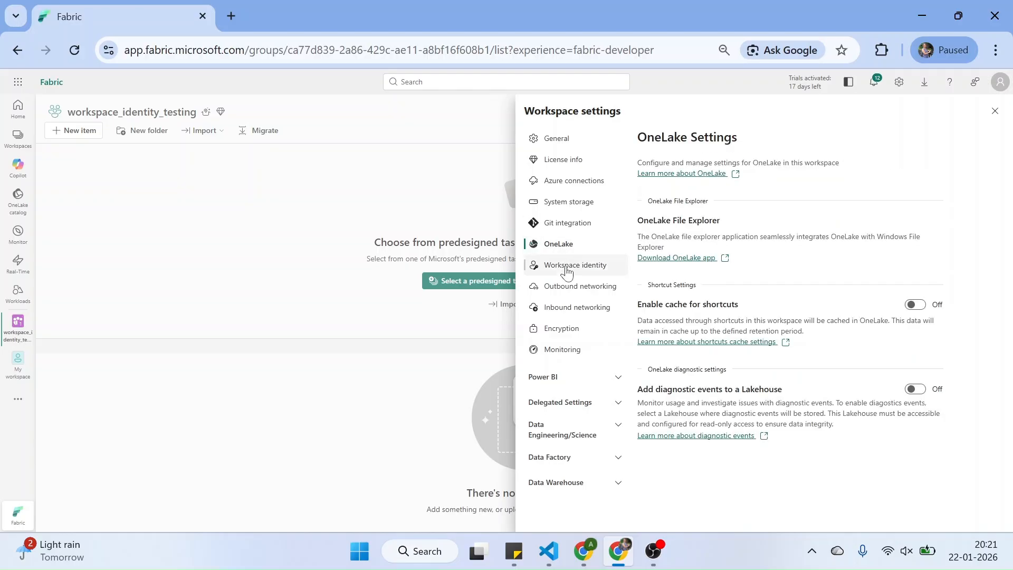
click(567, 272)
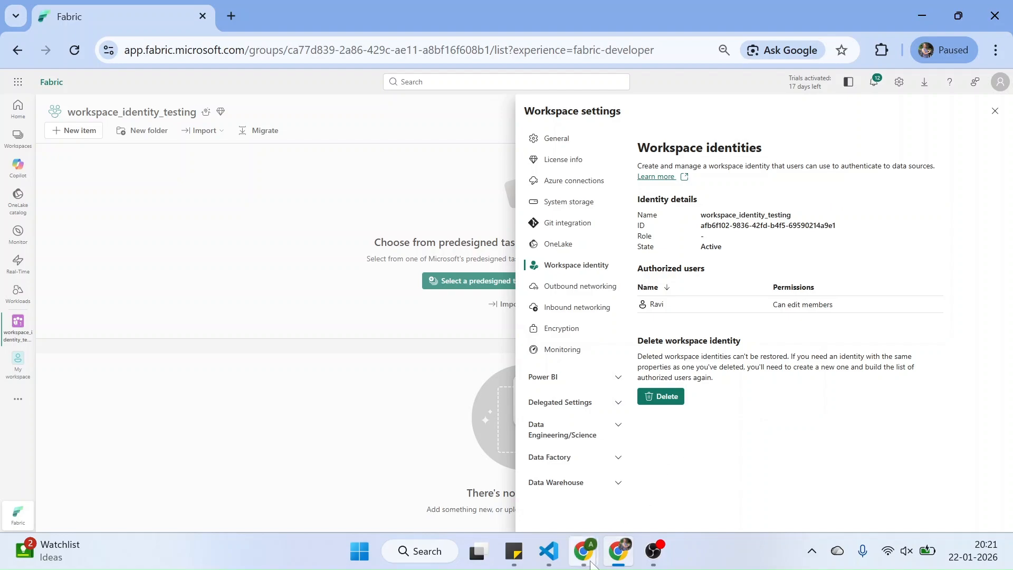
Switch to the Azure portal, refresh the app registrations sorted newest first, and open the workspace_identity_testing registration.
mouse_move(591, 563)
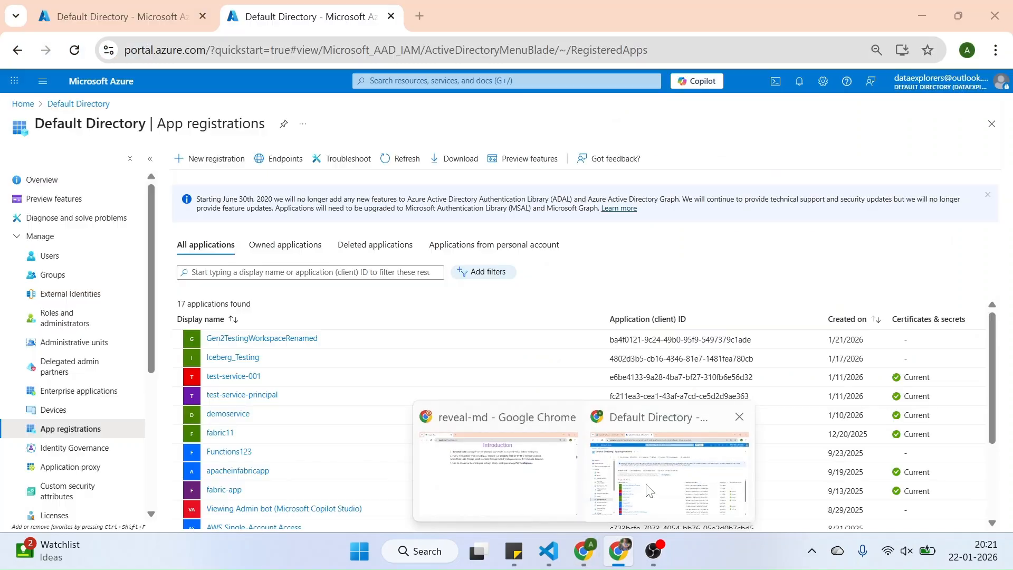
click(667, 465)
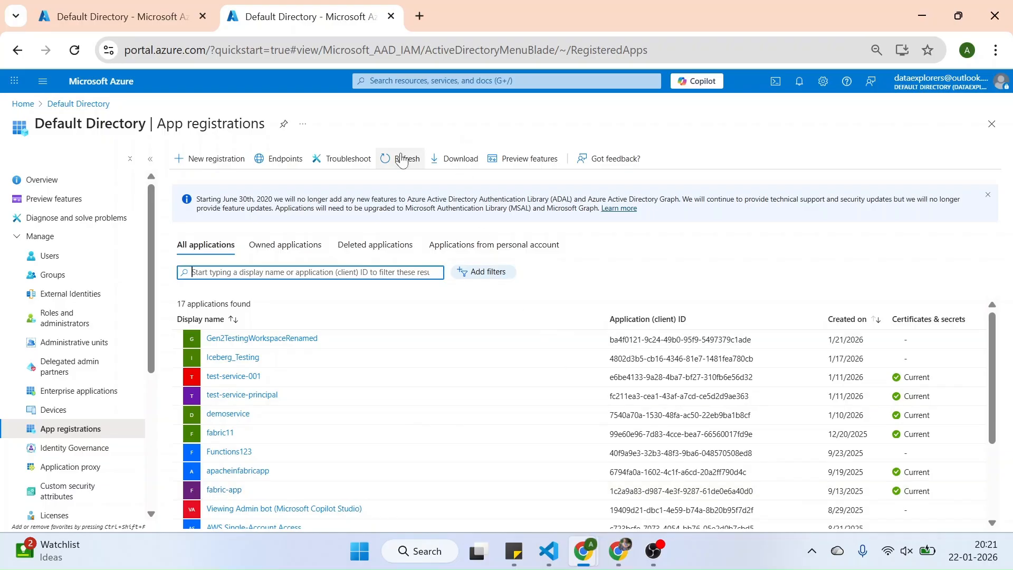
click(386, 163)
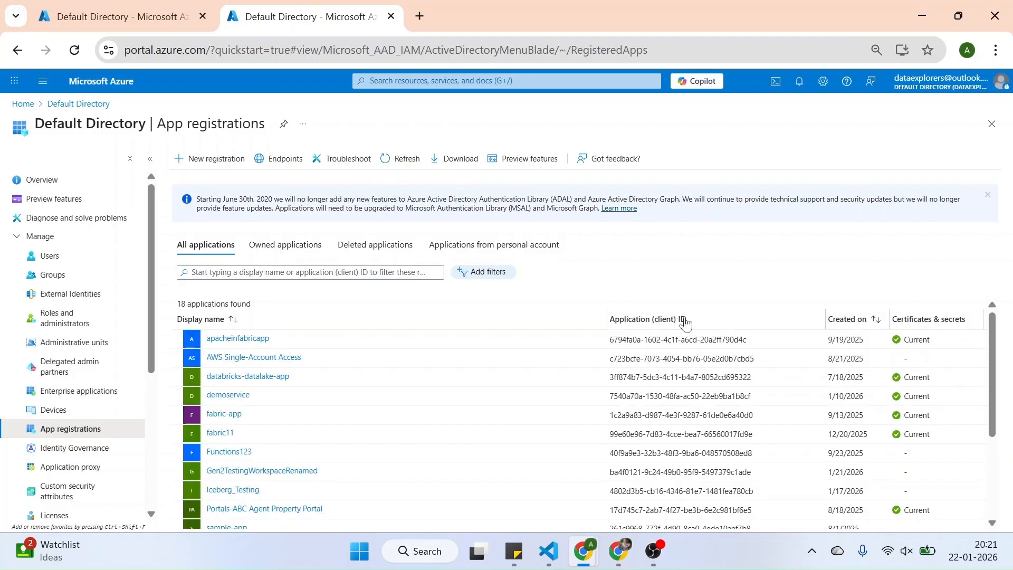
click(847, 320)
click(847, 320)
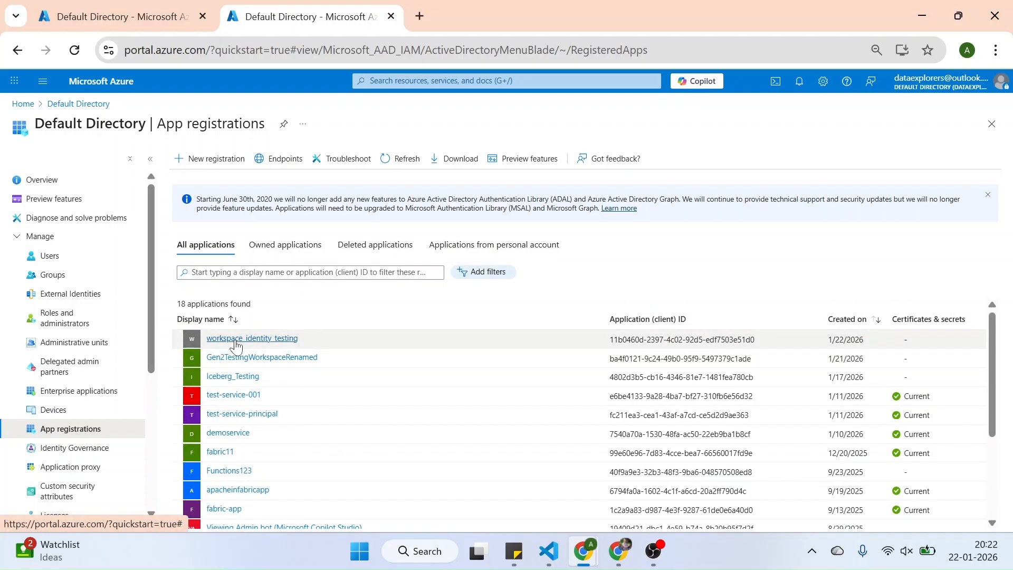
click(235, 340)
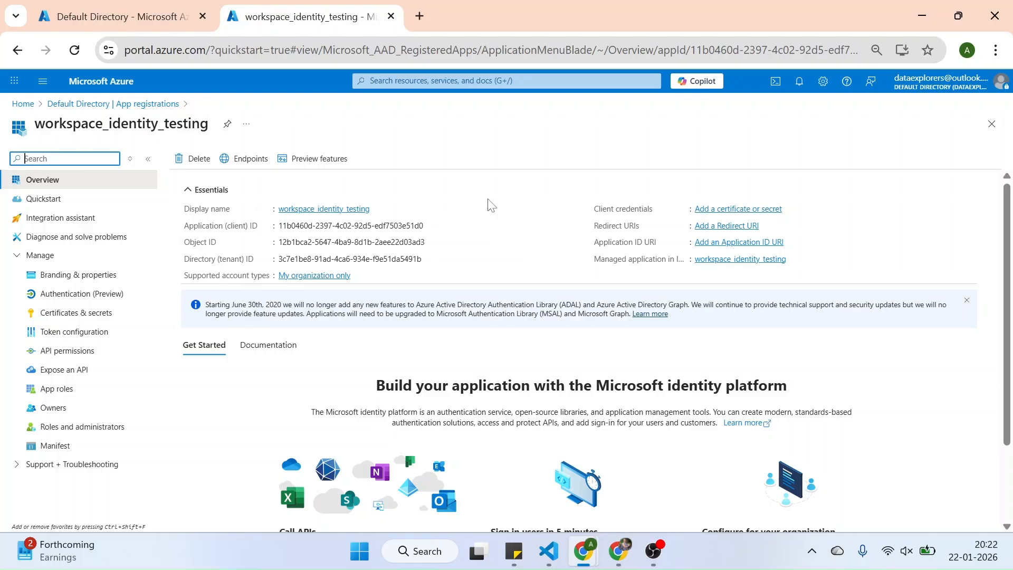
Examine the registration's certificates and secrets, return to its overview, and open its managed application in the local directory.
click(78, 317)
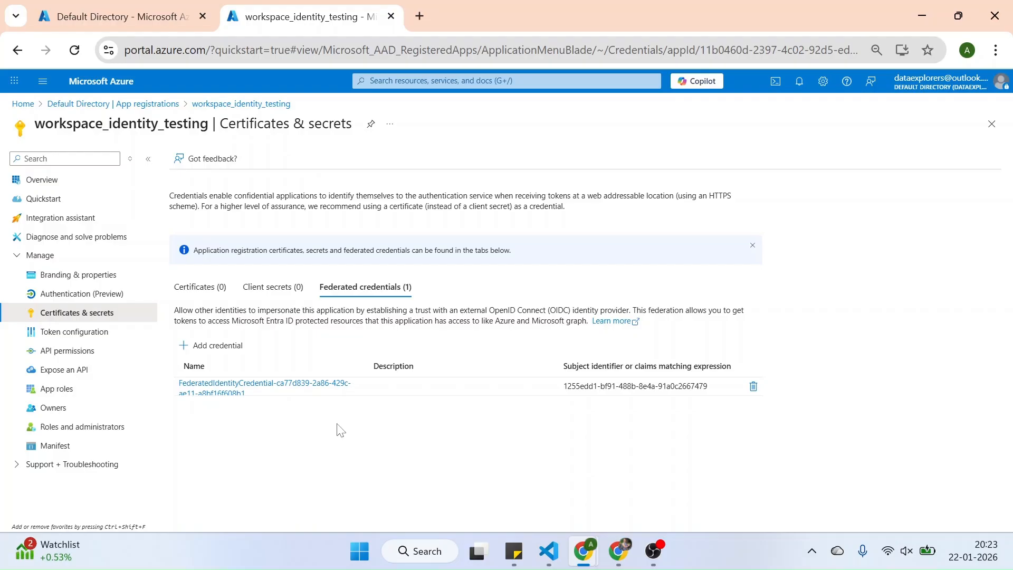
click(56, 183)
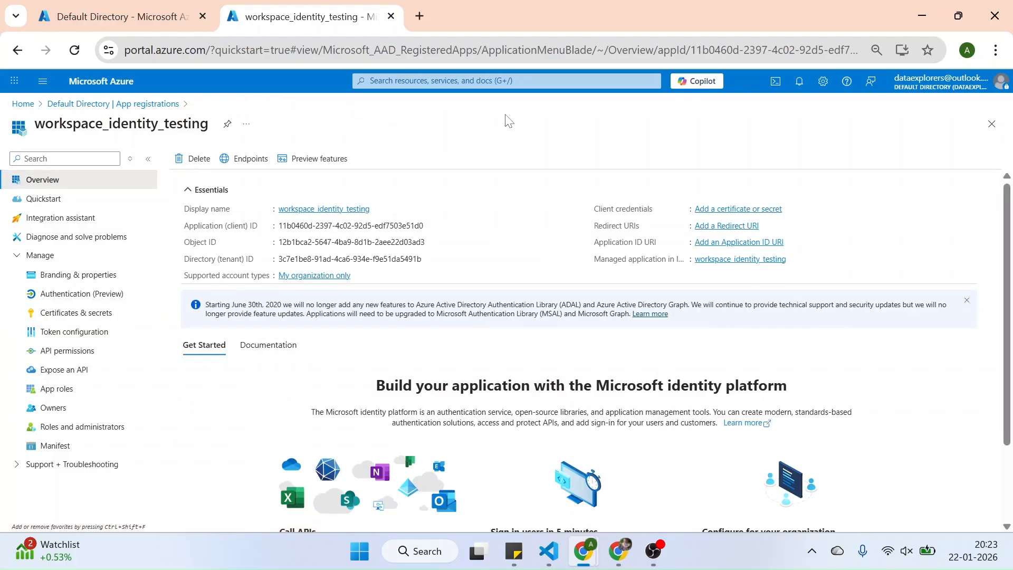
right_click(758, 264)
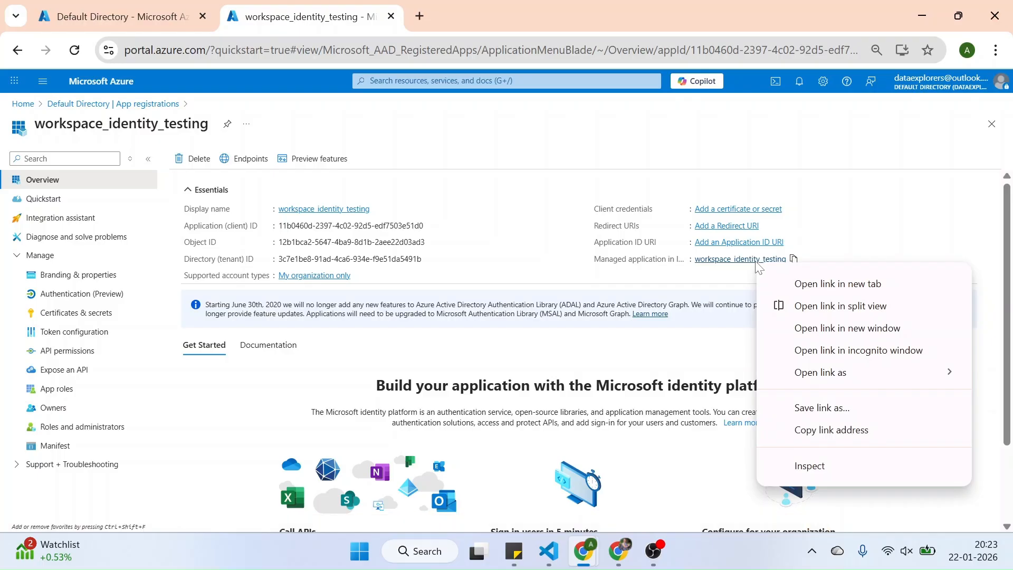
click(751, 262)
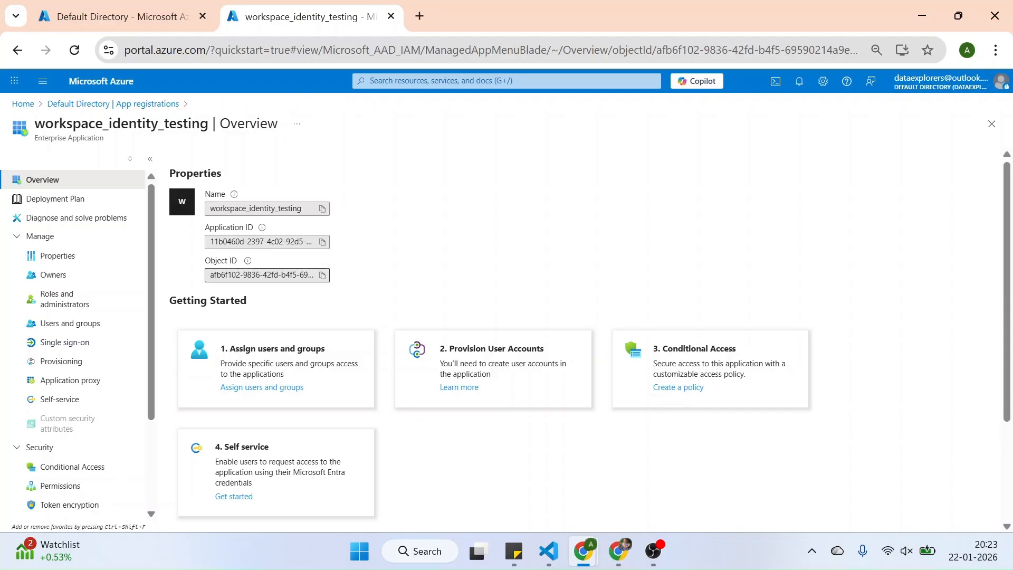
Copy the enterprise application's Object ID and compare it with the workspace identity's ID in Microsoft Fabric using the browser's find function.
click(322, 275)
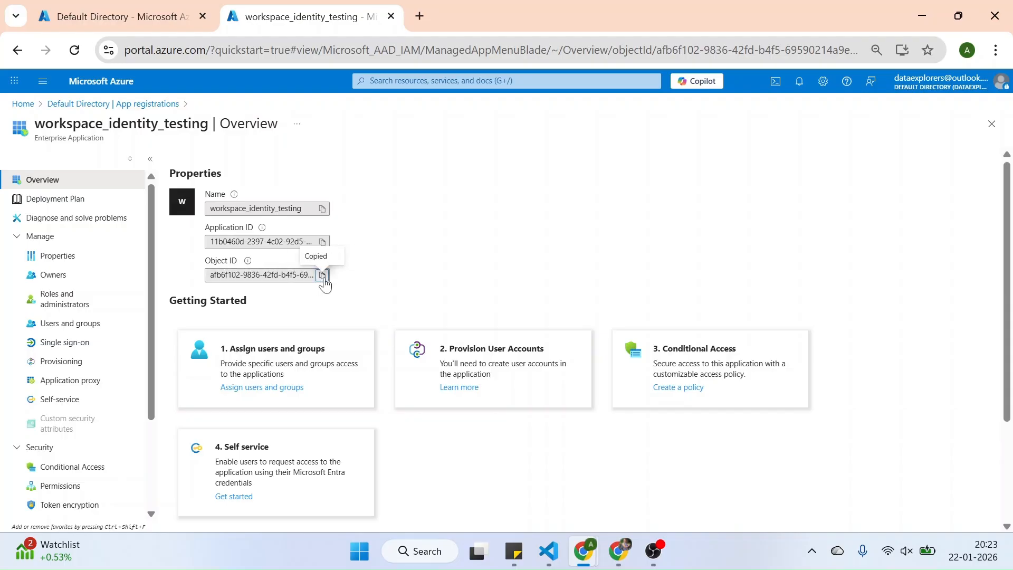
click(618, 551)
drag(700, 226, 835, 225)
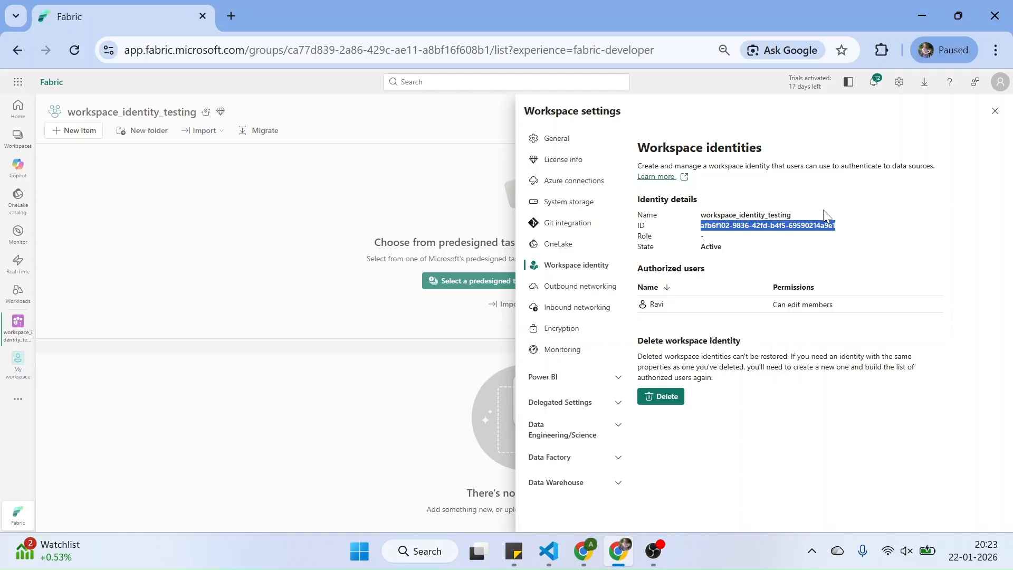
key(ctrl+f)
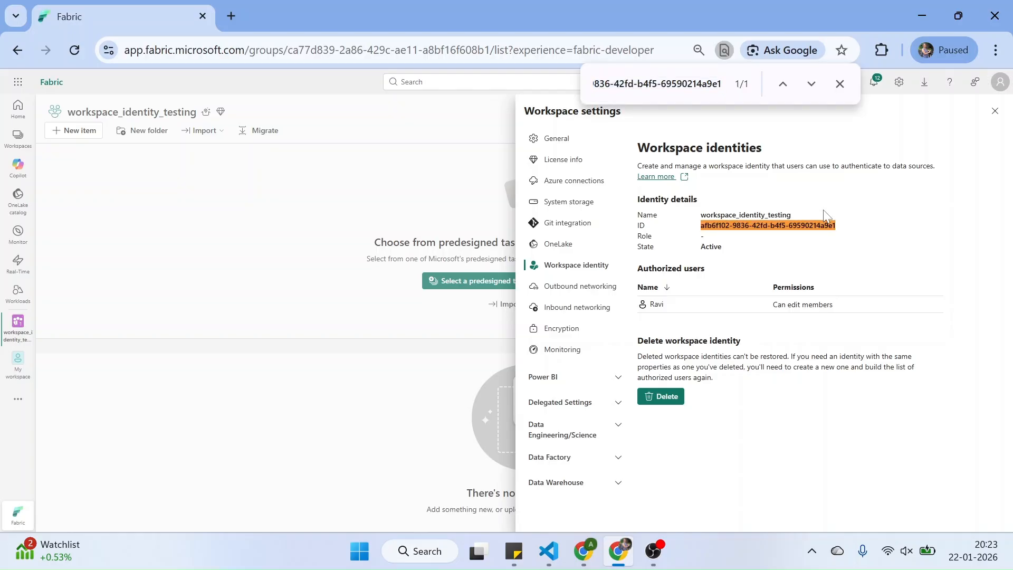
click(839, 84)
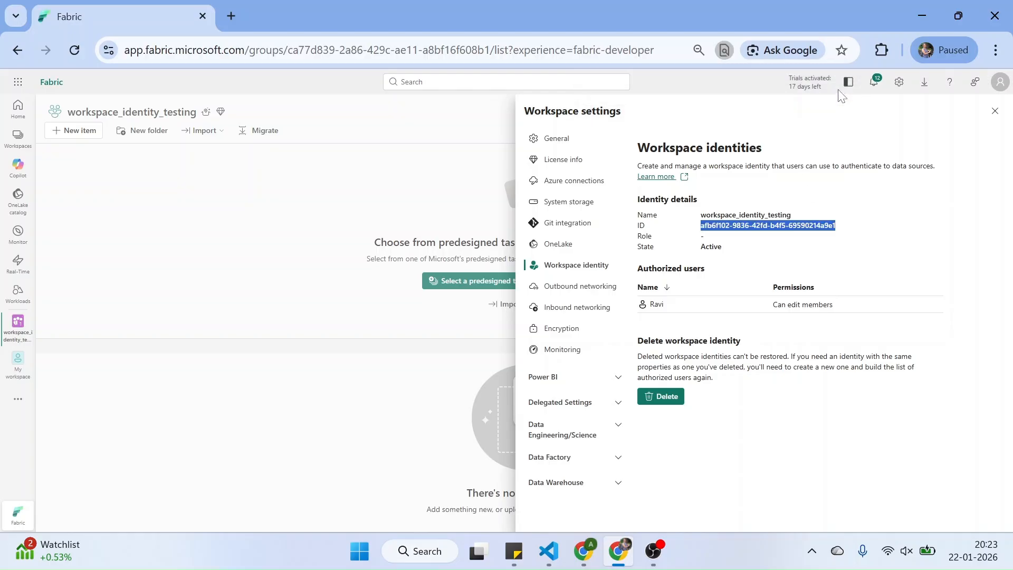
click(855, 227)
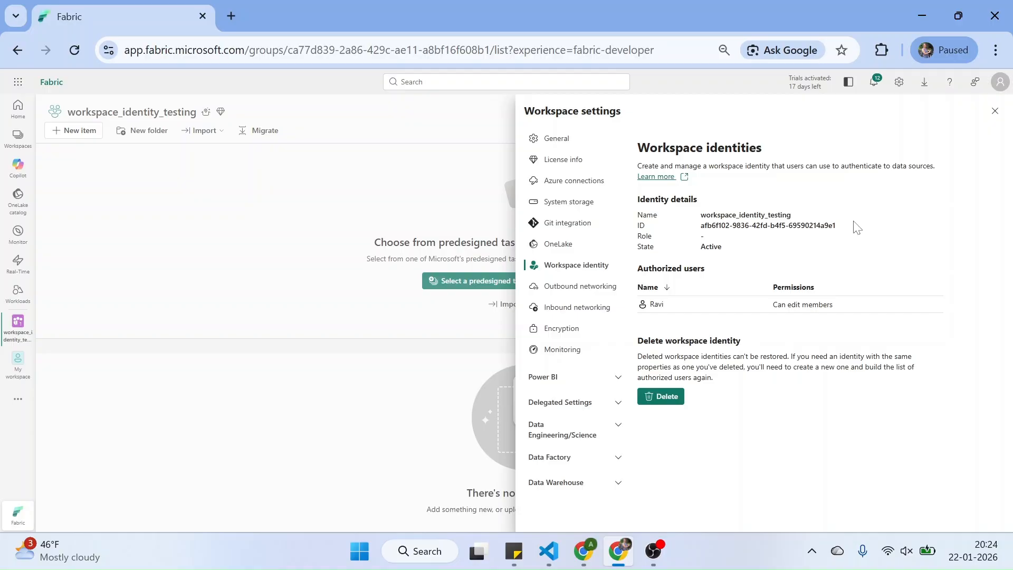
Switch to the reveal-md slides and read points 4 and 5 of the Introduction about the service principal and credential management.
mouse_move(583, 563)
click(531, 499)
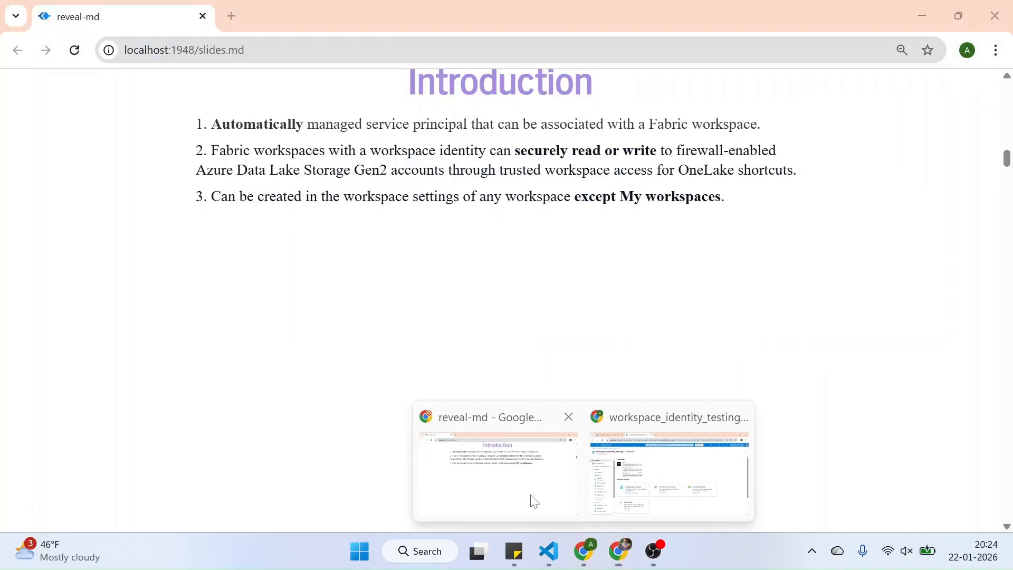
scroll(421, 331, down, 1)
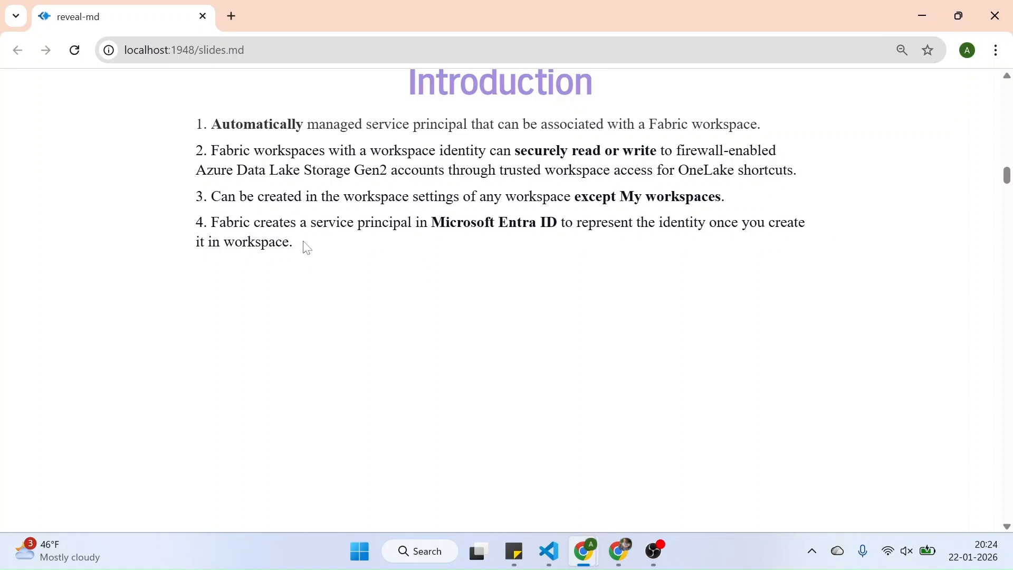
scroll(306, 248, down, 3)
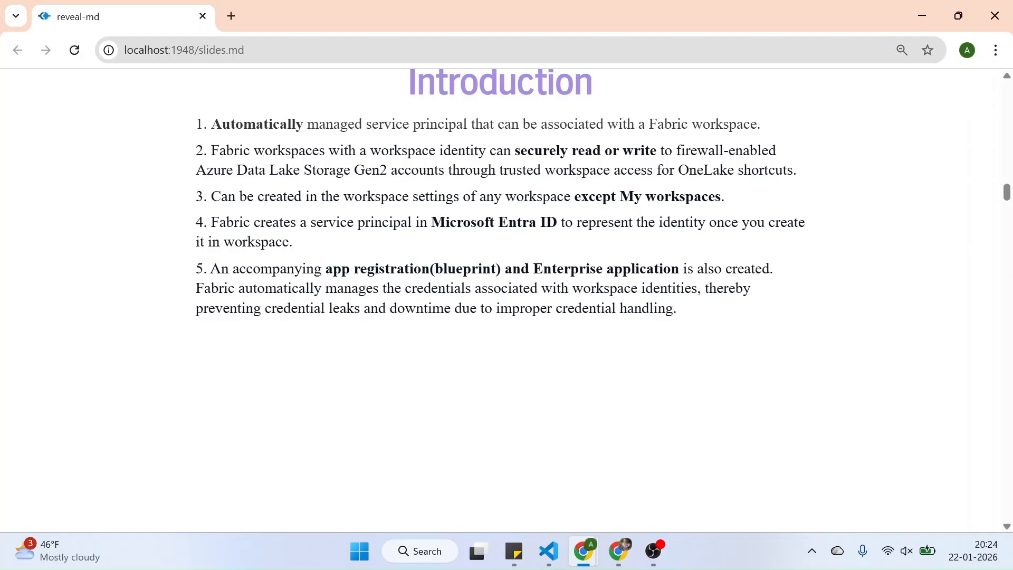
double_click(296, 308)
double_click(421, 308)
triple_click(588, 308)
double_click(586, 308)
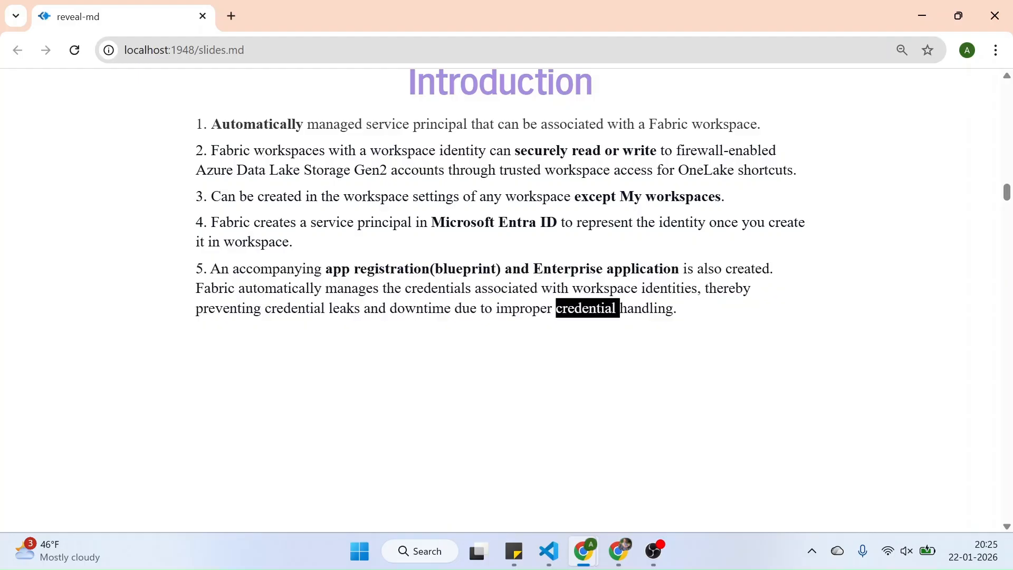
click(706, 319)
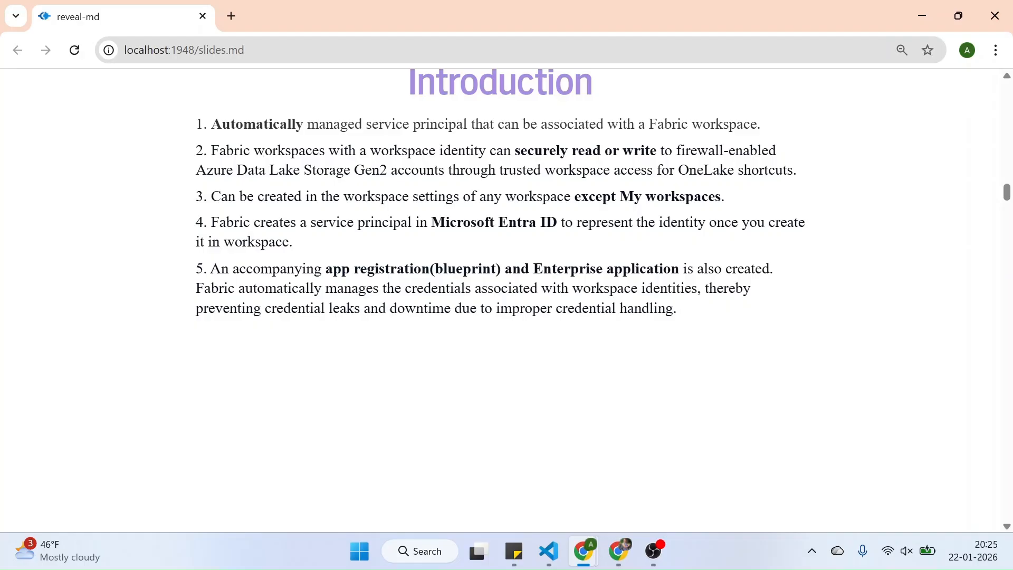
Reveal and read points 6 to 9 of the Introduction slide about the workspace identity's lifecycle, naming and deletion.
key(Right)
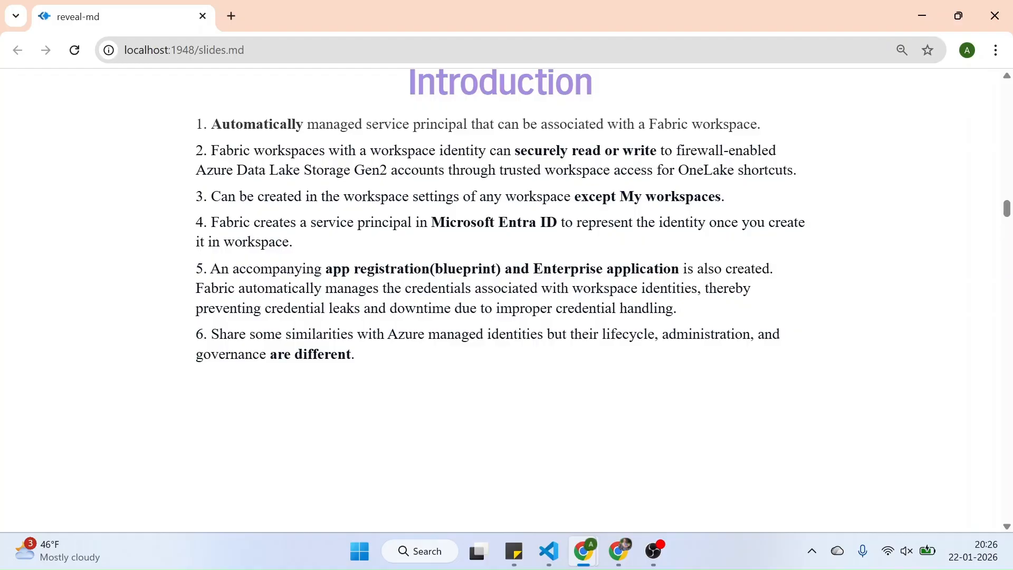
key(Down)
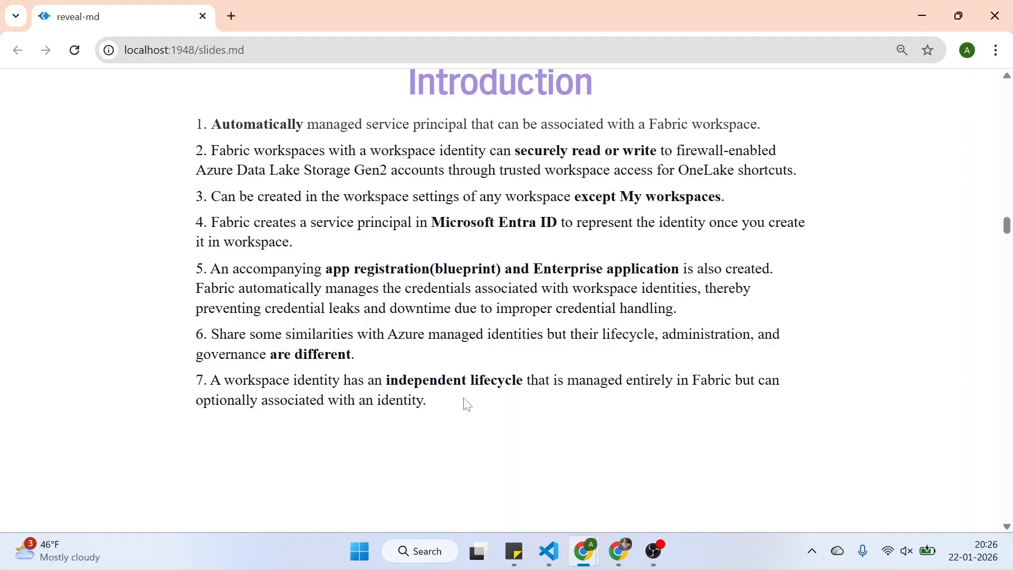
scroll(467, 404, down, 1)
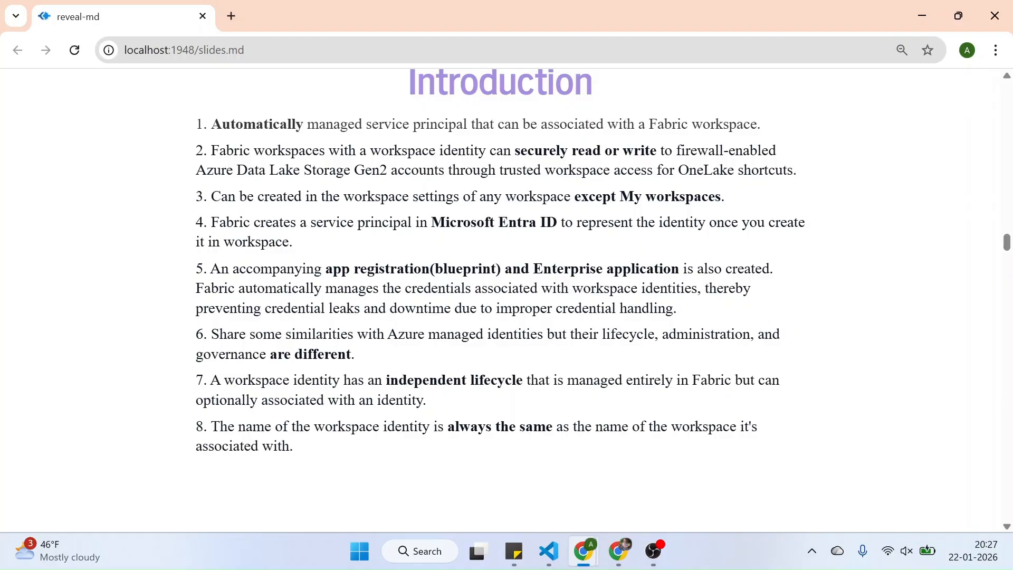
scroll(506, 296, down, 2)
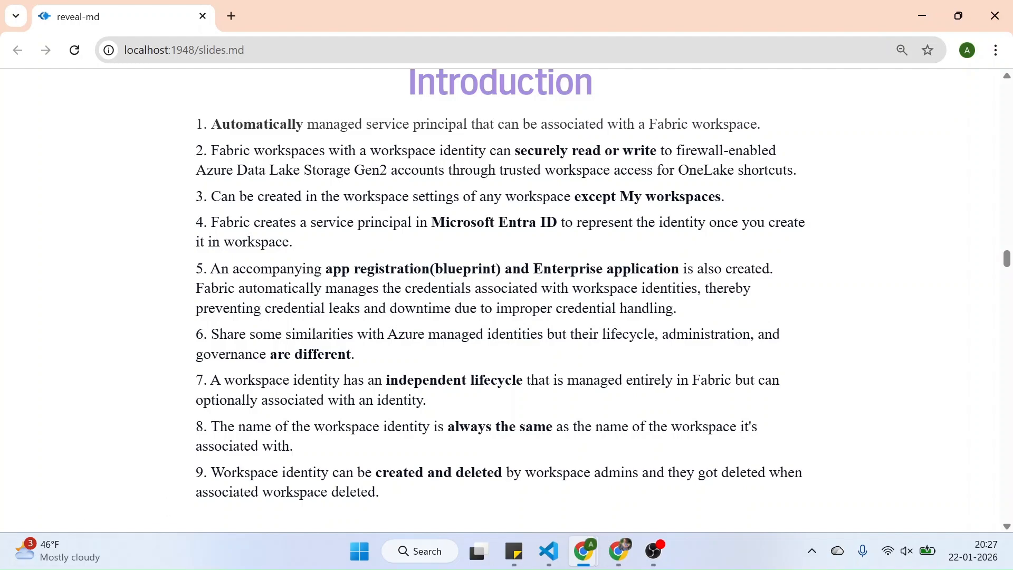
triple_click(558, 472)
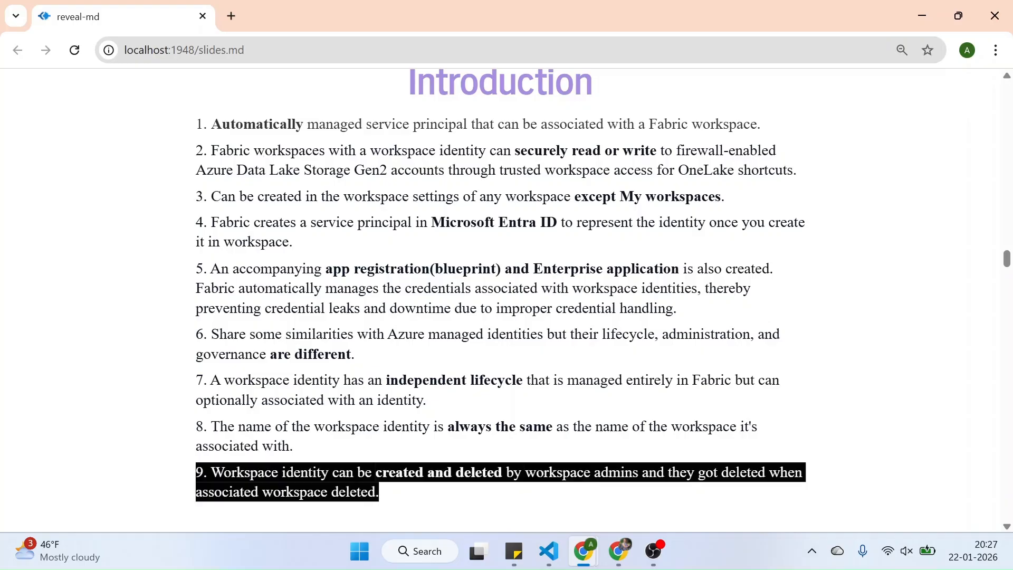
click(600, 495)
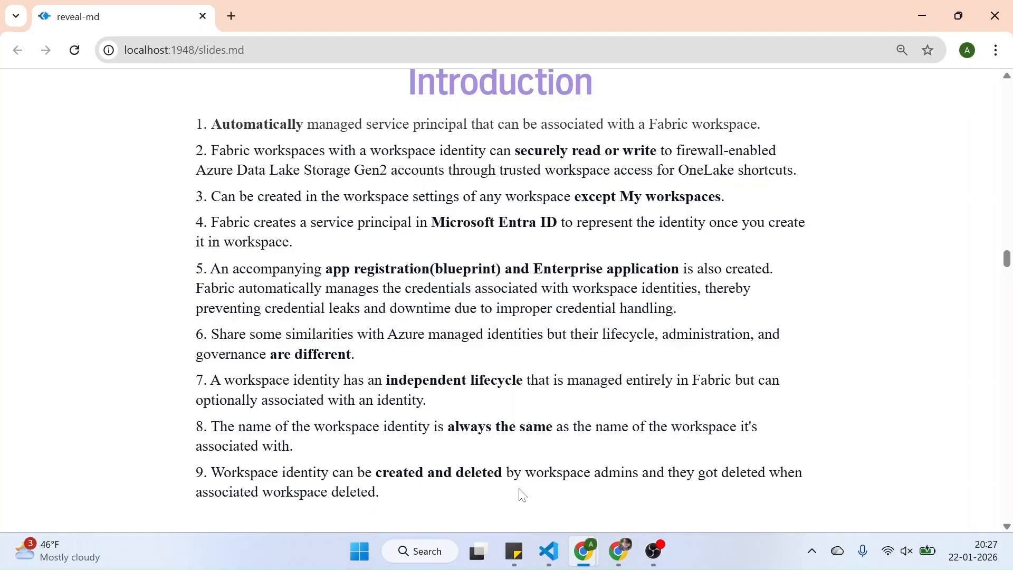
Switch to Microsoft Fabric, reopen the workspace settings, and rename the workspace as workspace_identity_testing_modified.
click(621, 551)
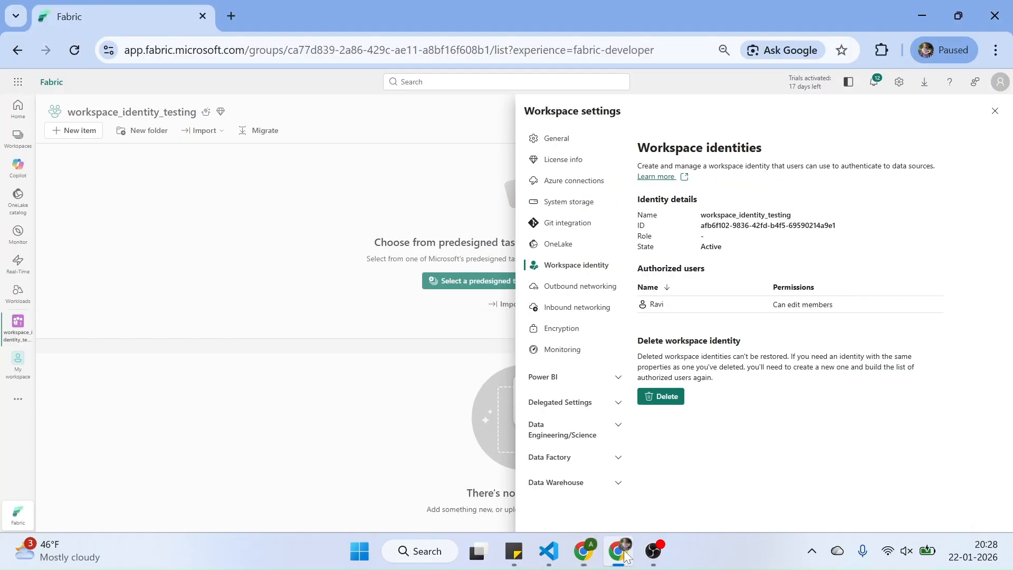
click(995, 113)
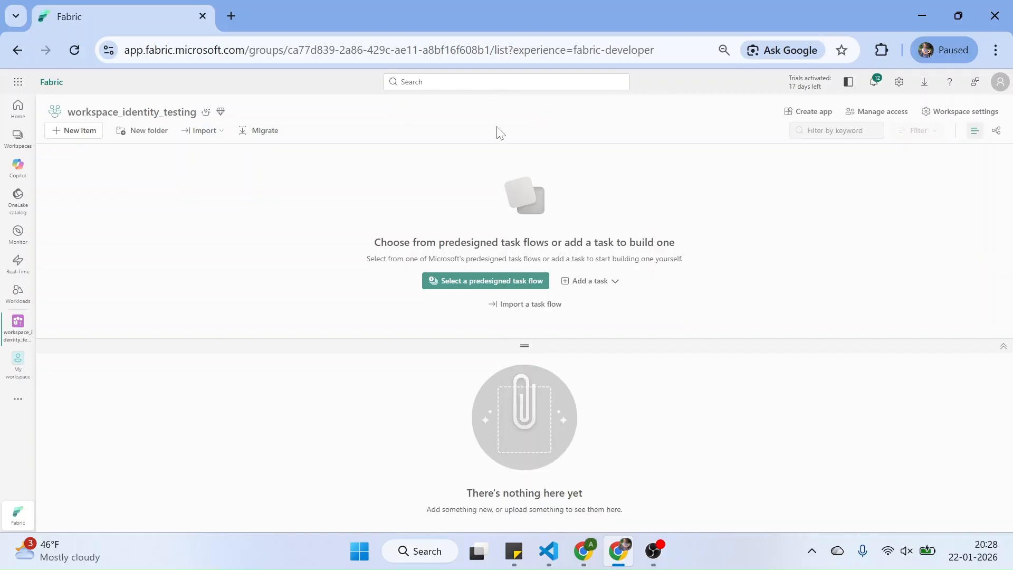
click(957, 117)
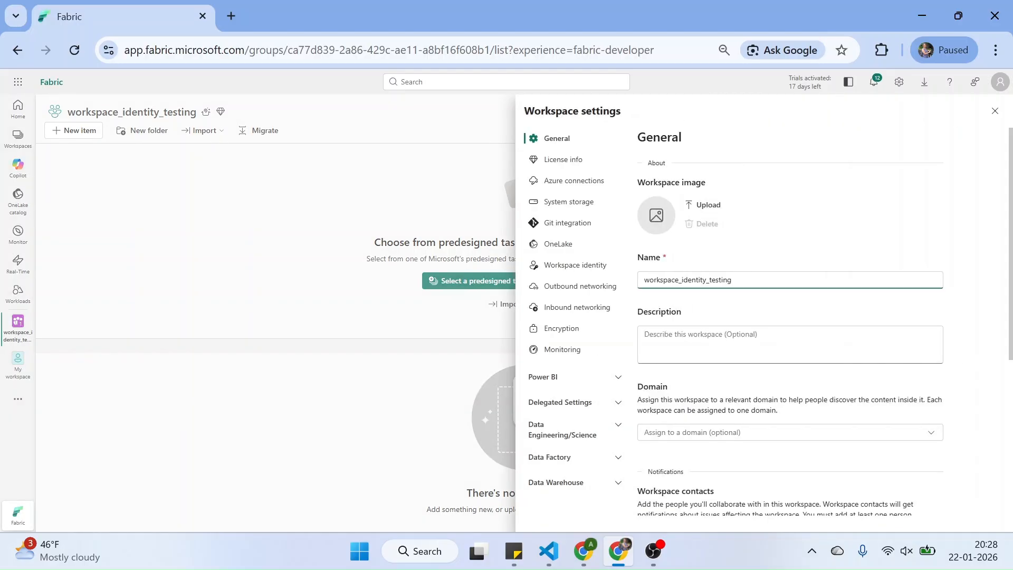
text(_modified)
scroll(1010, 269, down, 5)
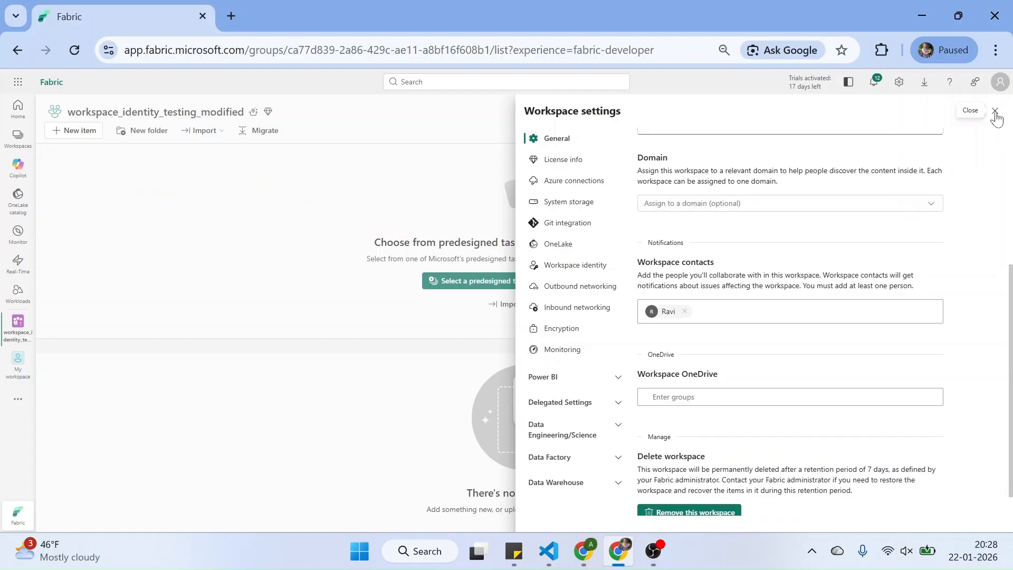
click(995, 112)
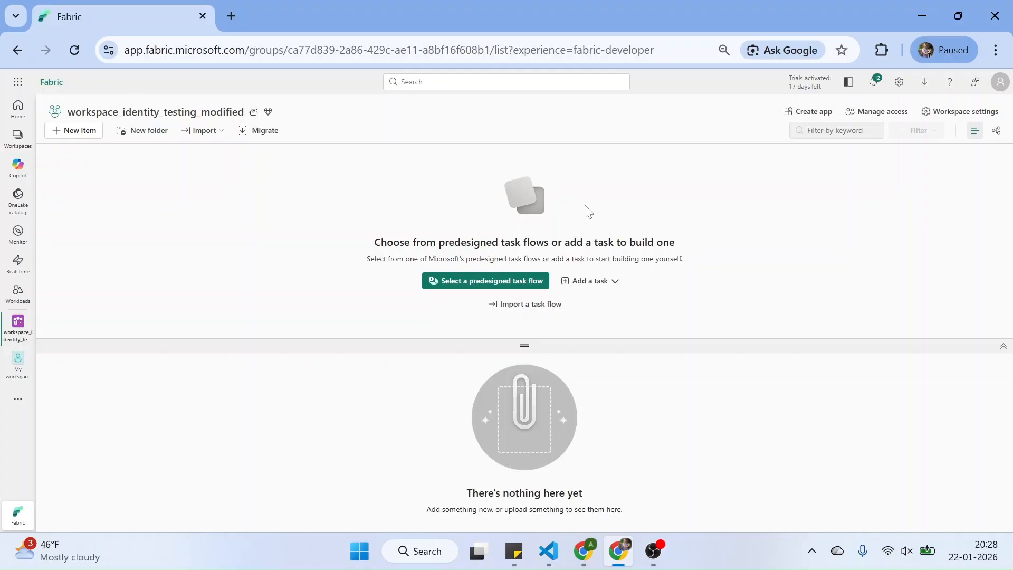
Switch to the Azure portal, return to the App registrations list, refresh it, and sort it by creation date, newest first.
mouse_move(584, 551)
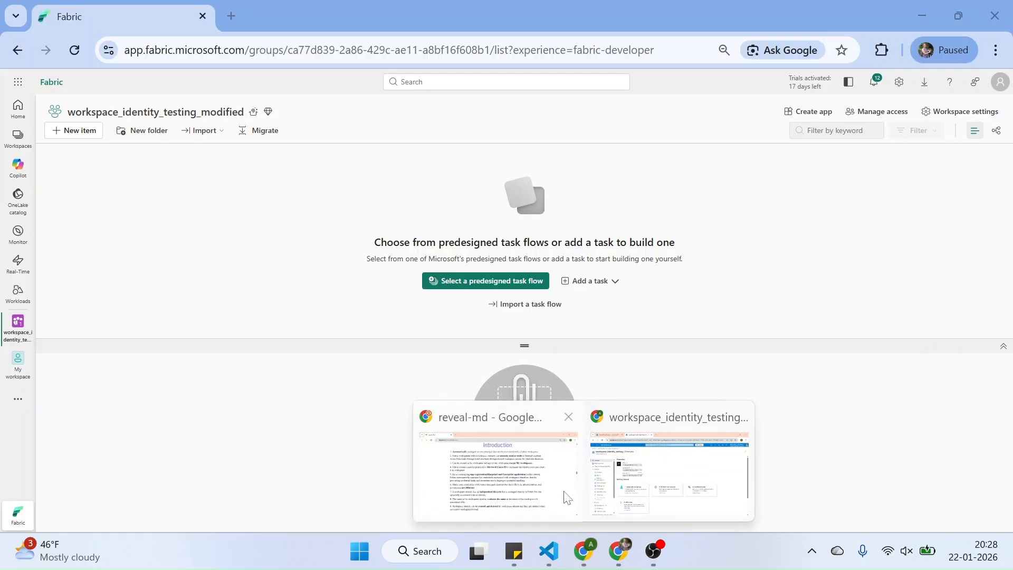
click(641, 480)
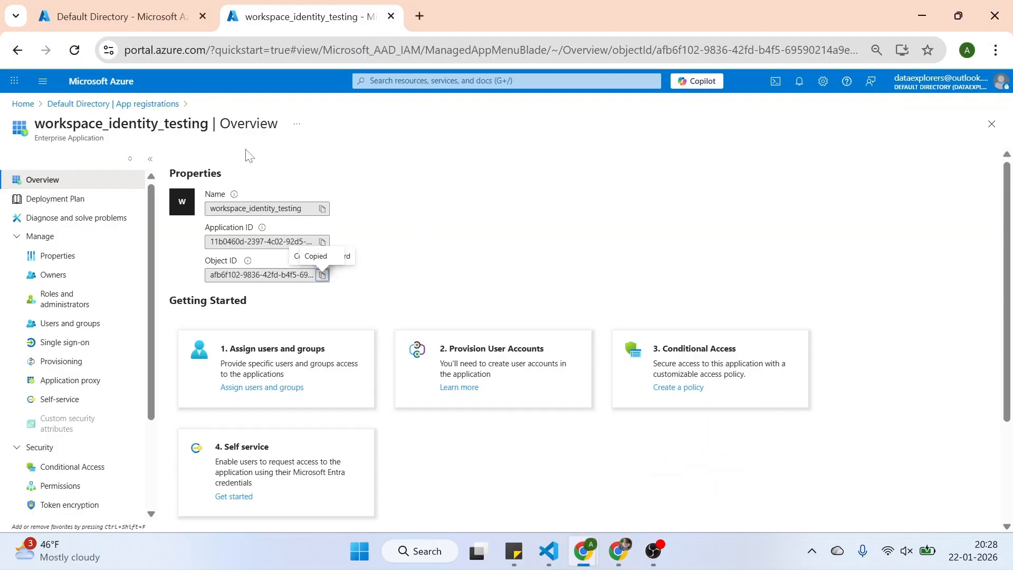
click(106, 106)
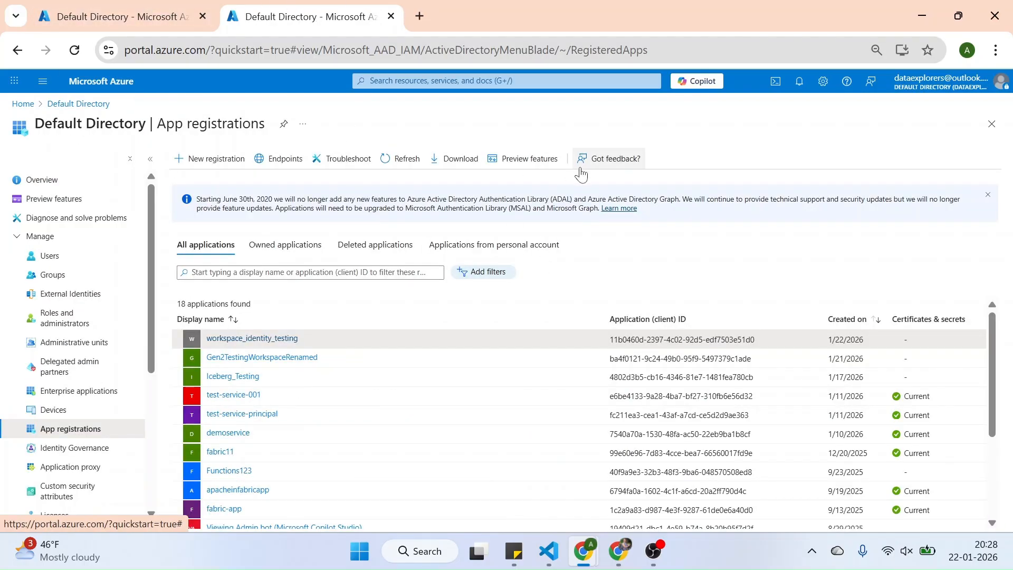
click(402, 159)
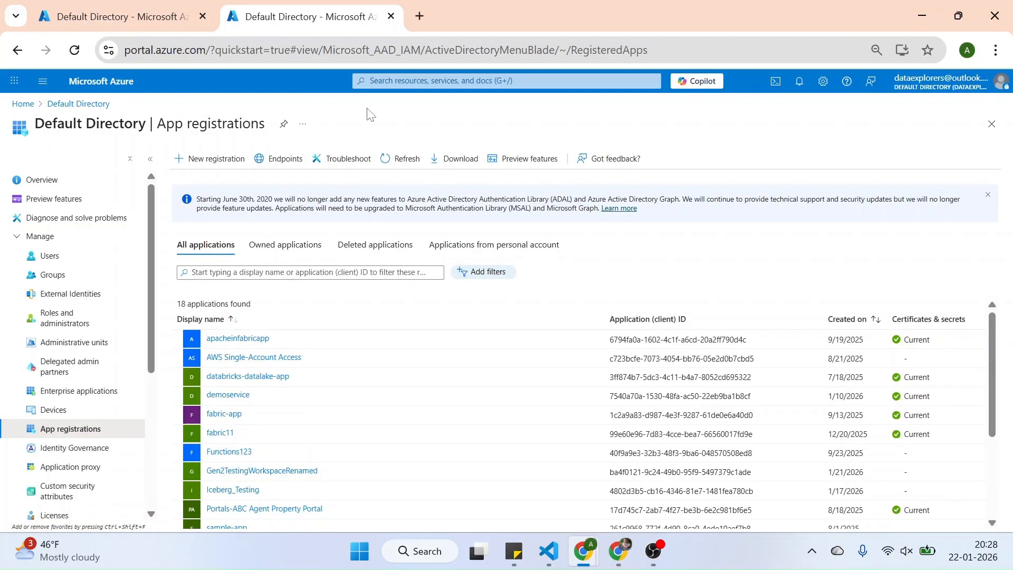
click(846, 320)
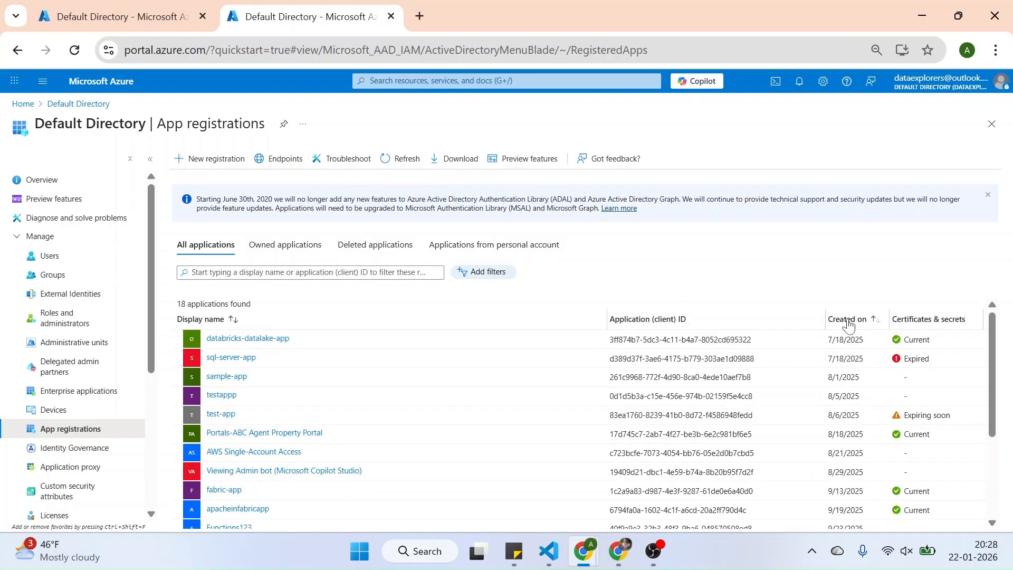
click(847, 321)
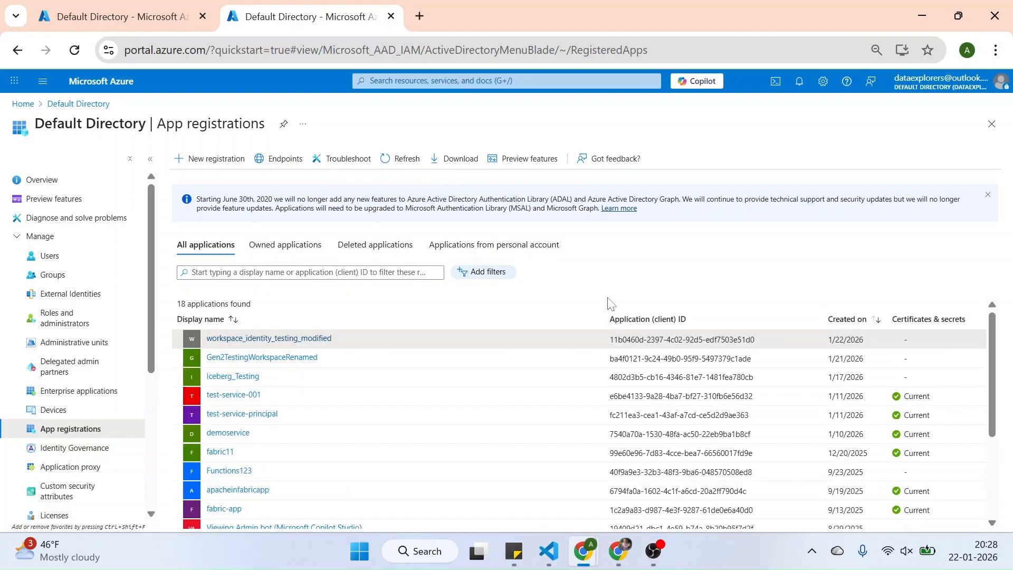
Open the workspace_identity_testing_modified registration, reload the page, and open its managed application in the local directory.
click(289, 340)
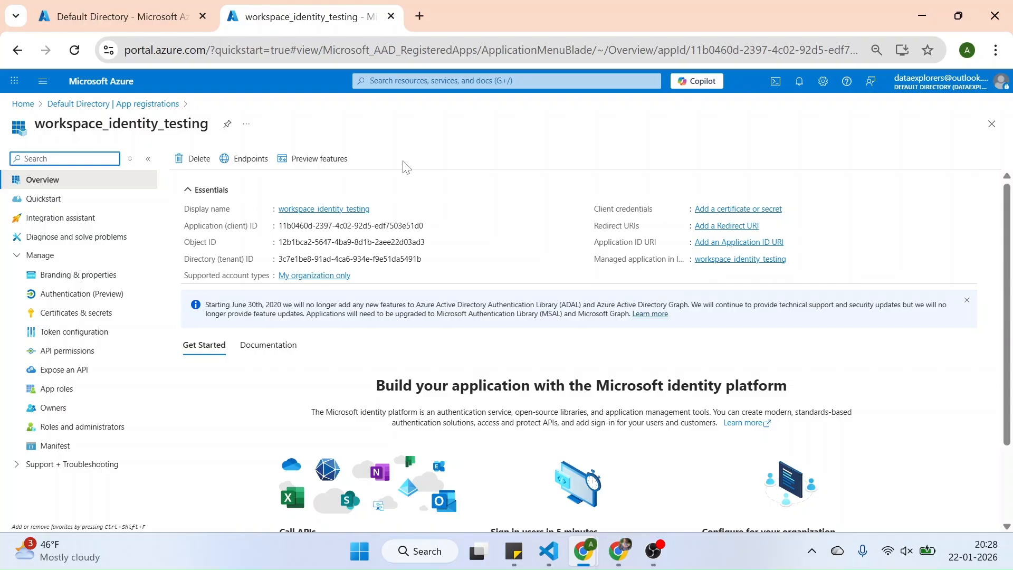
click(74, 50)
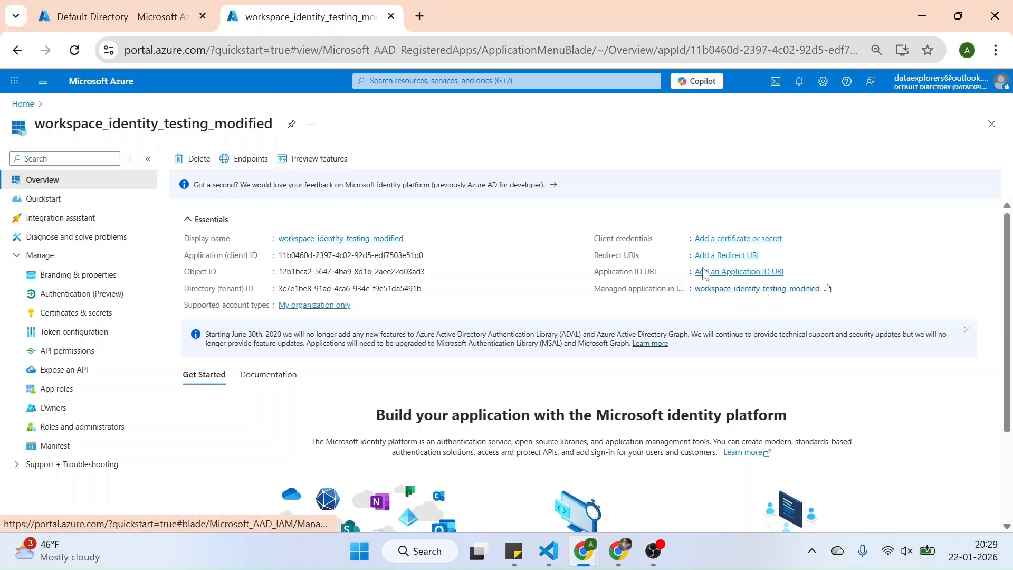
click(760, 290)
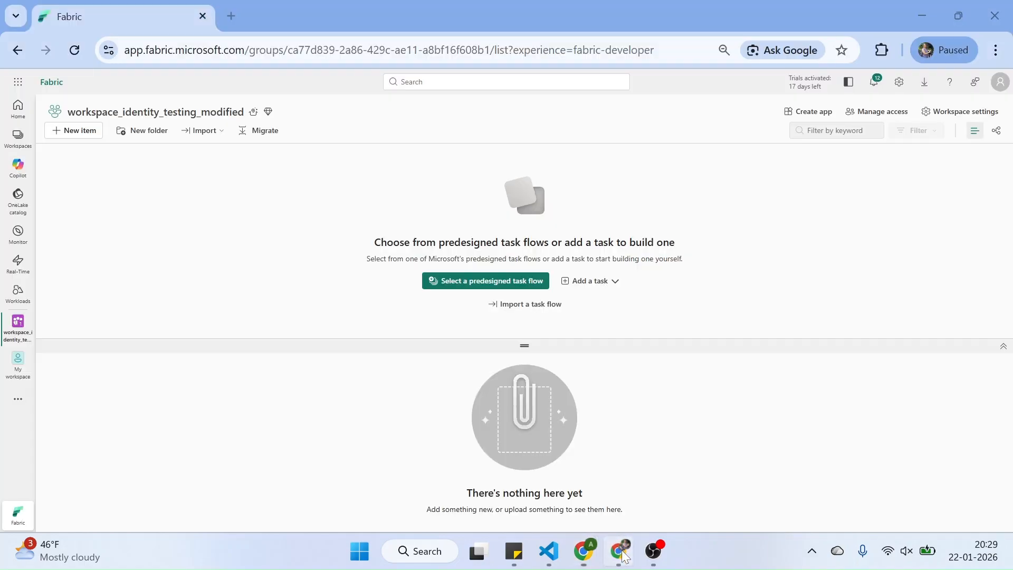
Switch to Microsoft Fabric, open the workspace identity settings, find the enterprise application's object ID on the page, and close the settings.
click(619, 550)
click(962, 111)
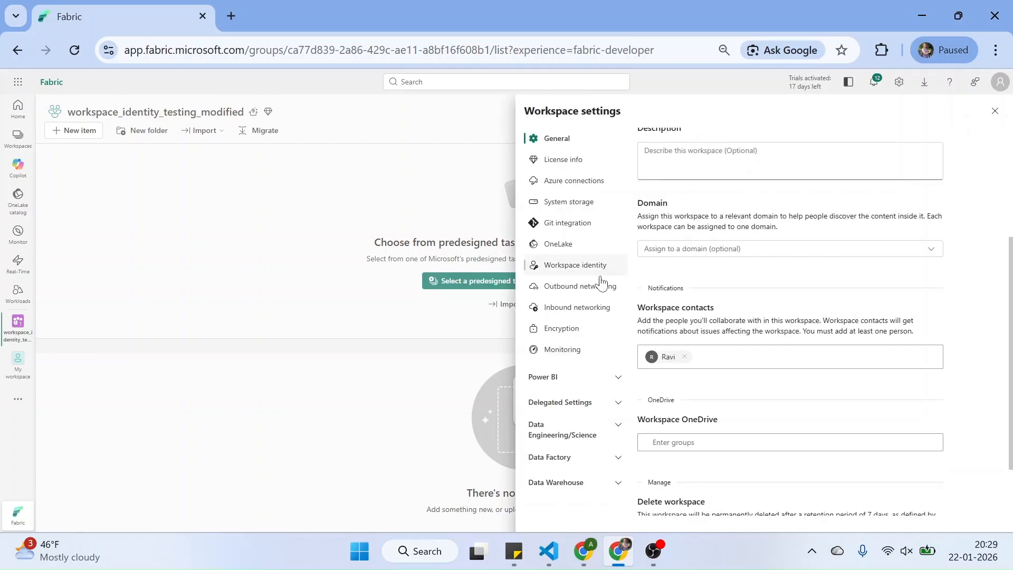
click(564, 266)
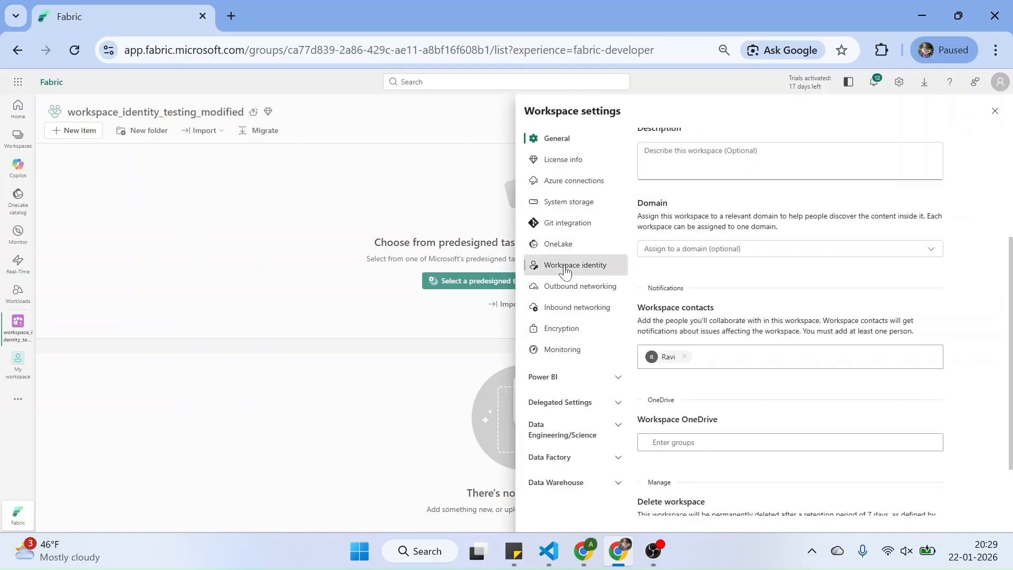
key(ctrl+f)
text(afb6f102-9836-42fd-b4f5-69590214a9e1)
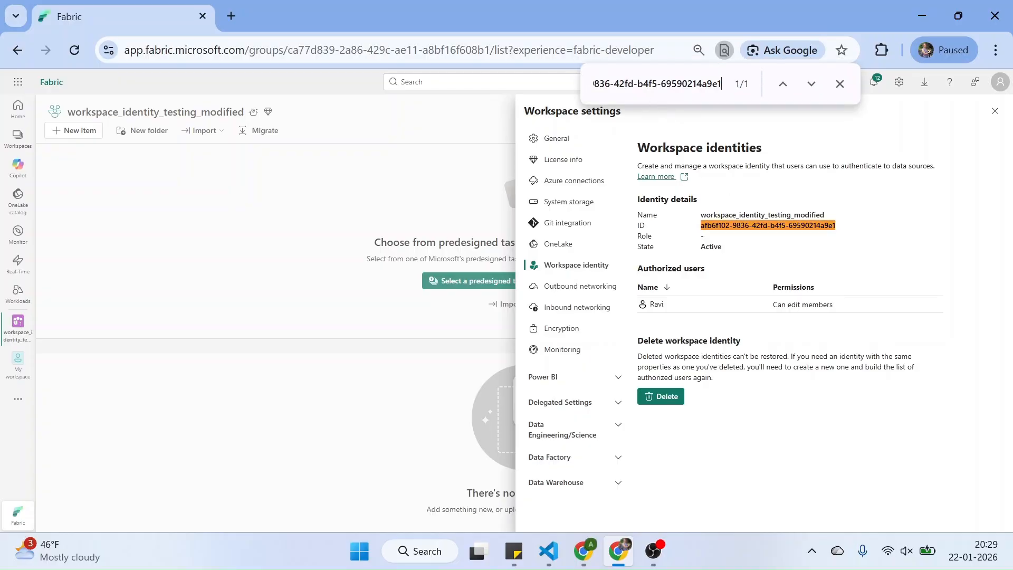
click(844, 90)
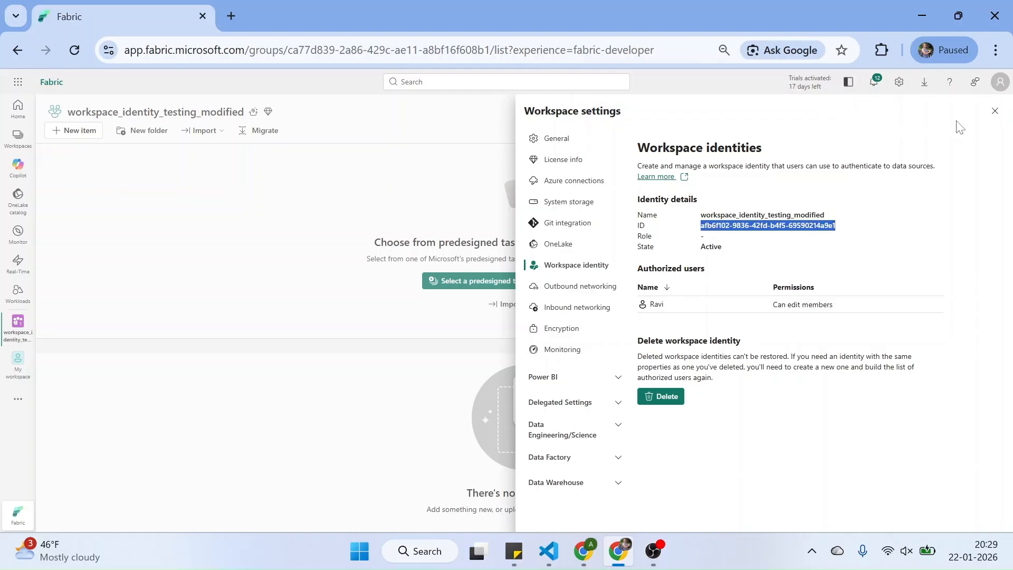
click(995, 114)
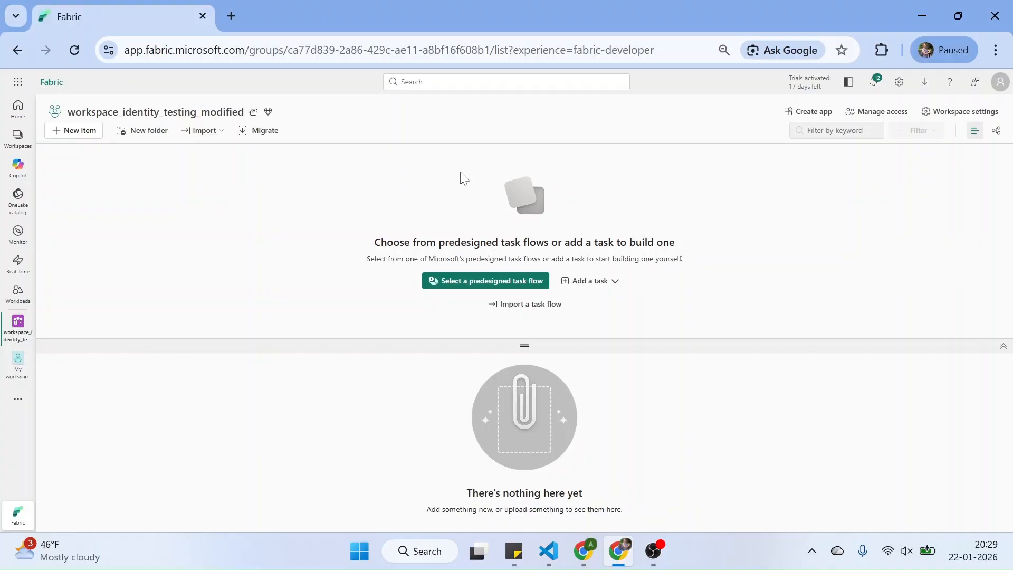
Switch to the slides and read point 10 of the Introduction and points 1 to 3 of How everything work.
mouse_move(589, 563)
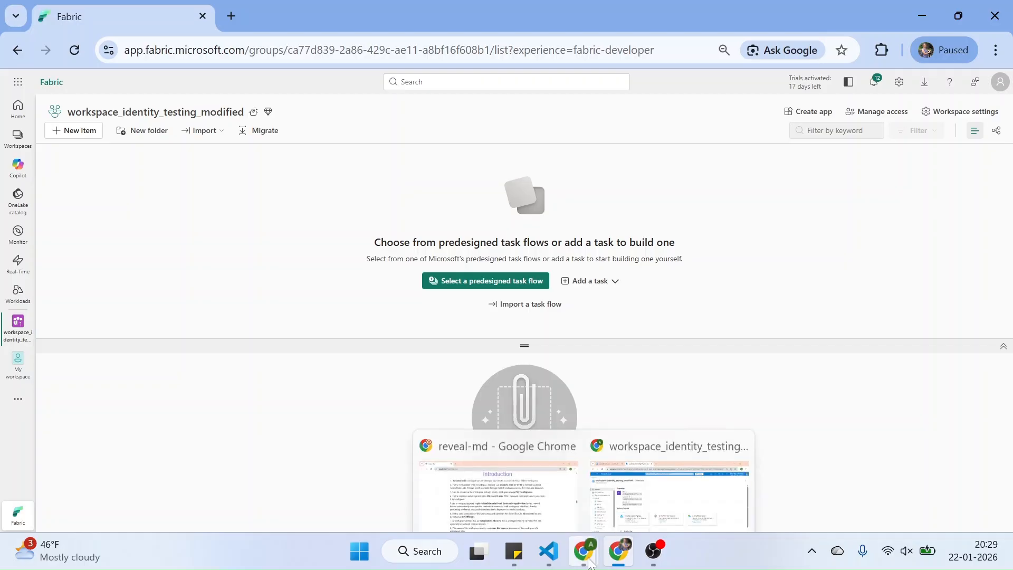
click(499, 501)
scroll(501, 317, down, 2)
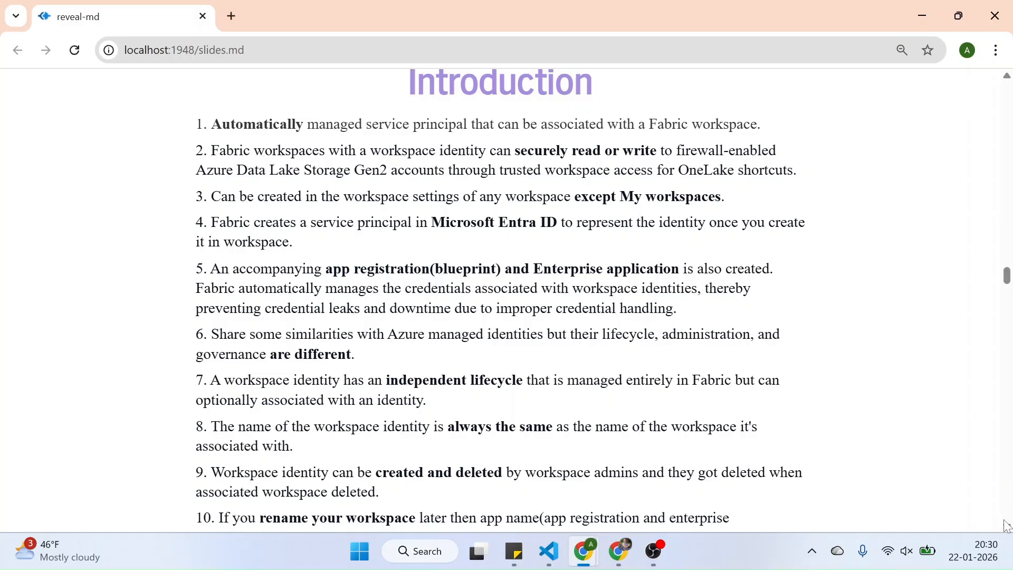
click(1008, 342)
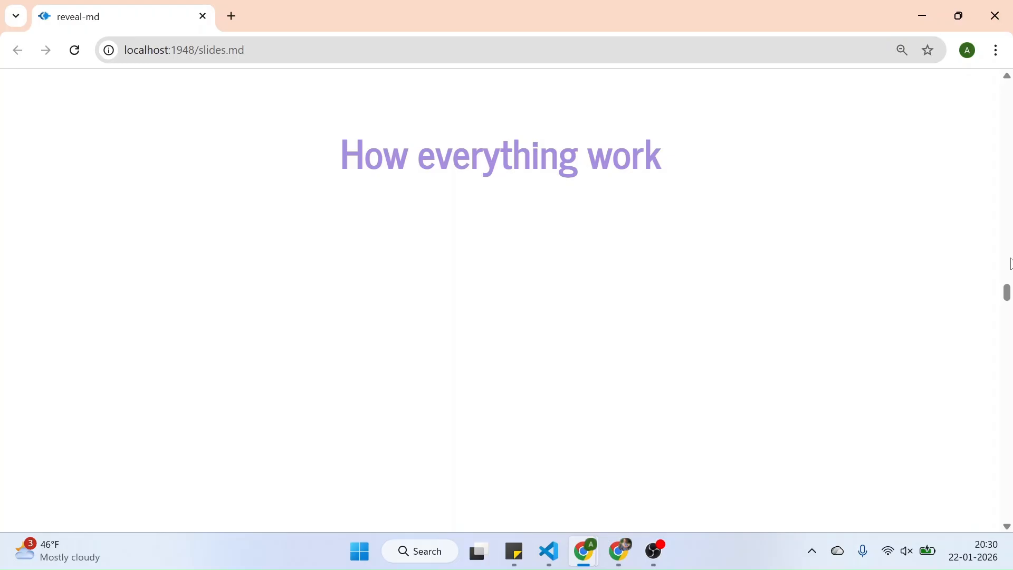
scroll(633, 222, down, 2)
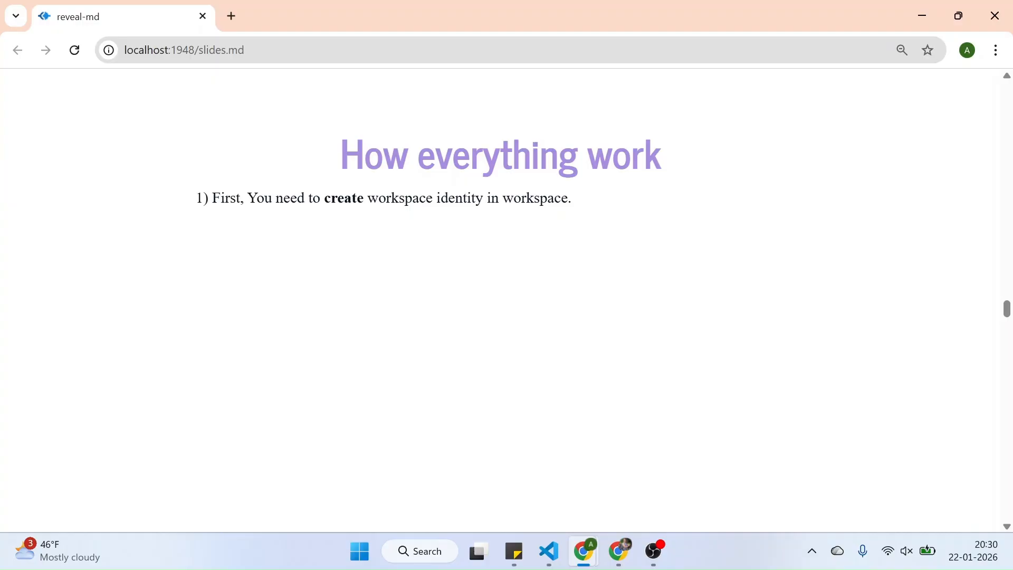
scroll(490, 271, down, 2)
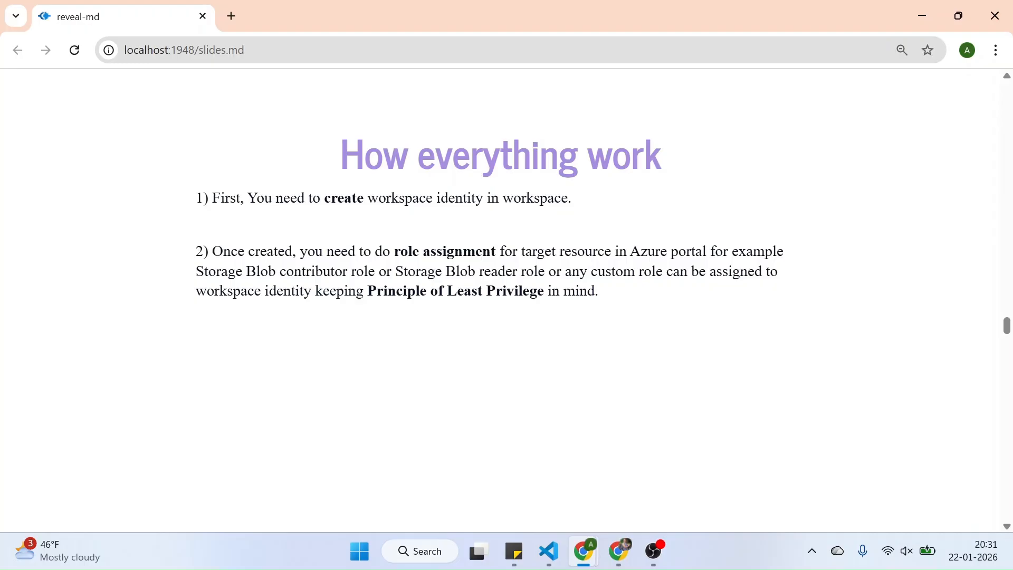
key(Right)
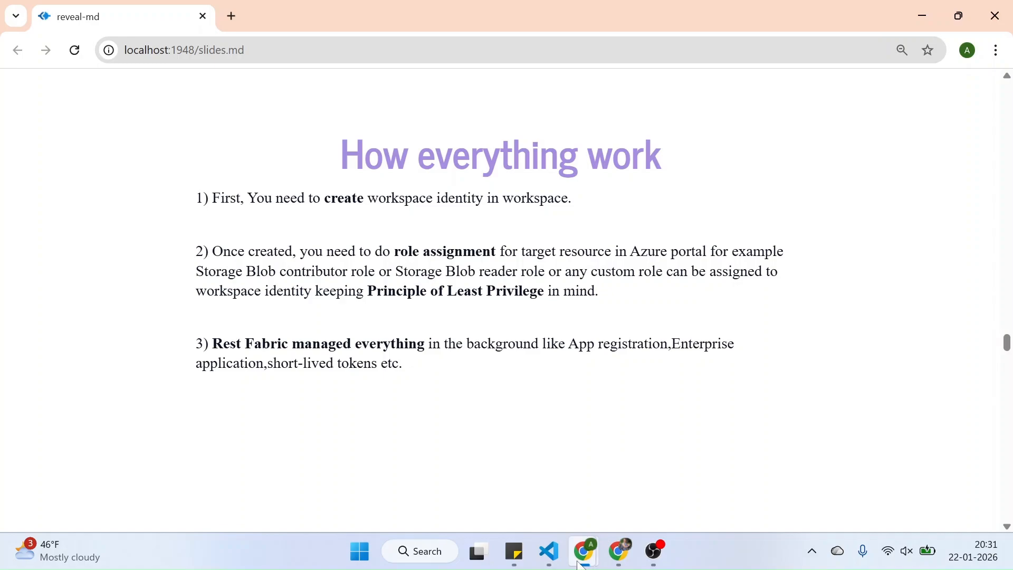
Switch to the Azure portal, search for storage, and open the datalake15312 storage account from the Storage accounts list.
mouse_move(583, 551)
click(668, 467)
key(g)
key(slash)
text(storage)
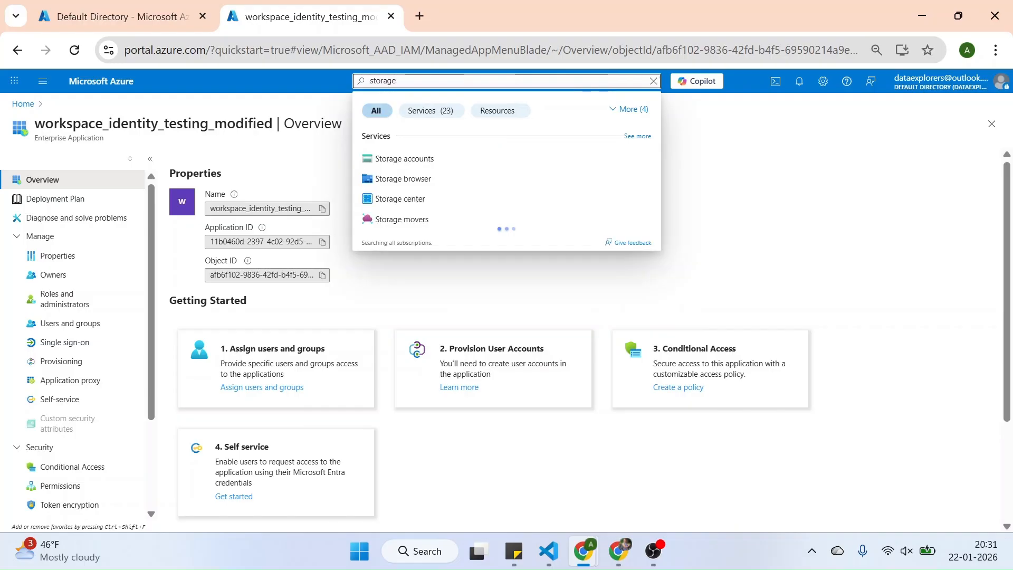
click(393, 159)
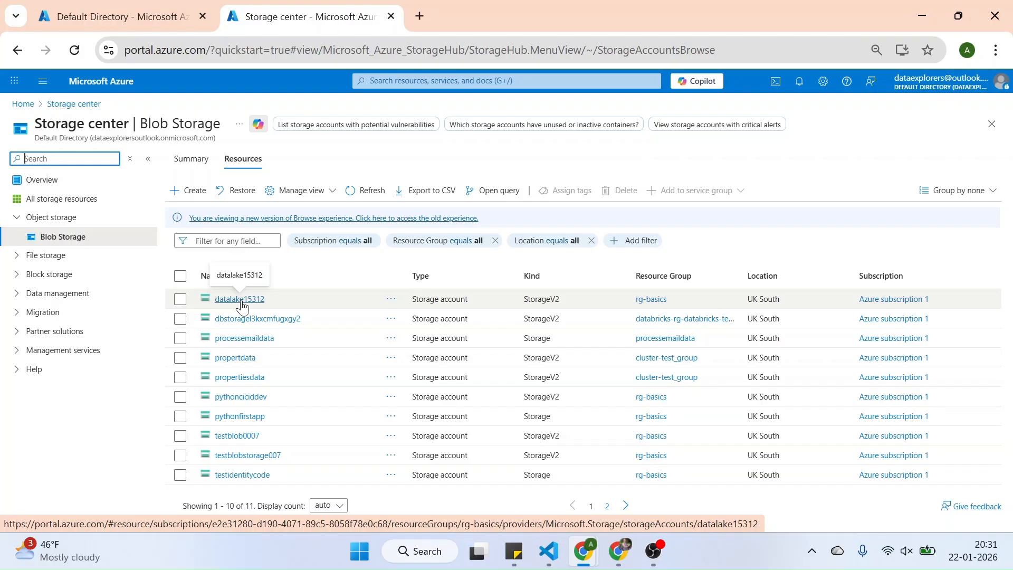
click(251, 303)
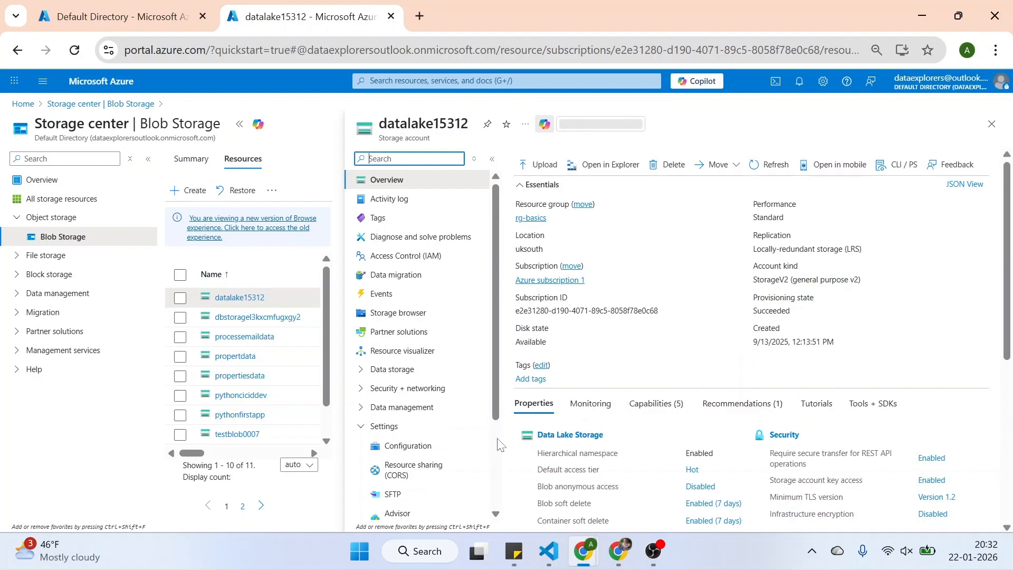
Open the storage account's Endpoints settings and examine the service endpoints, including Data Lake Storage.
scroll(499, 448, down, 3)
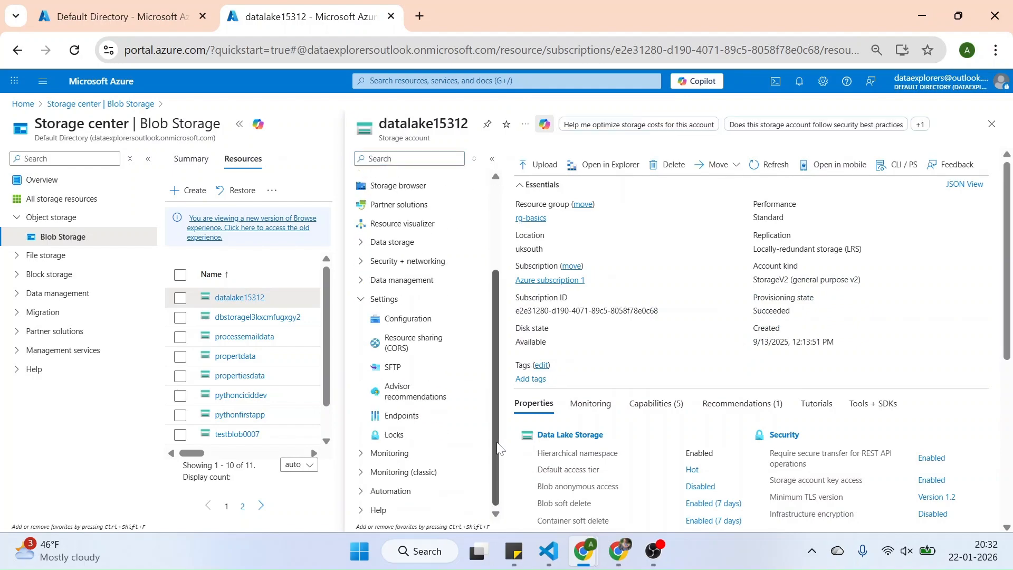
scroll(500, 449, up, 3)
scroll(500, 450, down, 3)
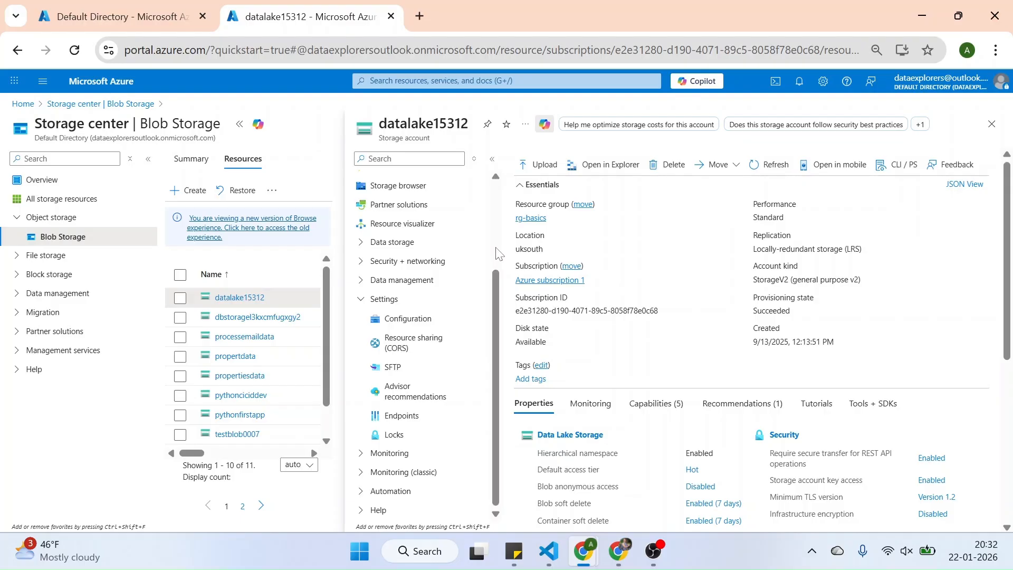
click(405, 416)
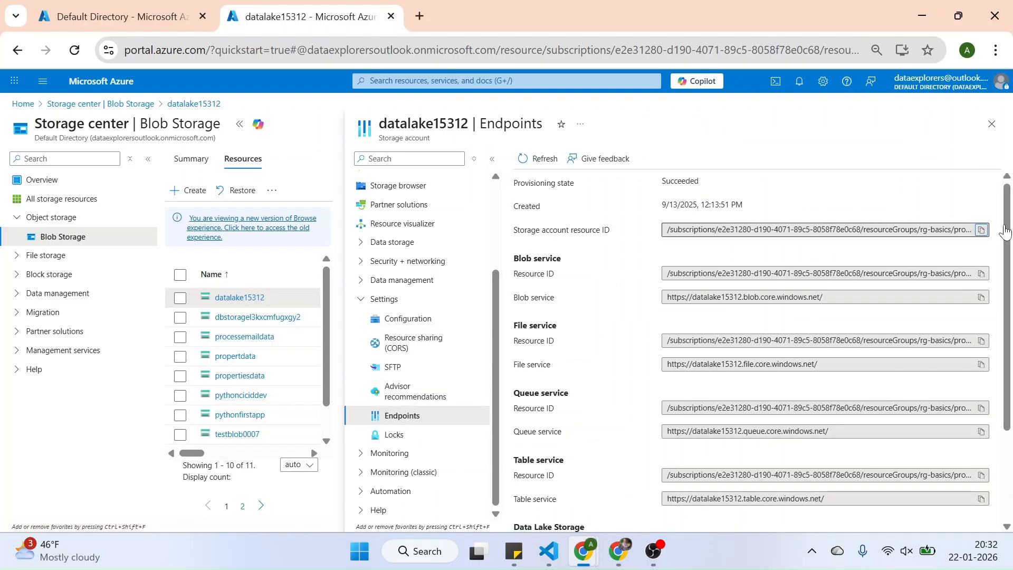
scroll(1010, 303, down, 2)
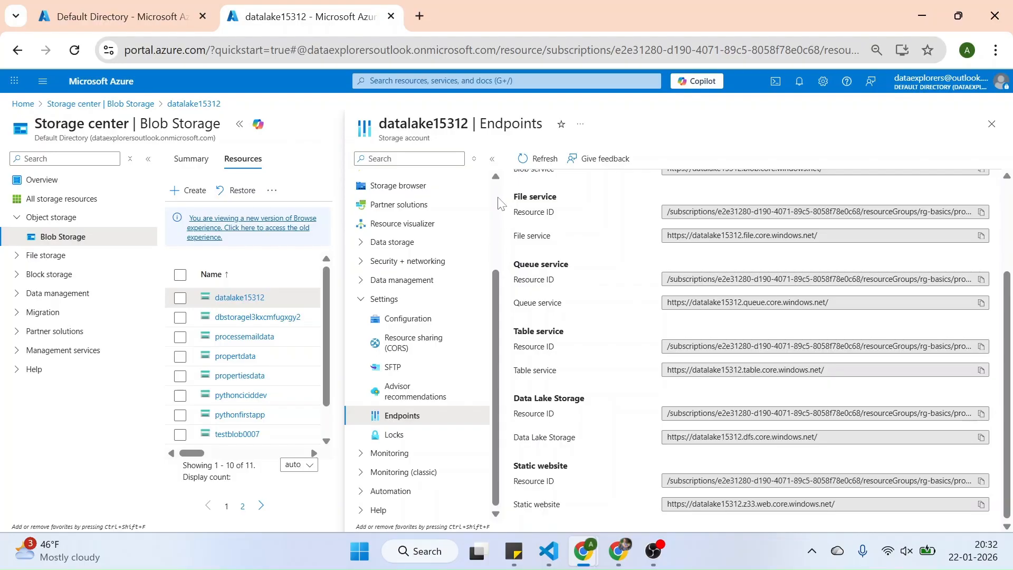
Open Access Control (IAM) for datalake15312 and start adding a role assignment.
scroll(495, 195, up, 3)
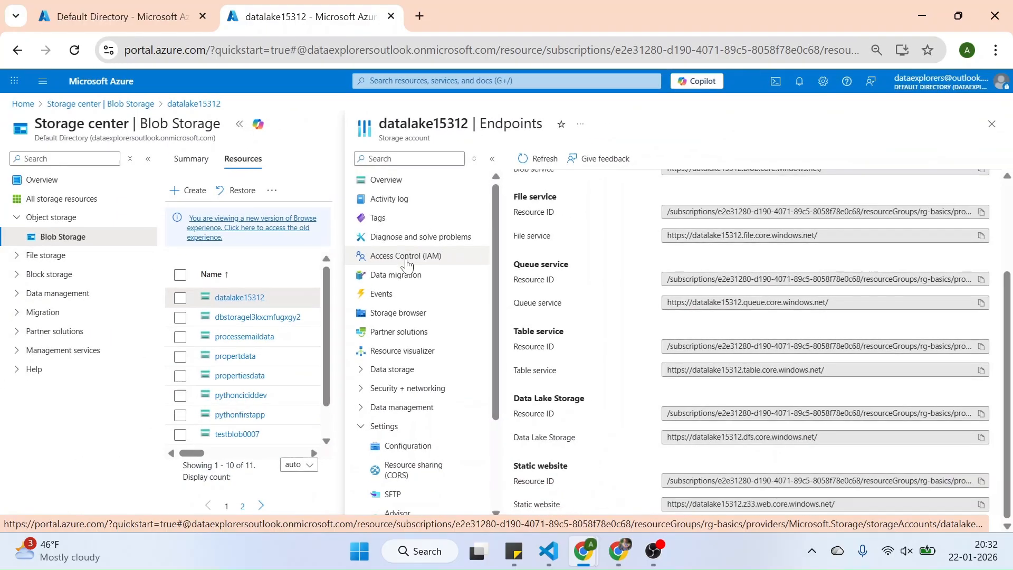
click(406, 257)
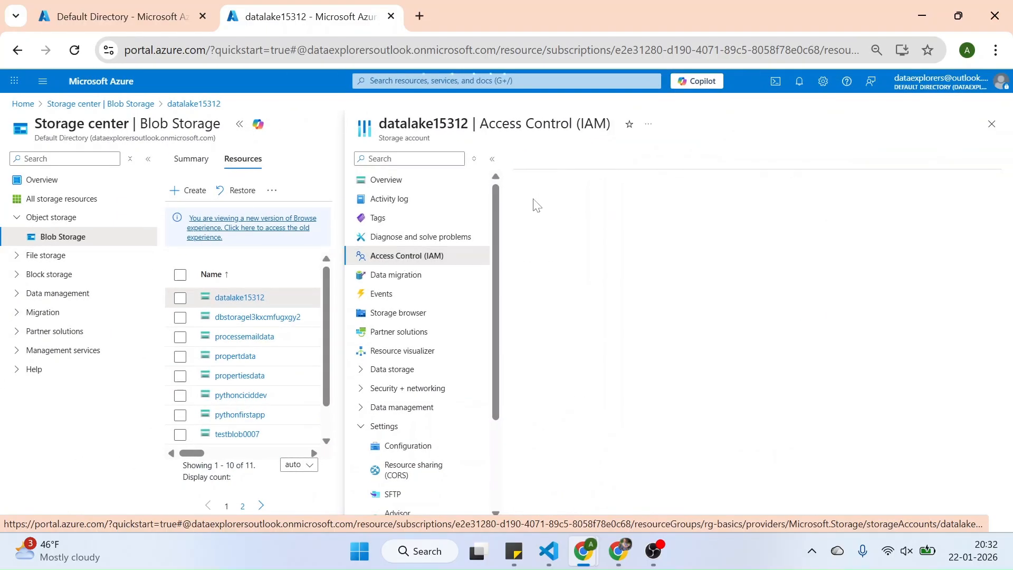
click(241, 125)
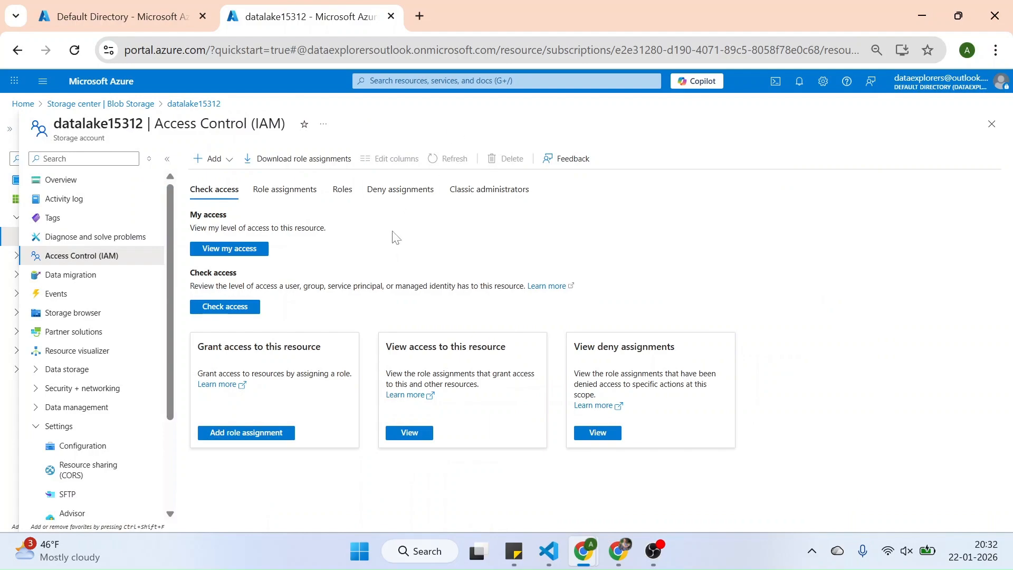
scroll(230, 164, up, 2)
scroll(230, 164, down, 1)
scroll(230, 167, down, 1)
click(228, 161)
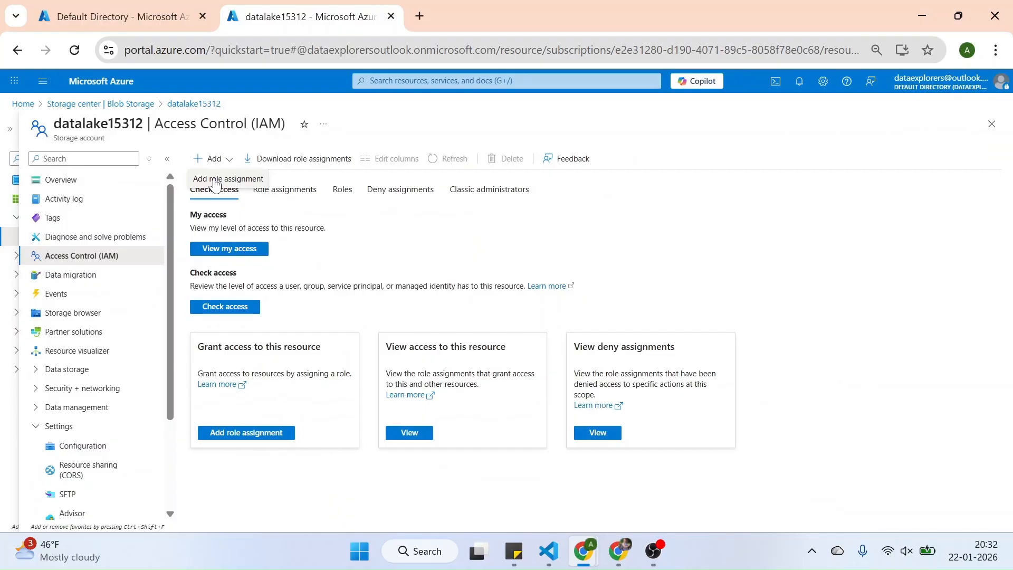
click(215, 181)
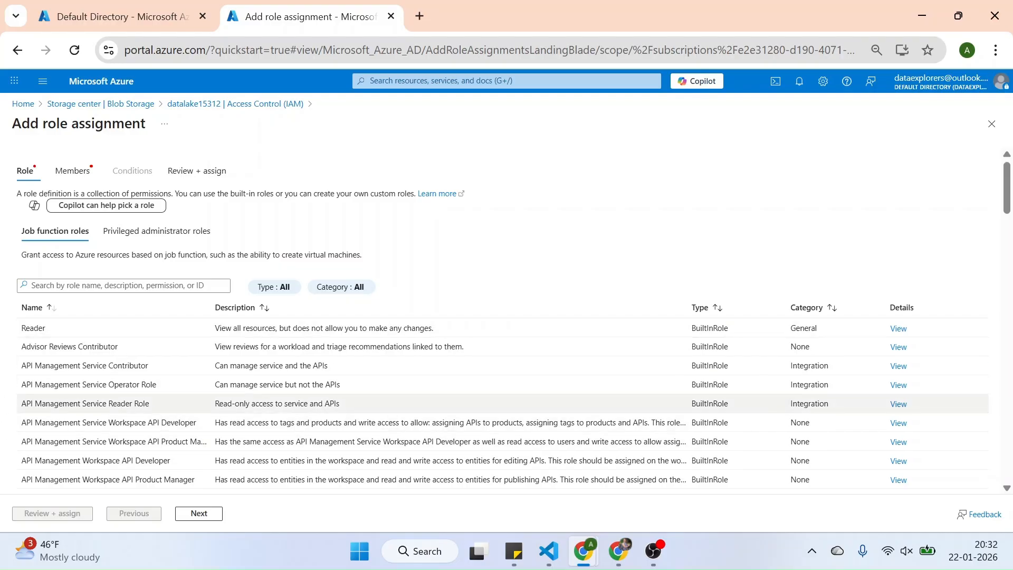
View the privileged administrator roles and return to the list of job function roles.
click(169, 238)
click(69, 233)
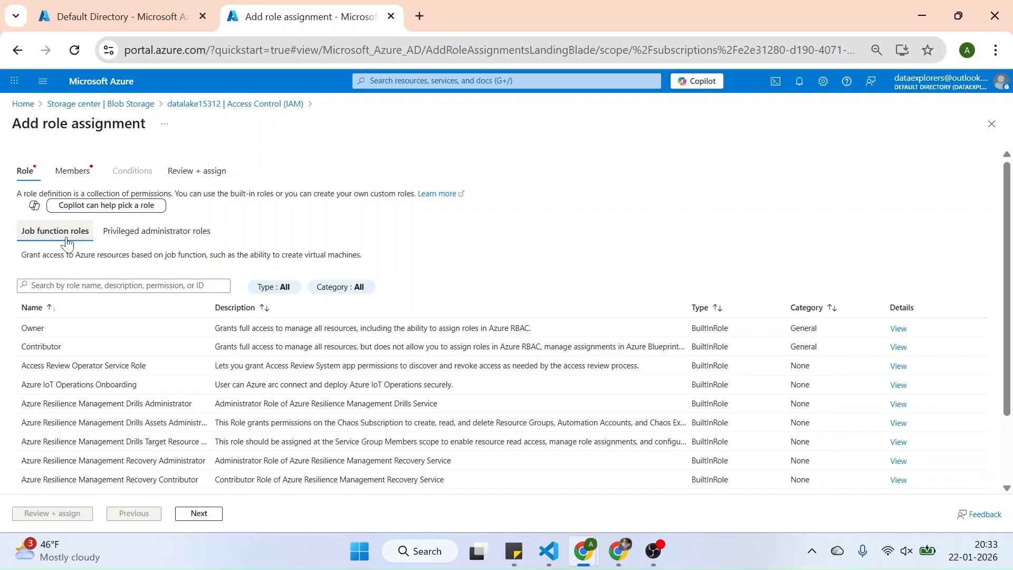
click(108, 285)
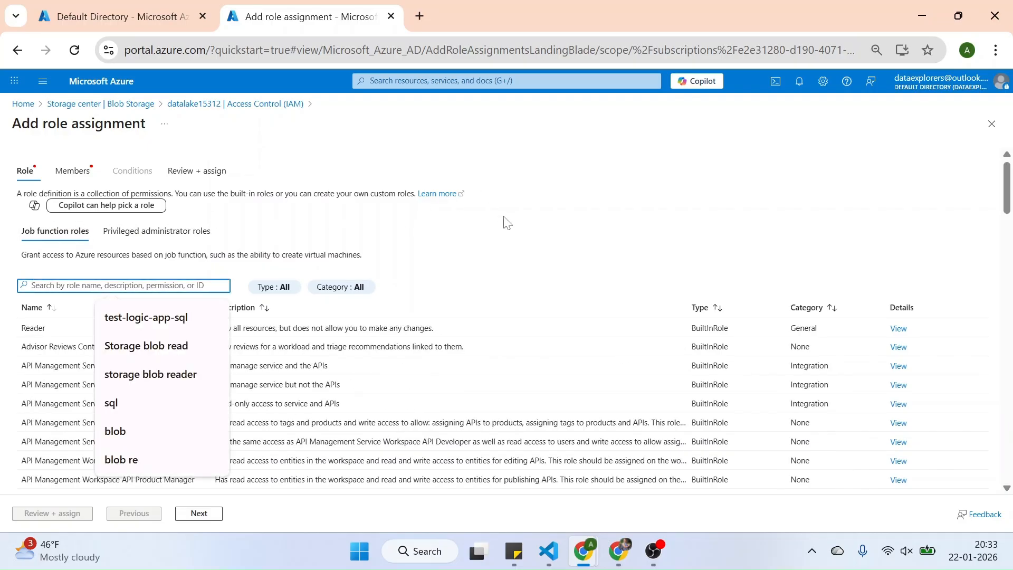
click(505, 222)
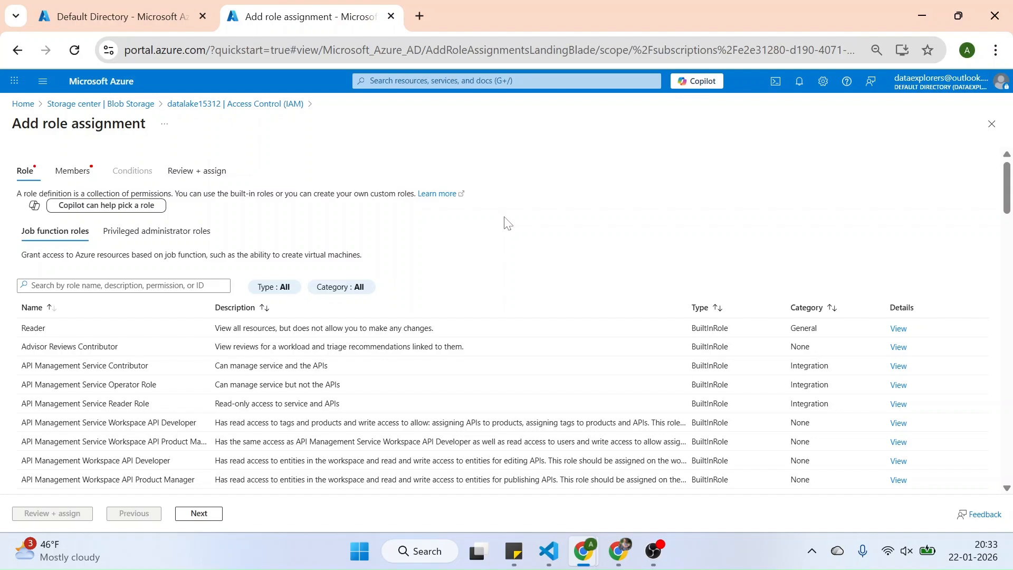
Search the job function roles for "Storage blob", select Storage Blob Data Reader, and continue to the members stage.
click(228, 285)
text(St)
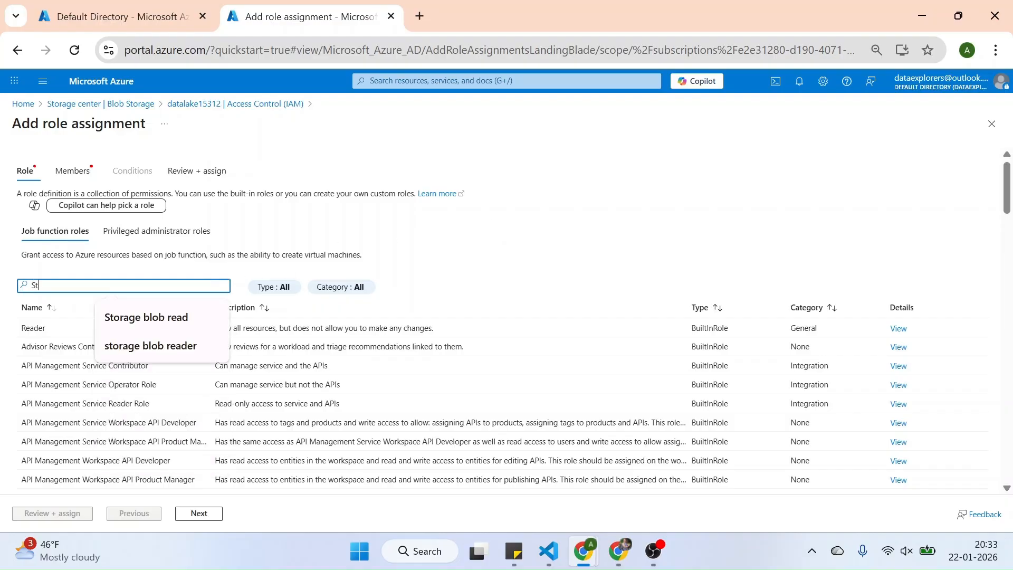
text(oarge blob)
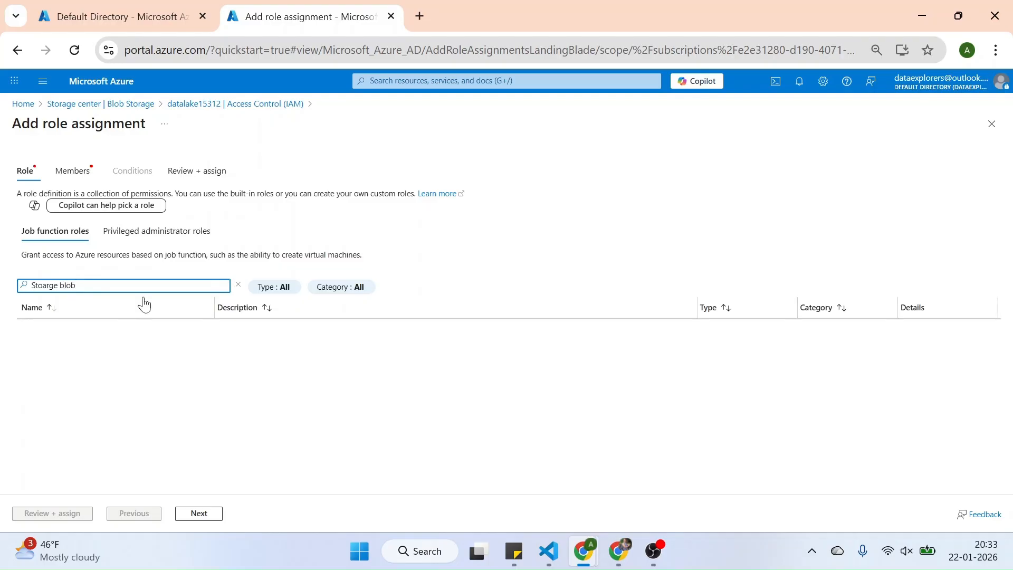
key(BackSpace)
key(BackSpace)
key(BackSpace)
key(BackSpace)
text(rage)
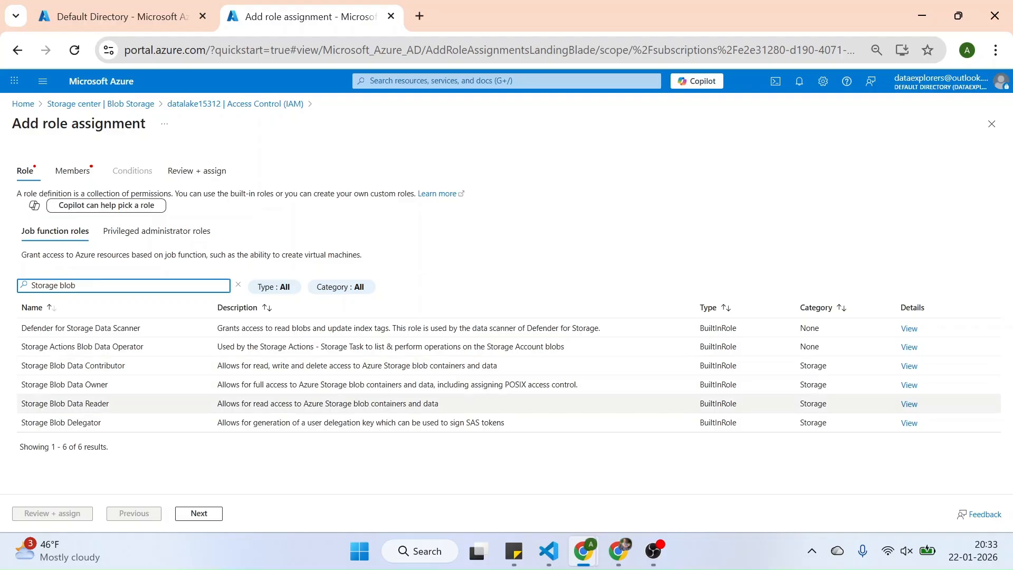
click(211, 403)
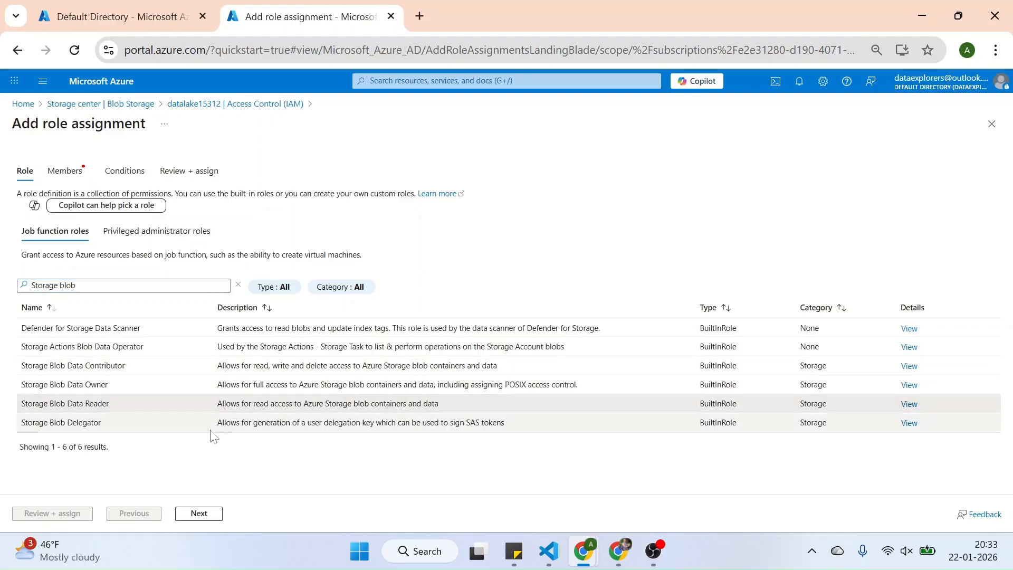
click(209, 514)
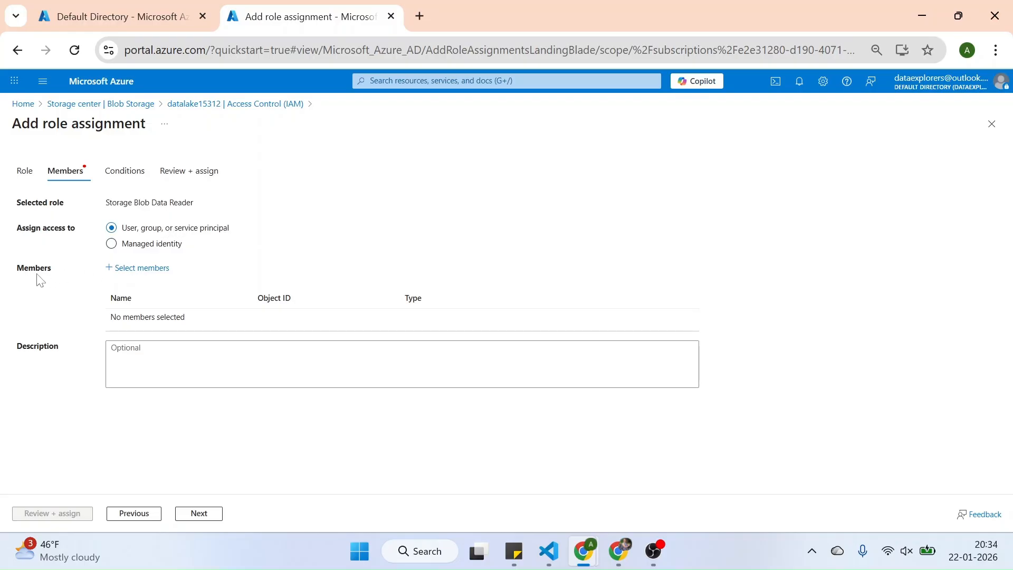
Search members for "work", add workspace_identity_testing_modified to the role assignment, and continue to the conditions stage.
click(150, 277)
text(work)
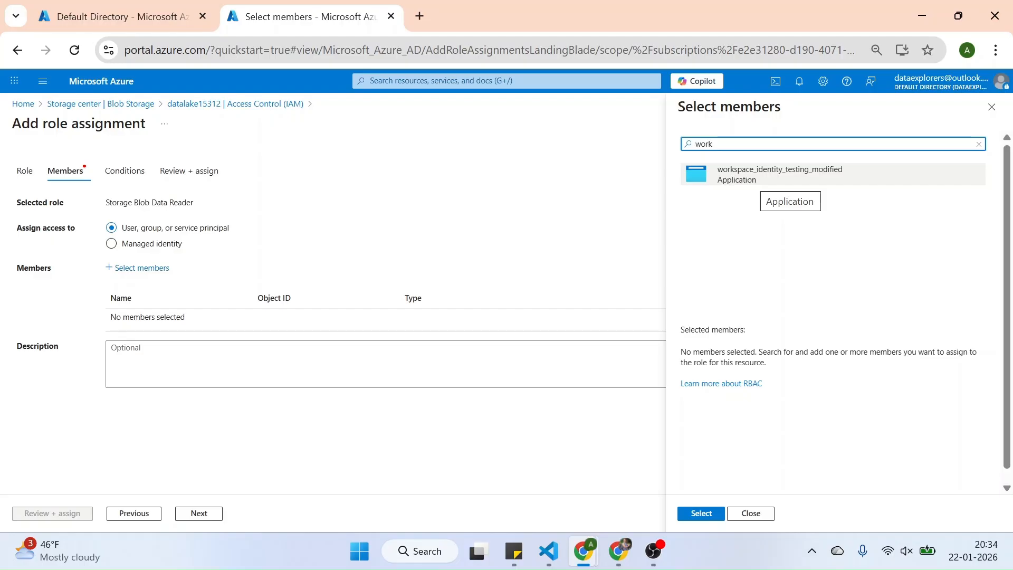
click(775, 175)
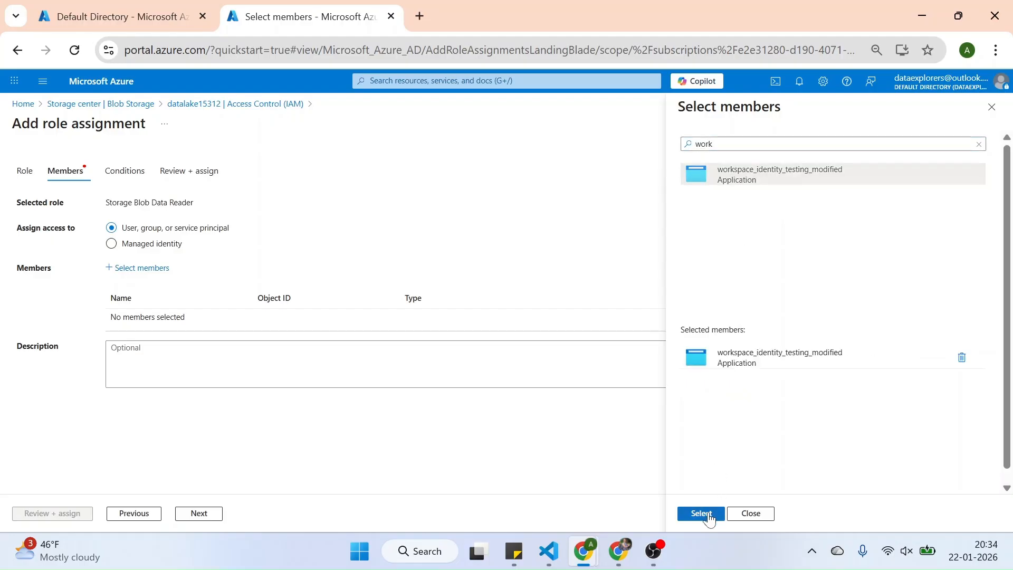
click(708, 514)
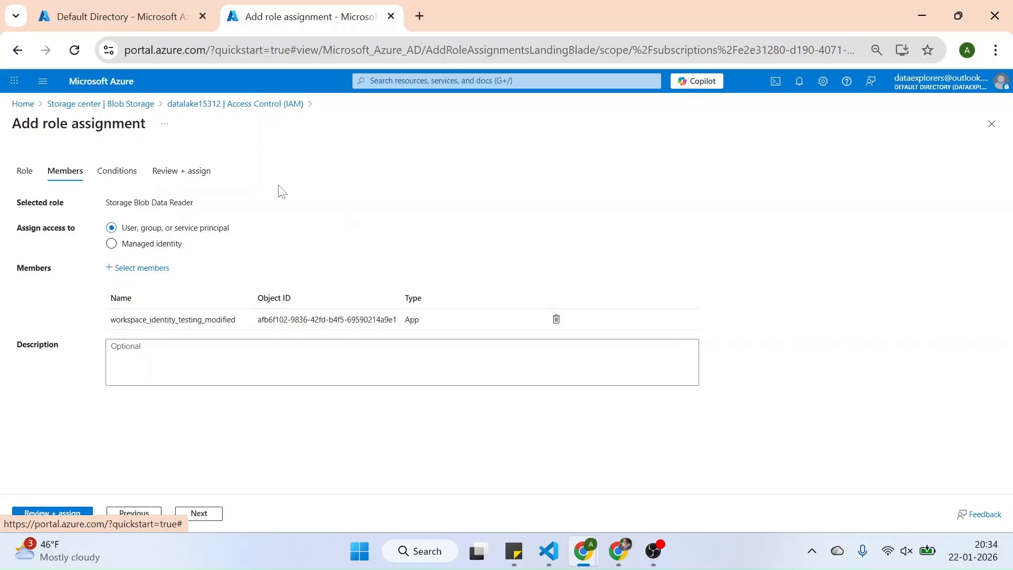
click(198, 512)
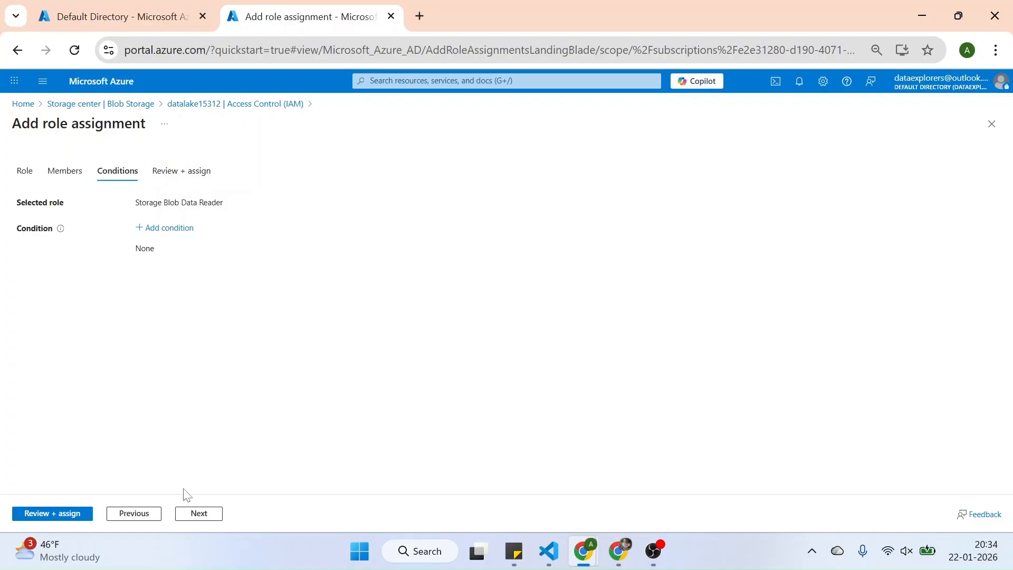
Review the Storage Blob Data Reader assignment for workspace_identity_testing_modified and assign the role.
click(195, 513)
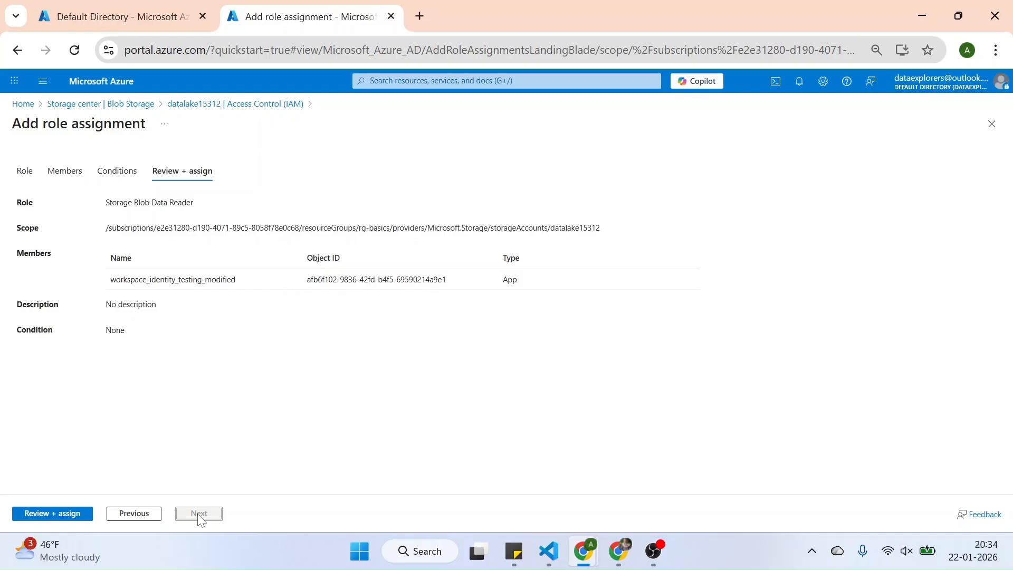
click(57, 514)
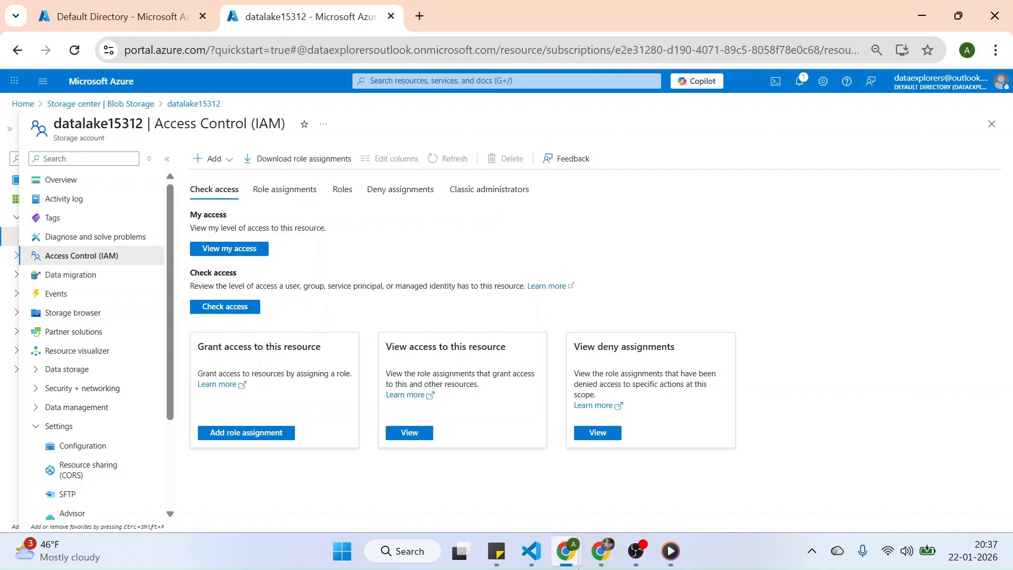
Switch to the Fabric workspace and create a new pipeline named pipeline1.
click(600, 551)
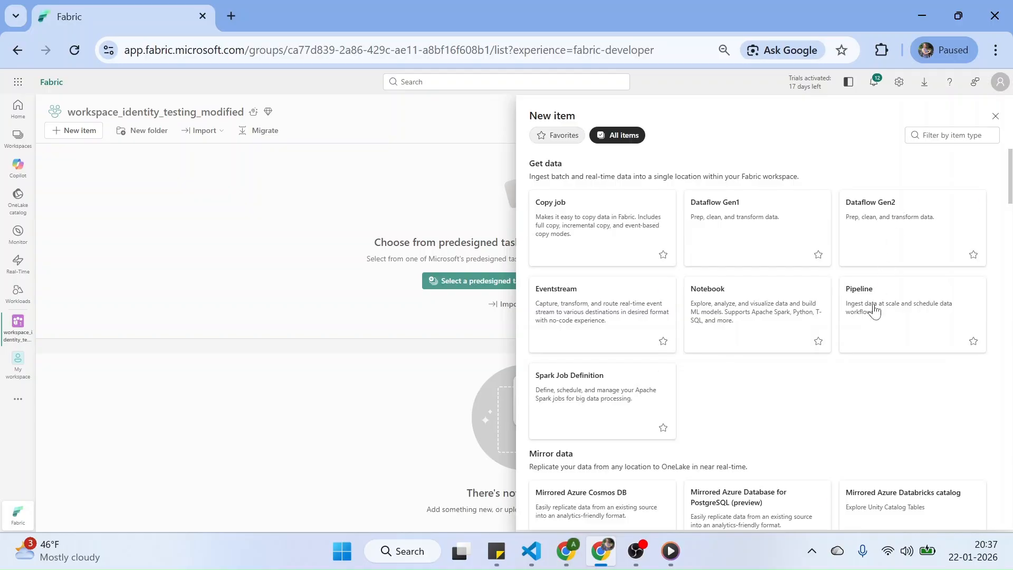
click(851, 299)
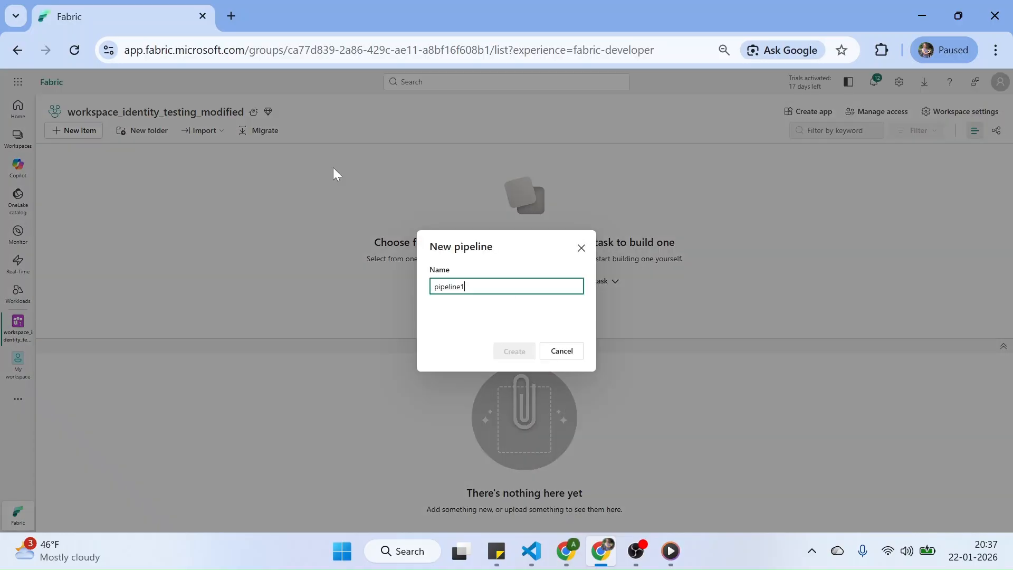
click(515, 350)
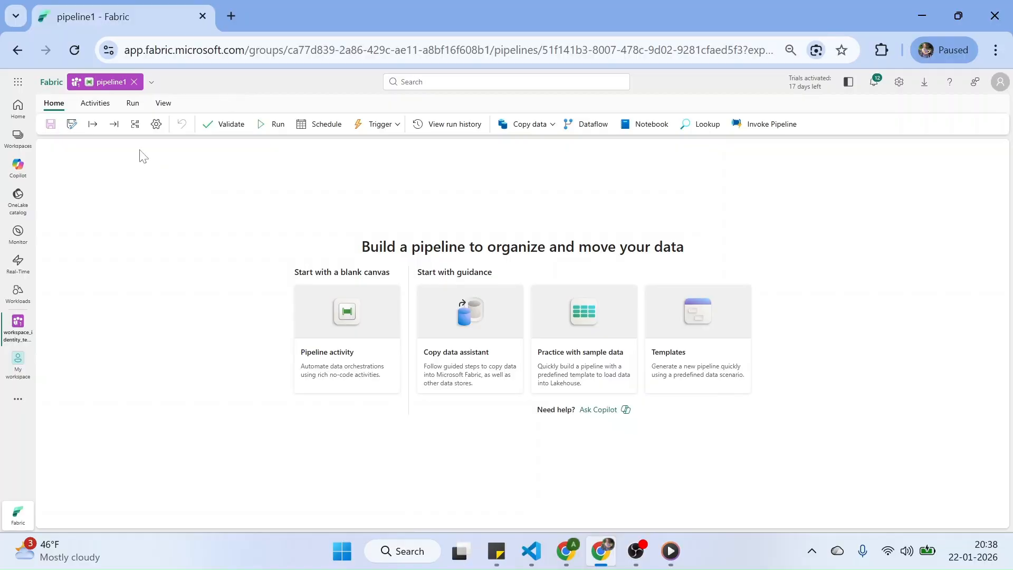
Add a Get metadata activity to pipeline1 and reposition it on the canvas.
click(100, 104)
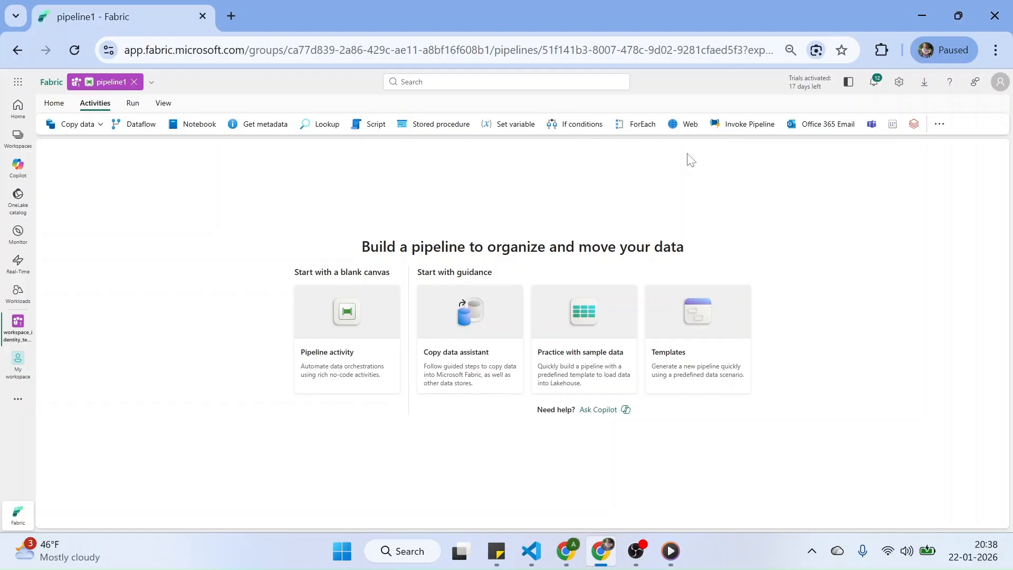
click(267, 127)
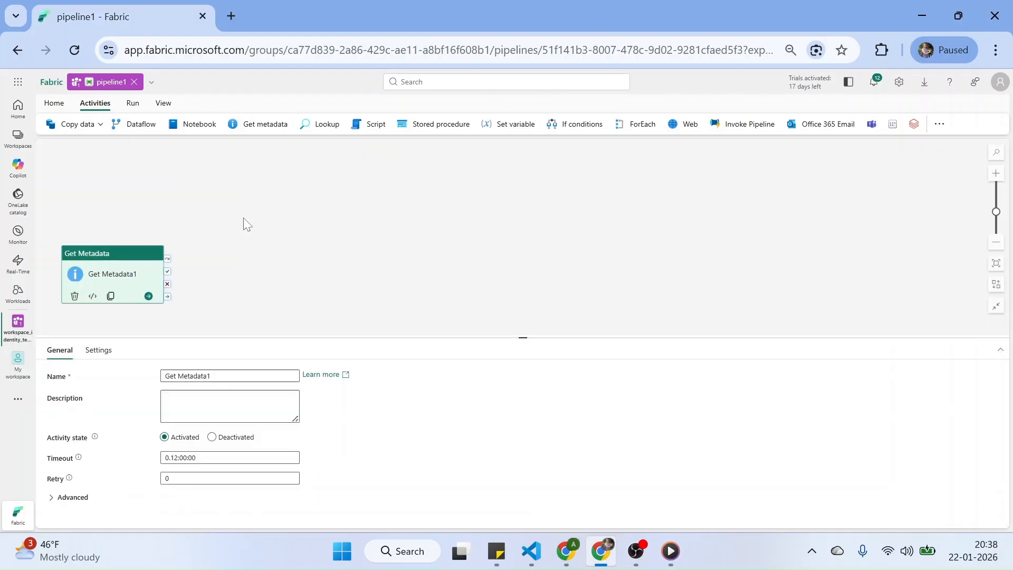
drag(123, 251, 173, 231)
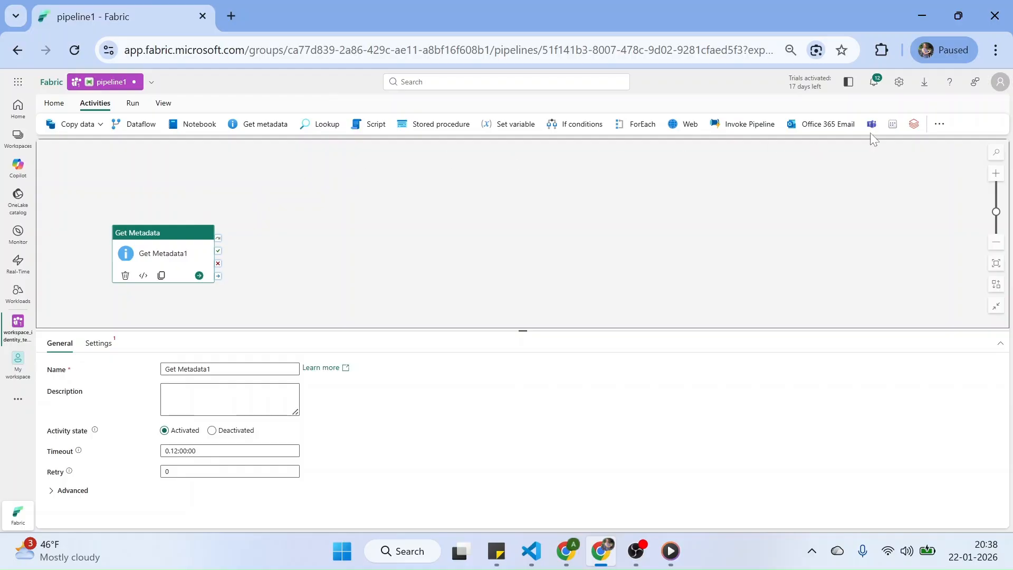
Search the activities for "looku", add a Lookup activity, and link Get Metadata1 to it on success.
click(939, 123)
text(looku)
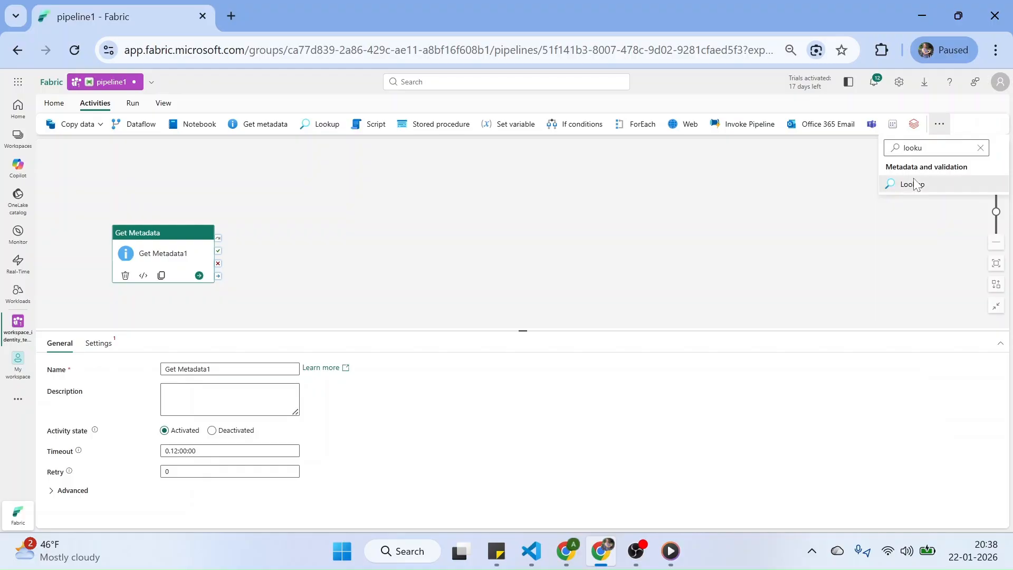
click(912, 183)
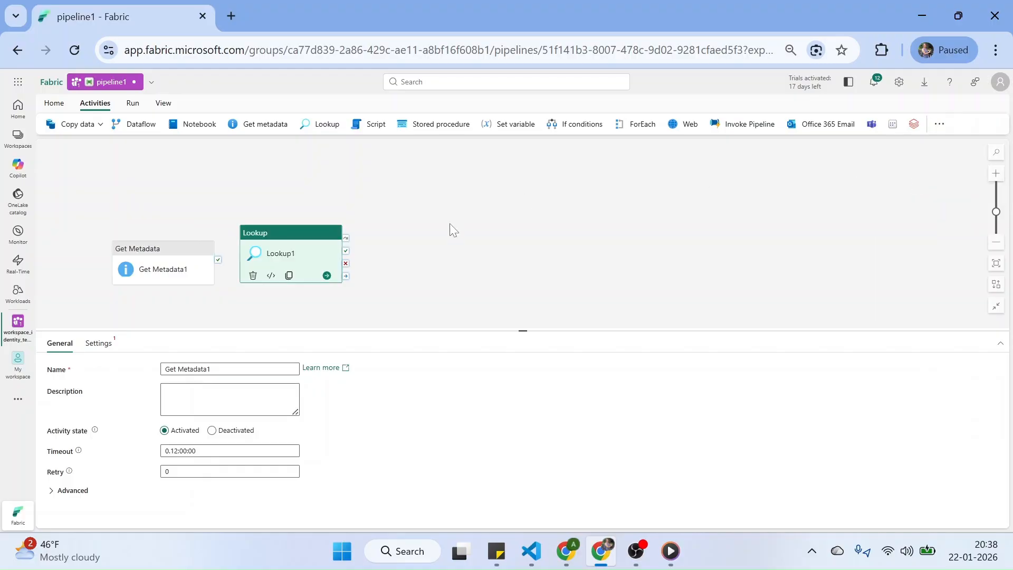
drag(316, 232, 382, 231)
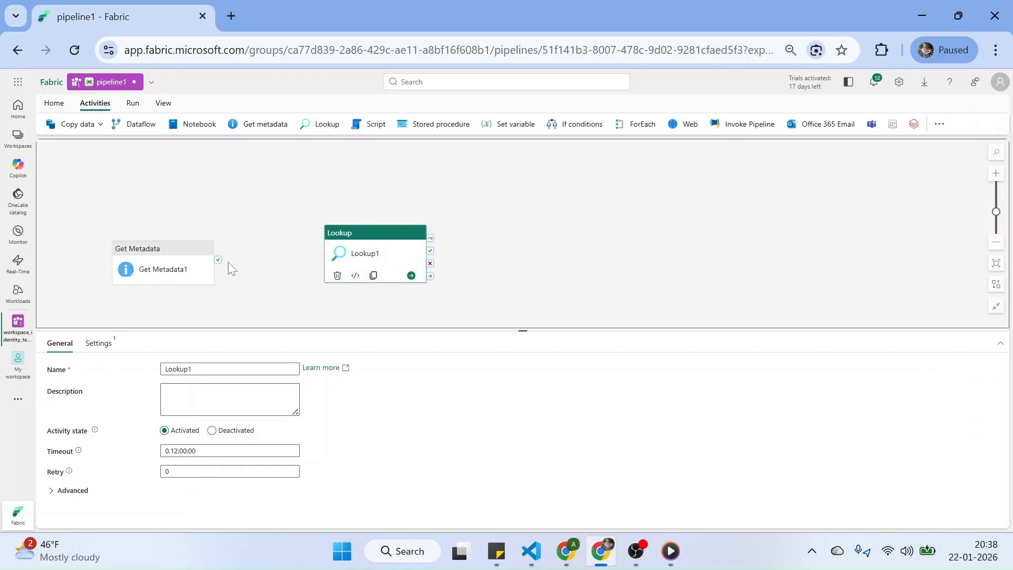
drag(218, 260, 328, 267)
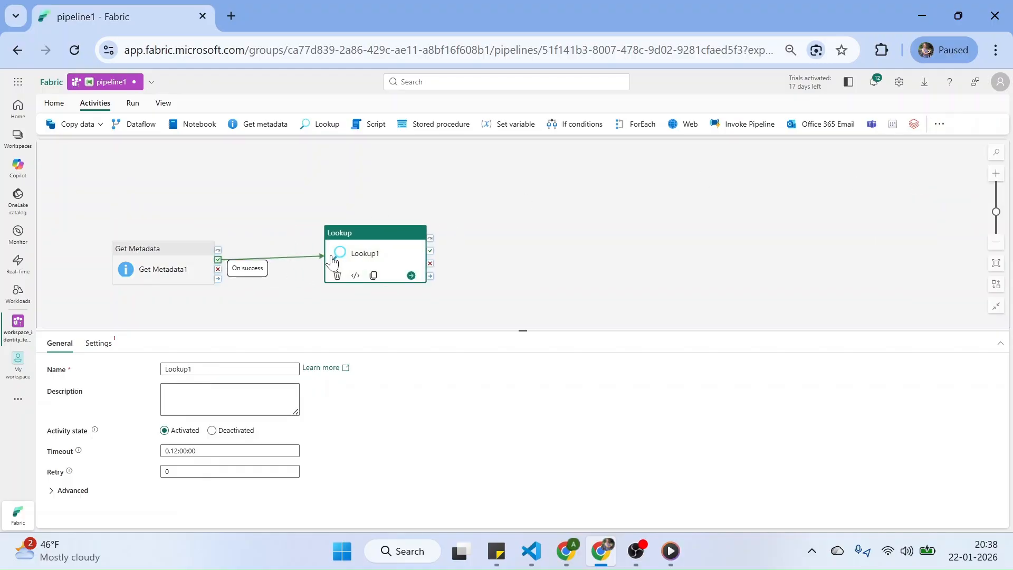
Start a new Azure Data Lake Storage Gen2 connection for the Get Metadata1 activity.
click(182, 261)
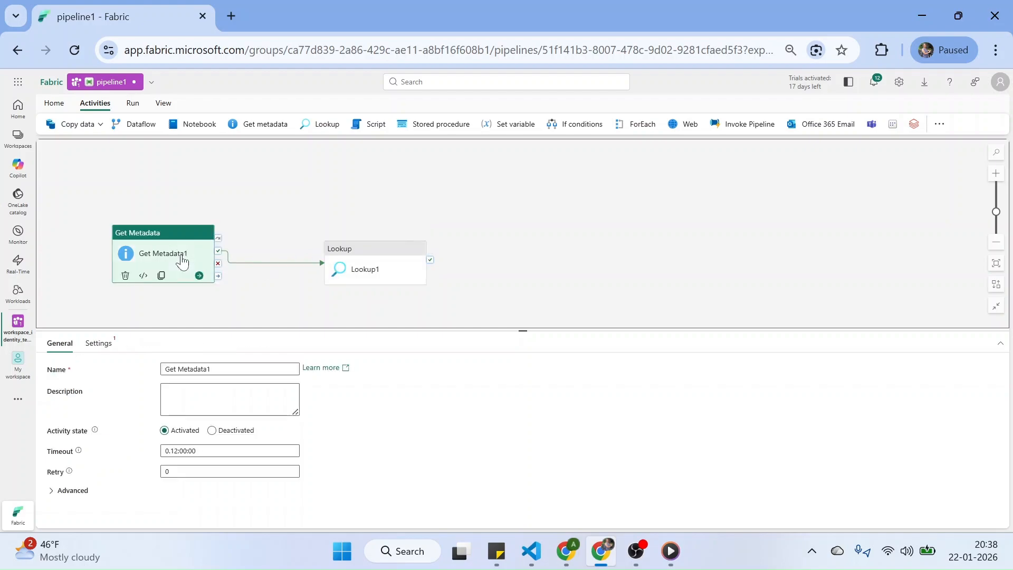
click(100, 344)
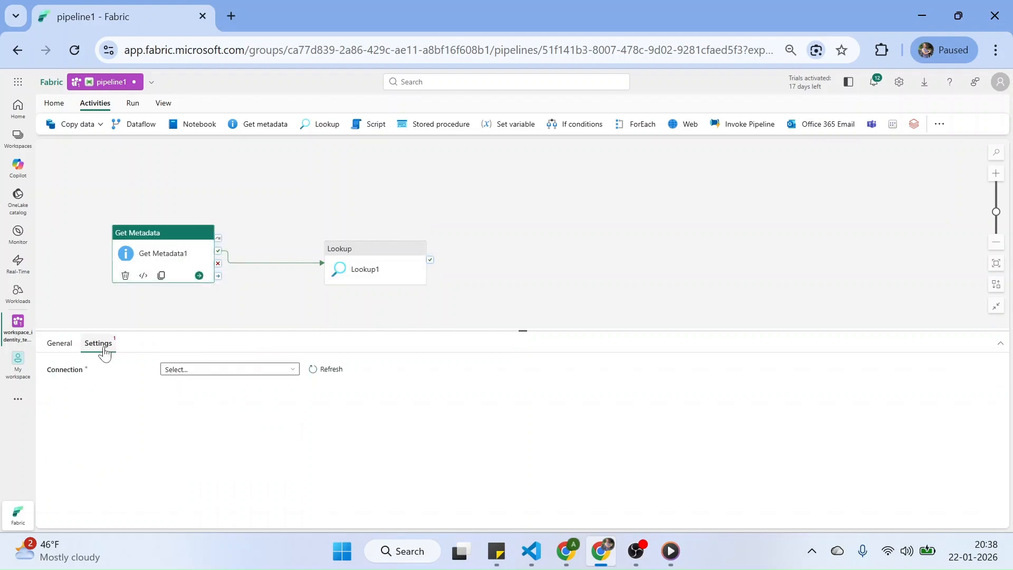
click(202, 370)
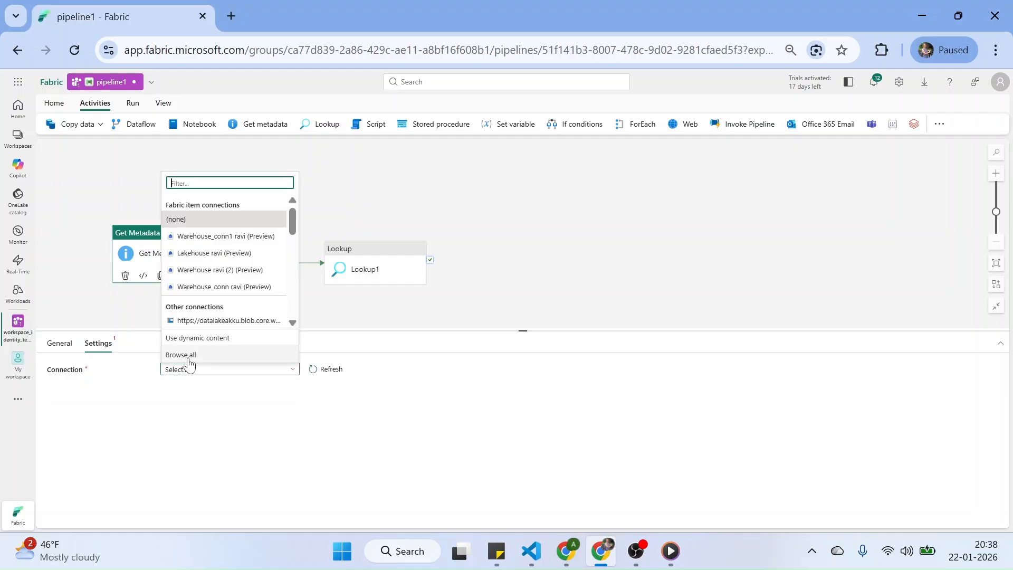
click(187, 356)
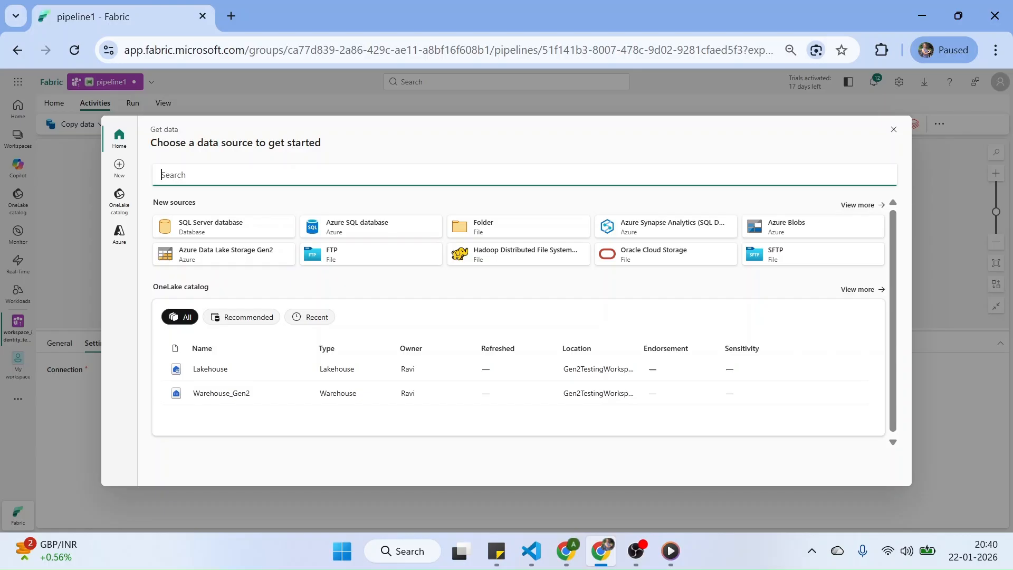
click(218, 261)
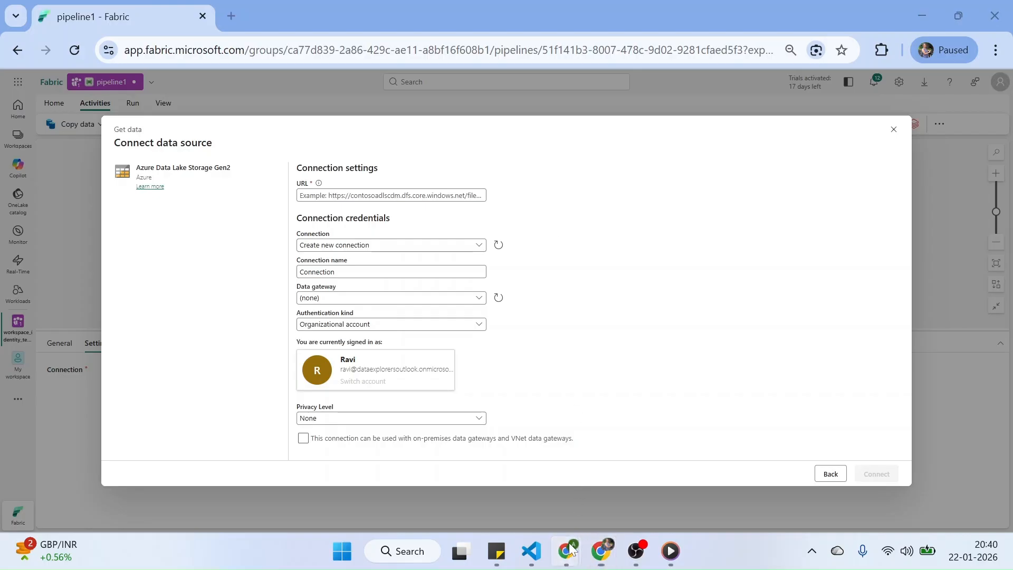
Switch to the Azure portal and copy the Data Lake Storage endpoint URL of datalake15312.
mouse_move(601, 551)
click(610, 467)
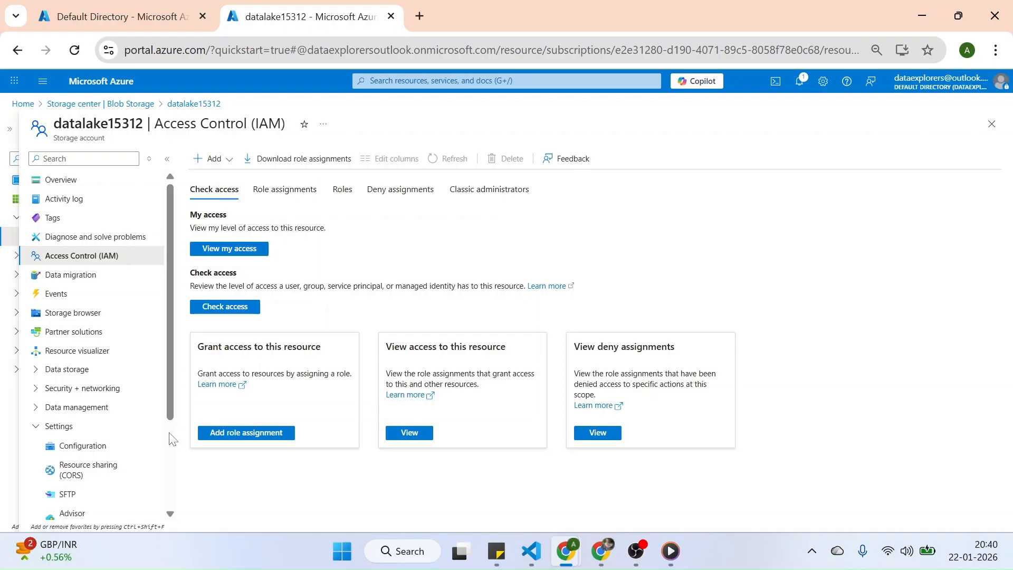
scroll(172, 433, down, 3)
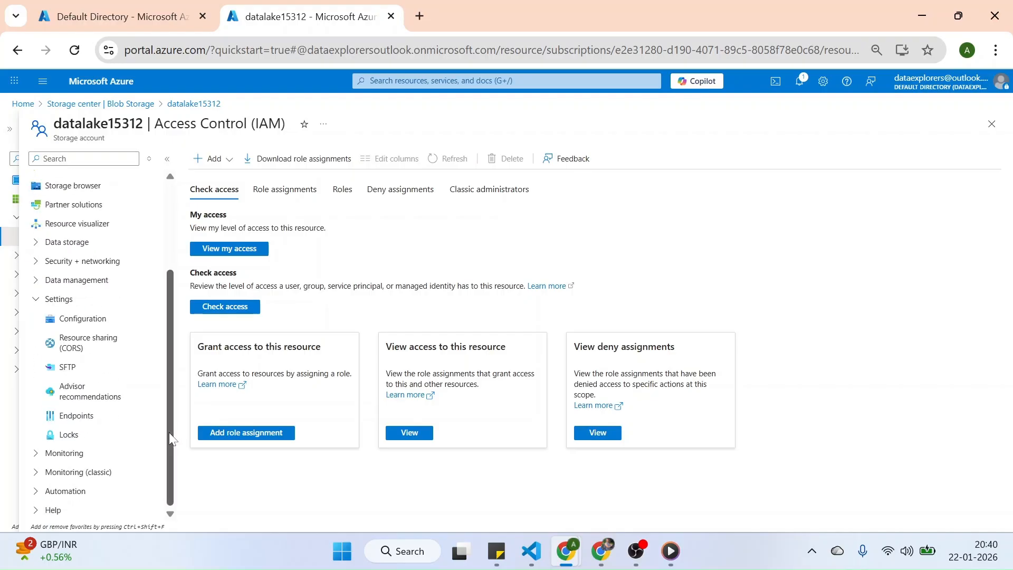
click(76, 418)
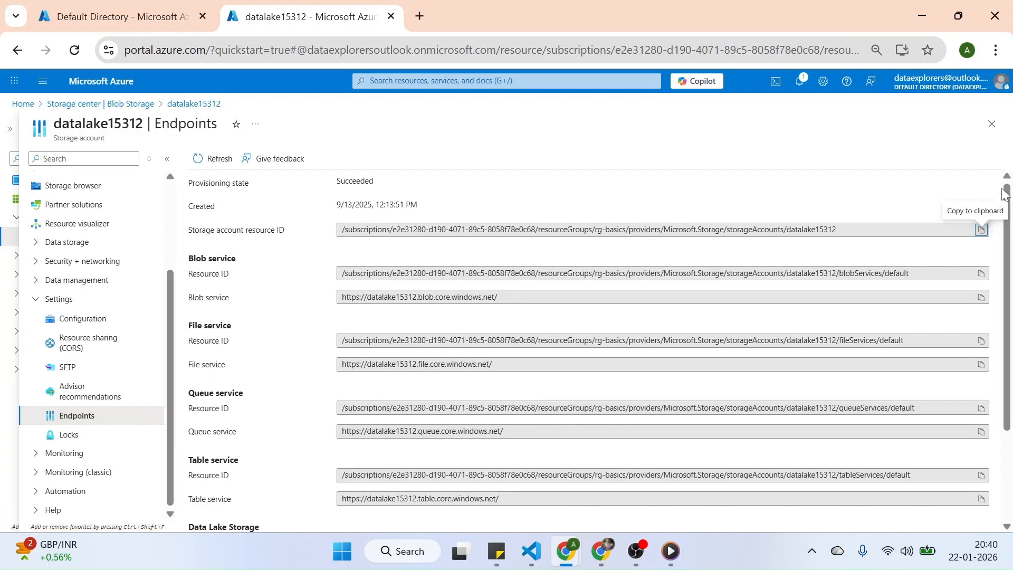
scroll(1008, 316, down, 3)
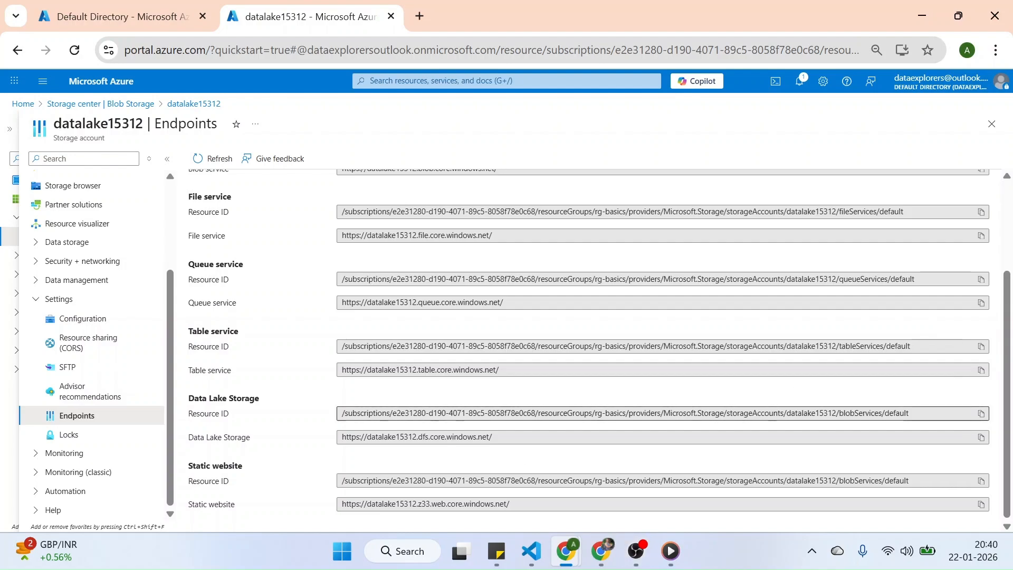
click(981, 417)
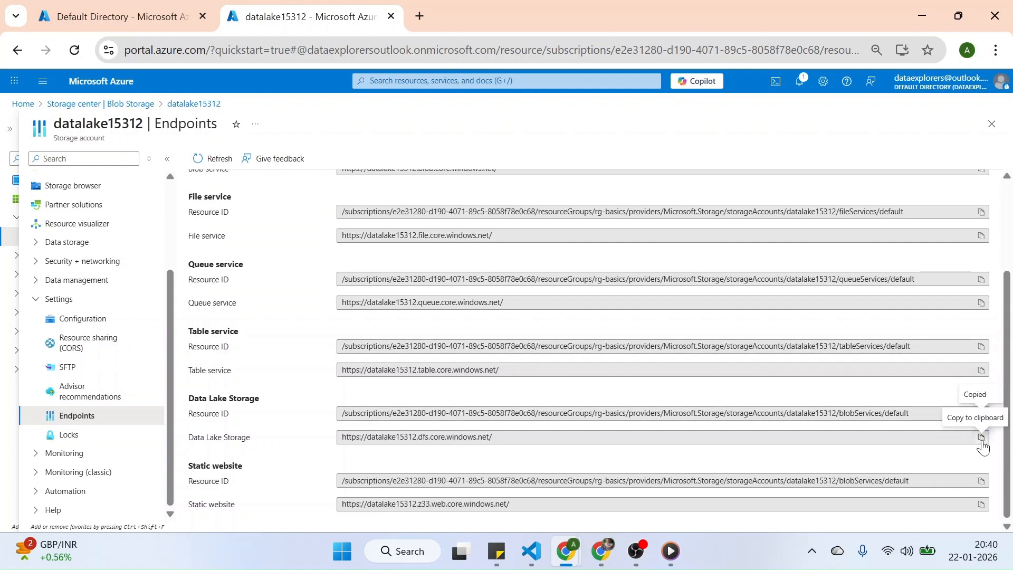
drag(340, 436, 495, 437)
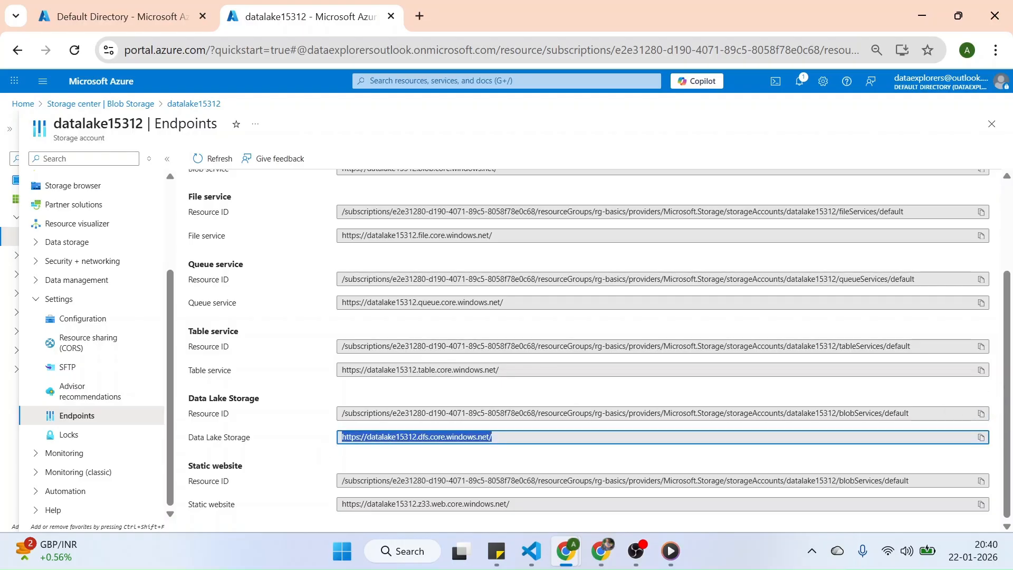
click(981, 438)
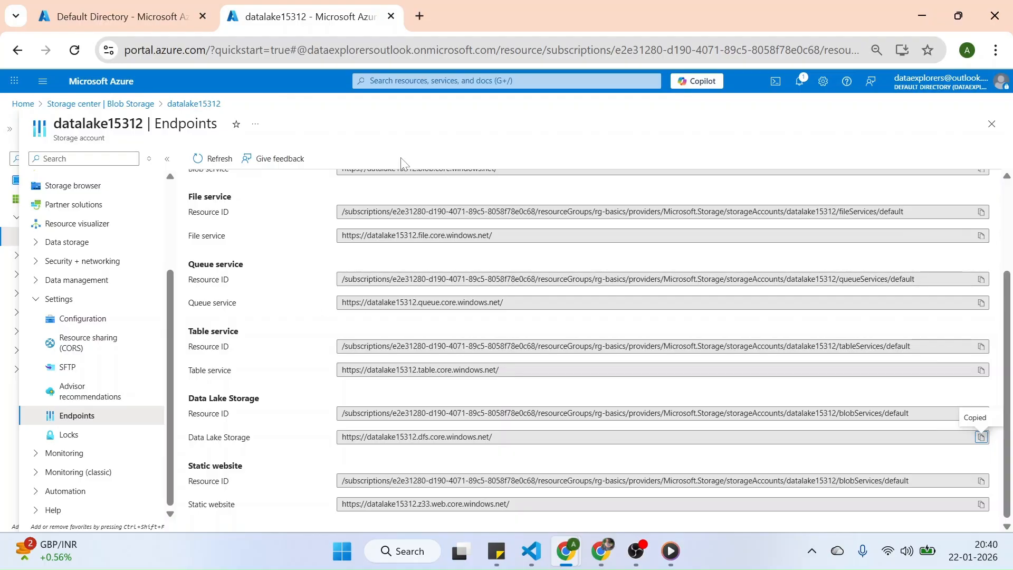
click(600, 553)
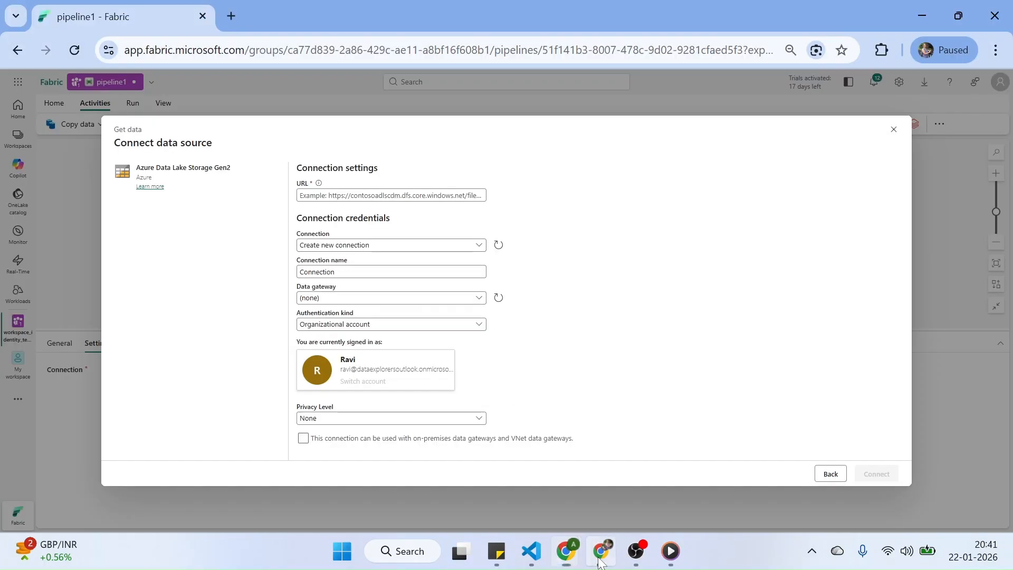
click(393, 195)
key(ctrl+v)
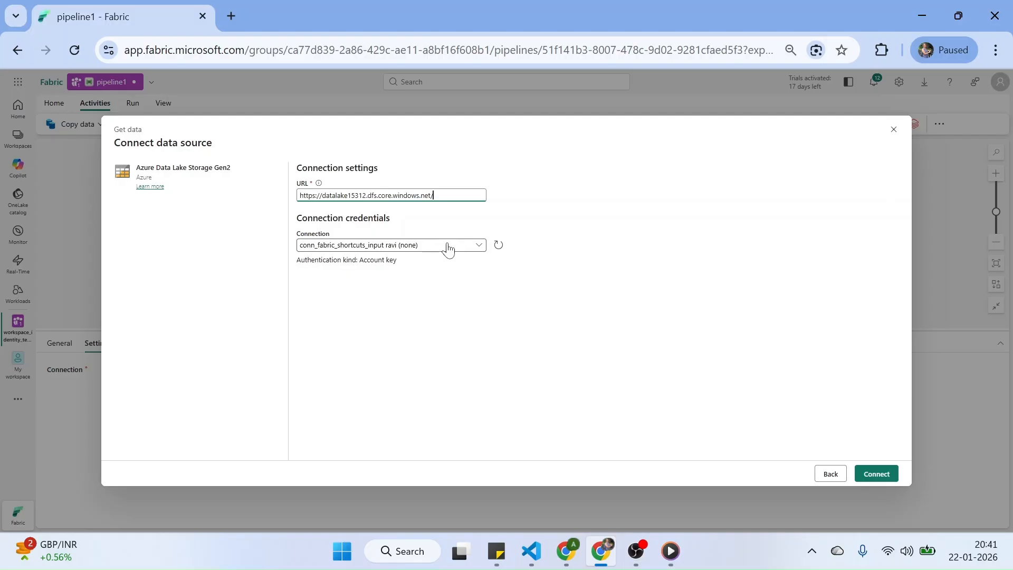
Choose to create a new connection instead of the existing one and name it conn_workspace_testing_001.
click(447, 245)
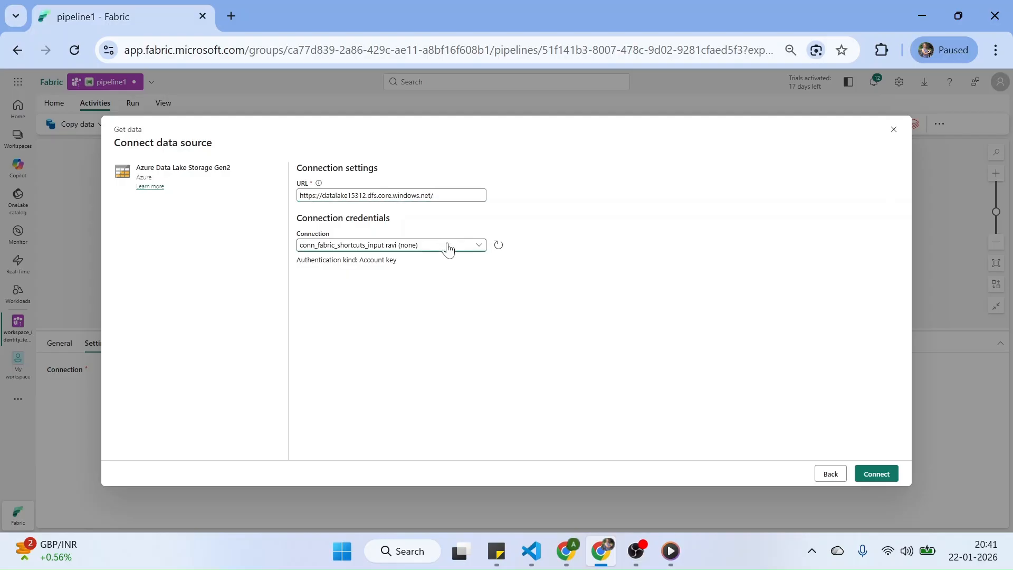
click(354, 301)
click(387, 271)
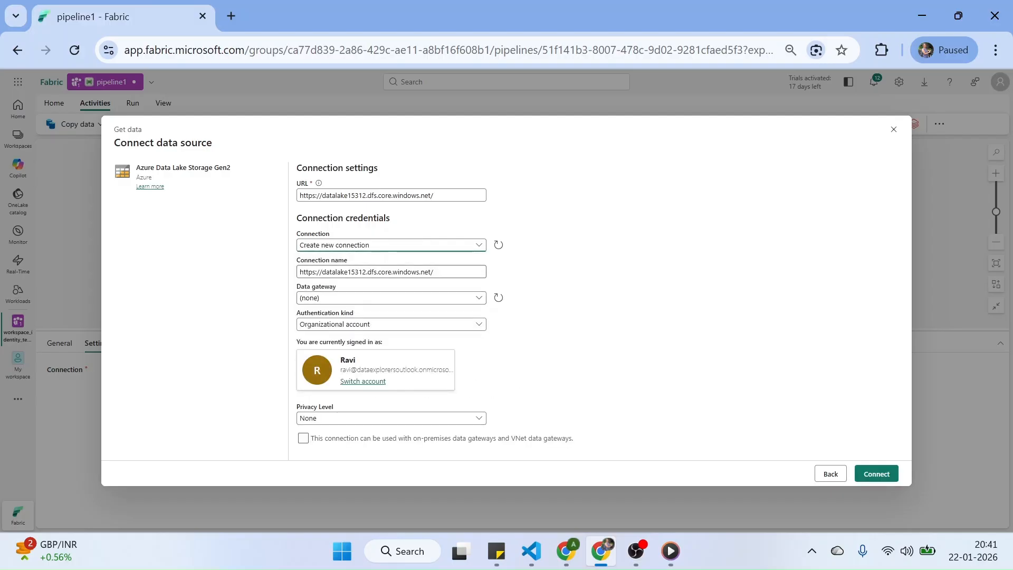
key(ctrl+a)
text(co)
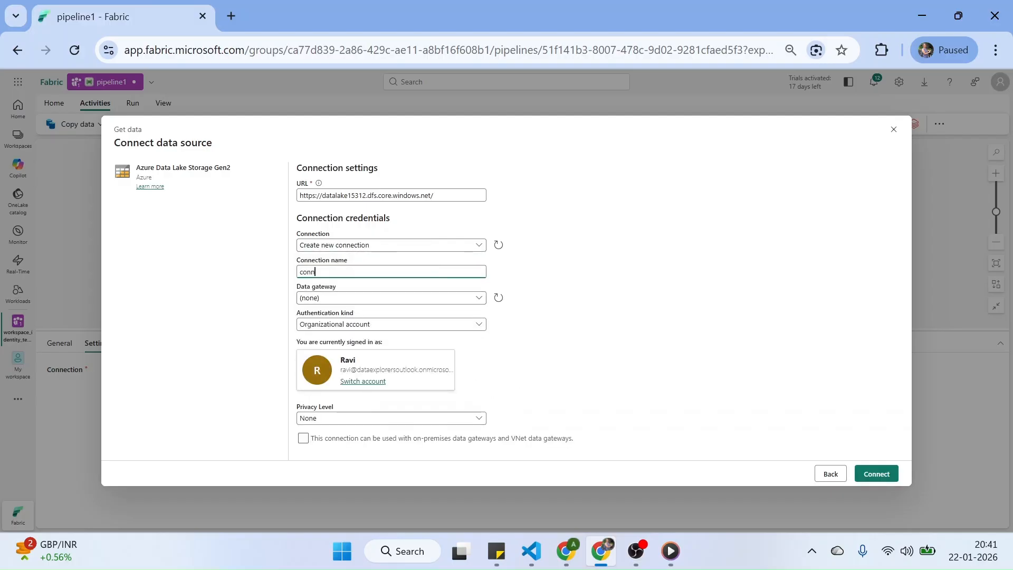
text(nn_workspace_testing_001)
Set the connection's authentication kind to Workspace identity and its privacy level to Organizational.
click(362, 330)
scroll(362, 327, up, 3)
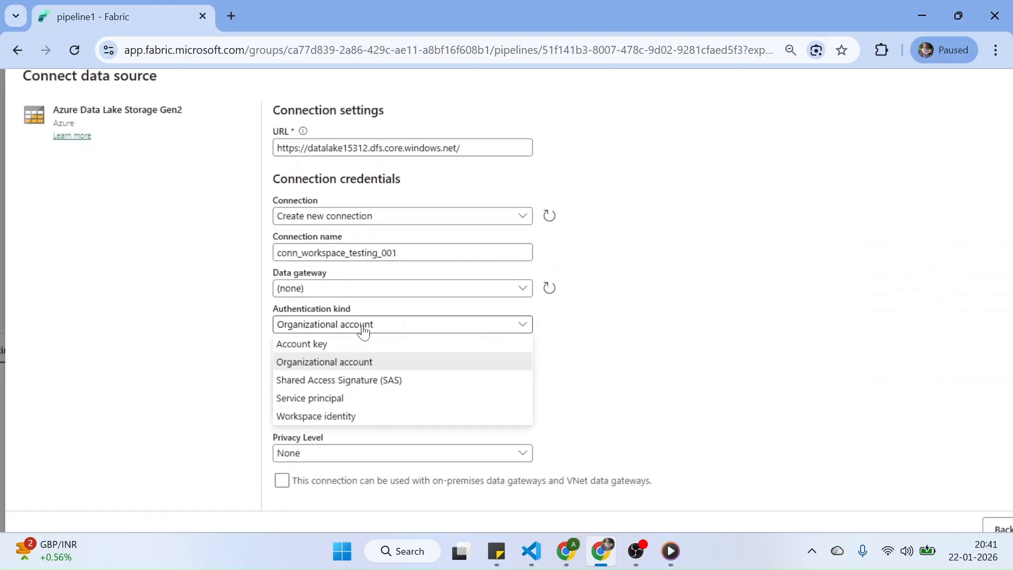
click(309, 417)
scroll(242, 392, down, 3)
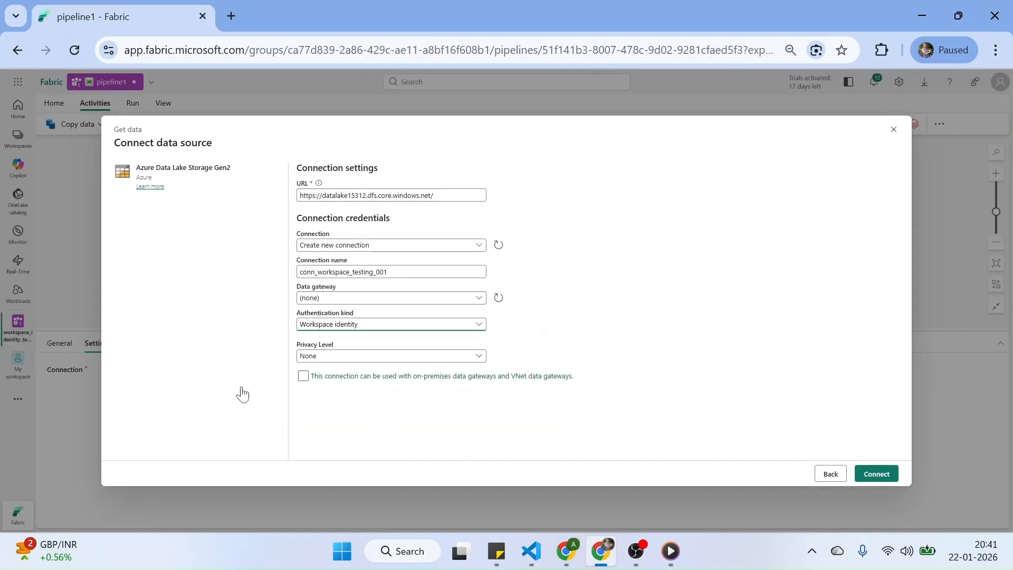
click(465, 357)
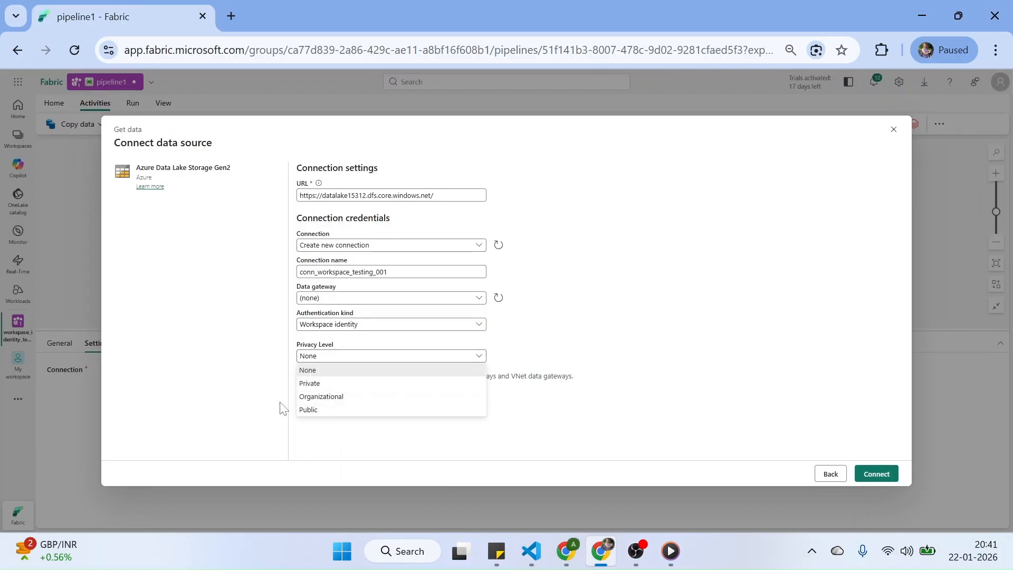
click(327, 401)
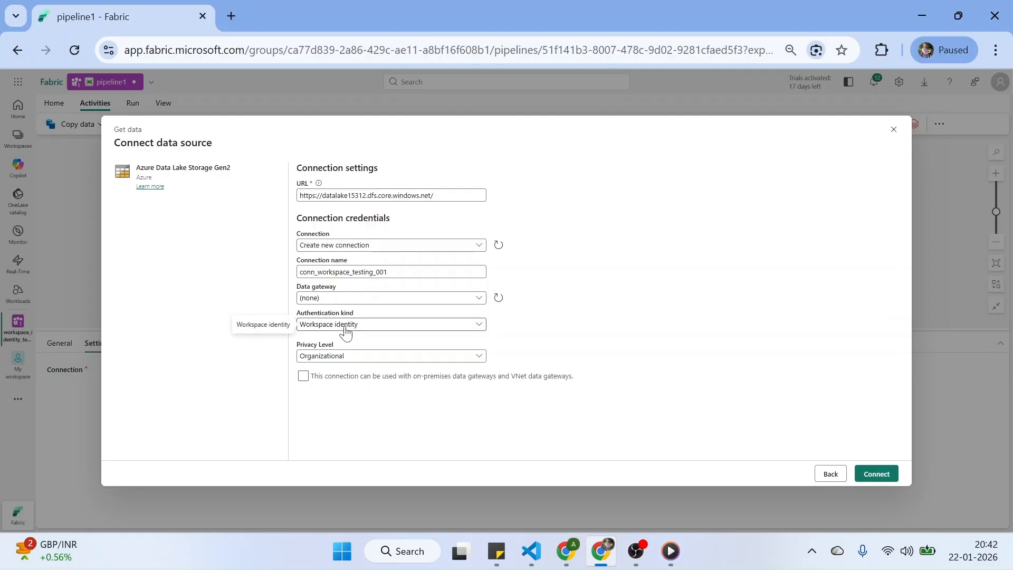
Create the conn_workspace_testing_001 connection and test it from the Get Metadata1 activity.
click(875, 481)
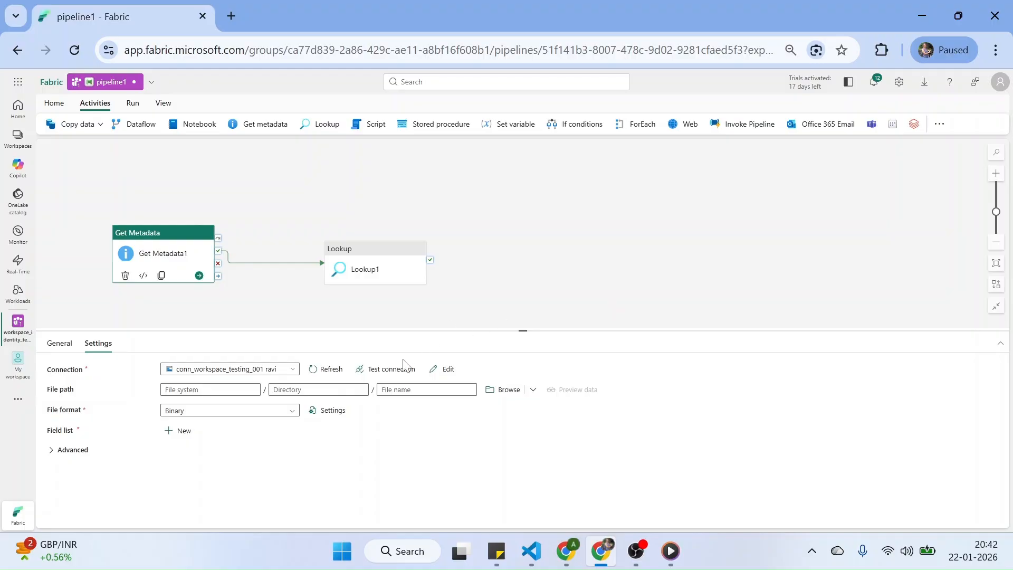
click(386, 369)
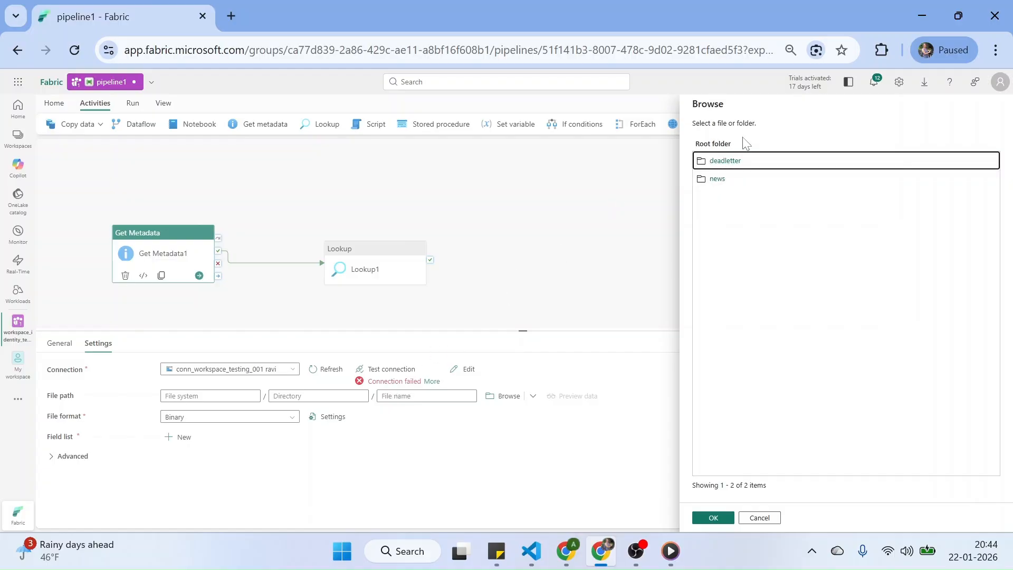
Set the Get Metadata1 file path to taxi_zone_lookup.csv in the deadletter folder.
click(729, 161)
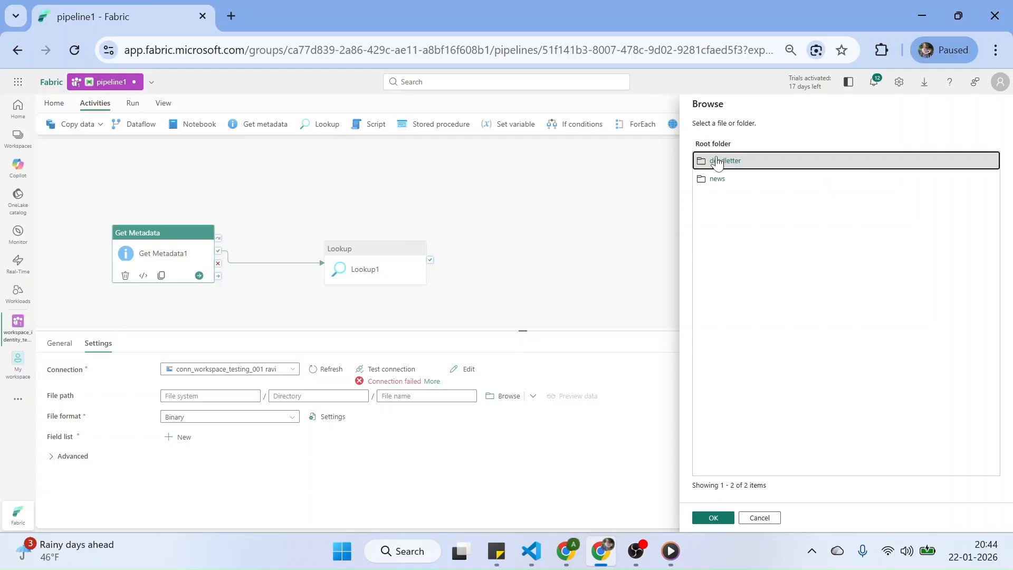
click(725, 162)
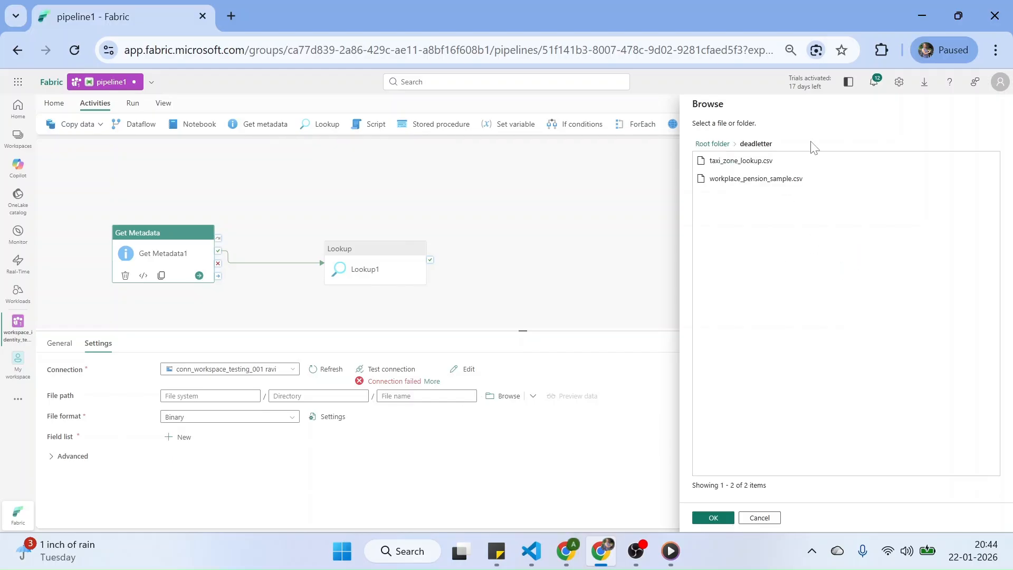
click(736, 165)
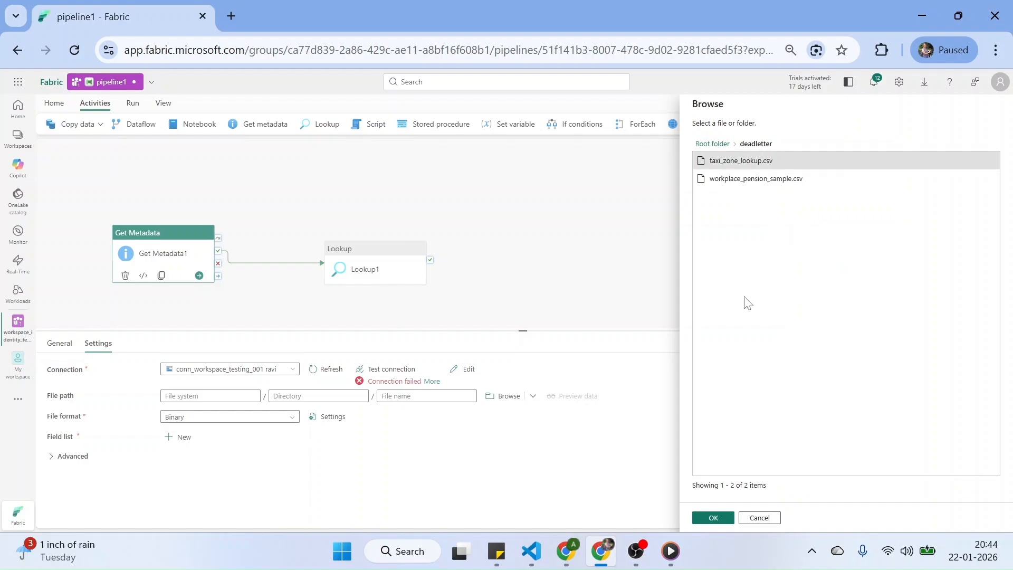
click(713, 517)
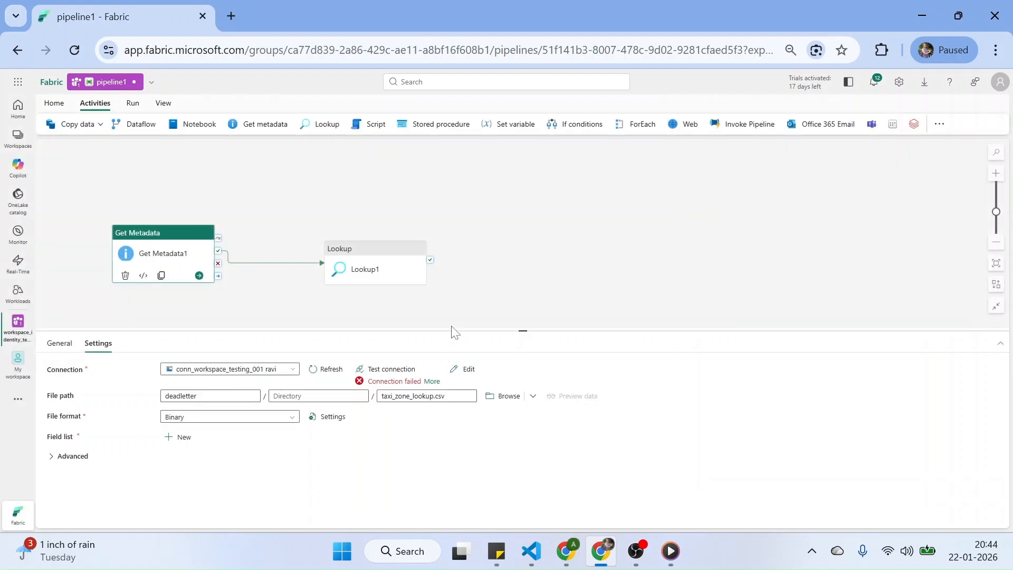
Add Item name and Last modified as arguments in the Get Metadata1 field list.
click(180, 438)
click(316, 473)
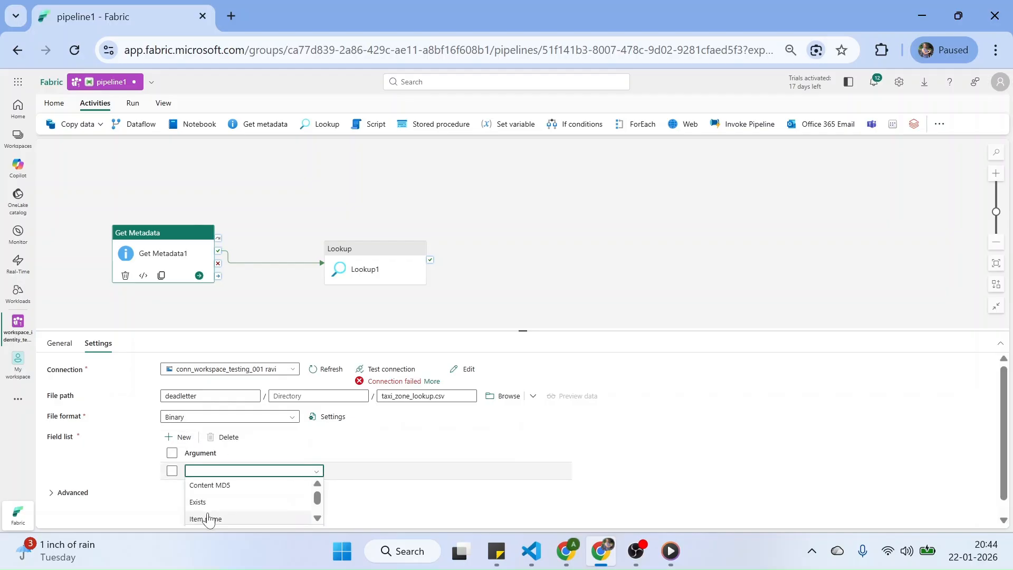
click(205, 520)
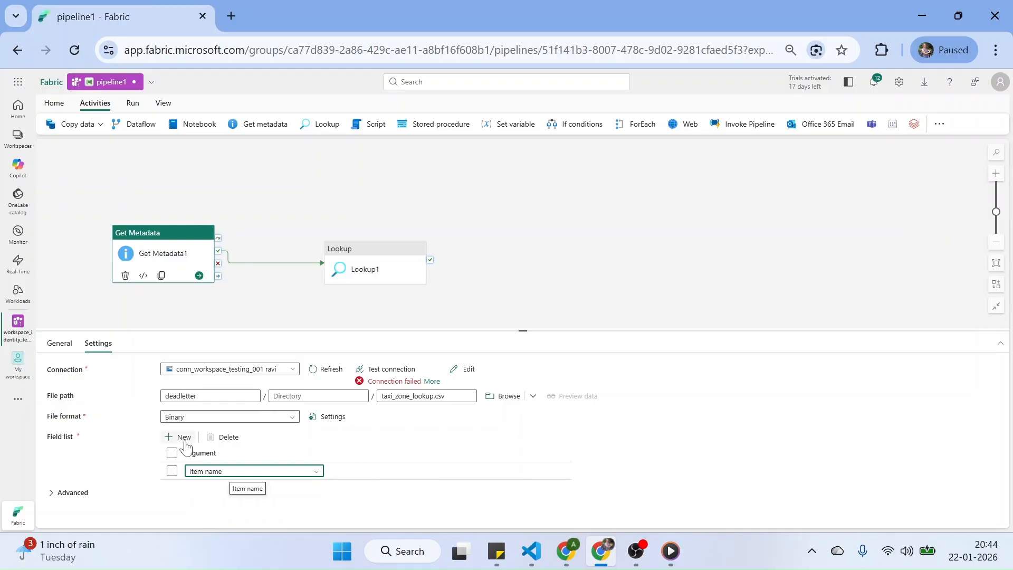
click(184, 440)
click(317, 489)
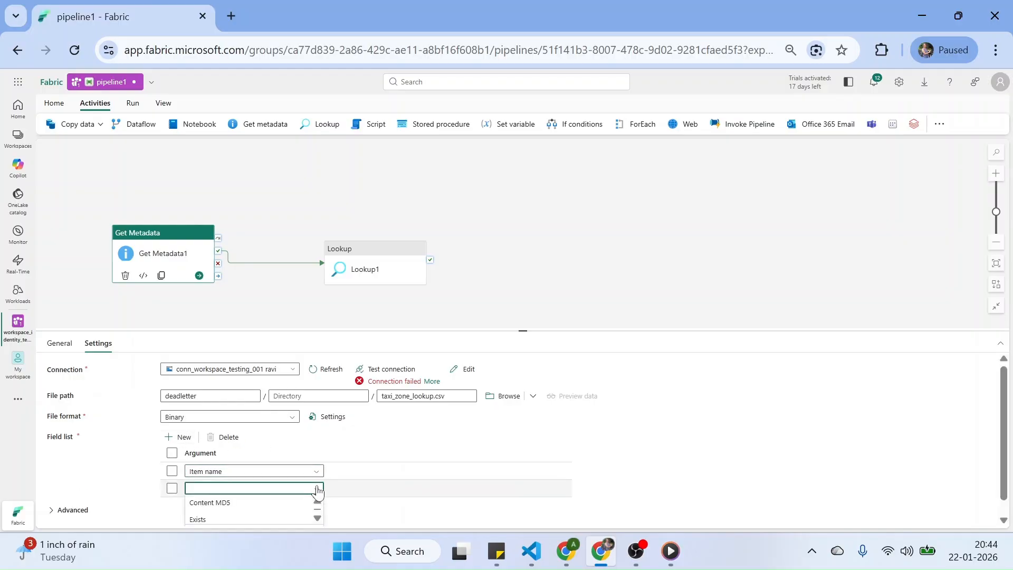
click(317, 517)
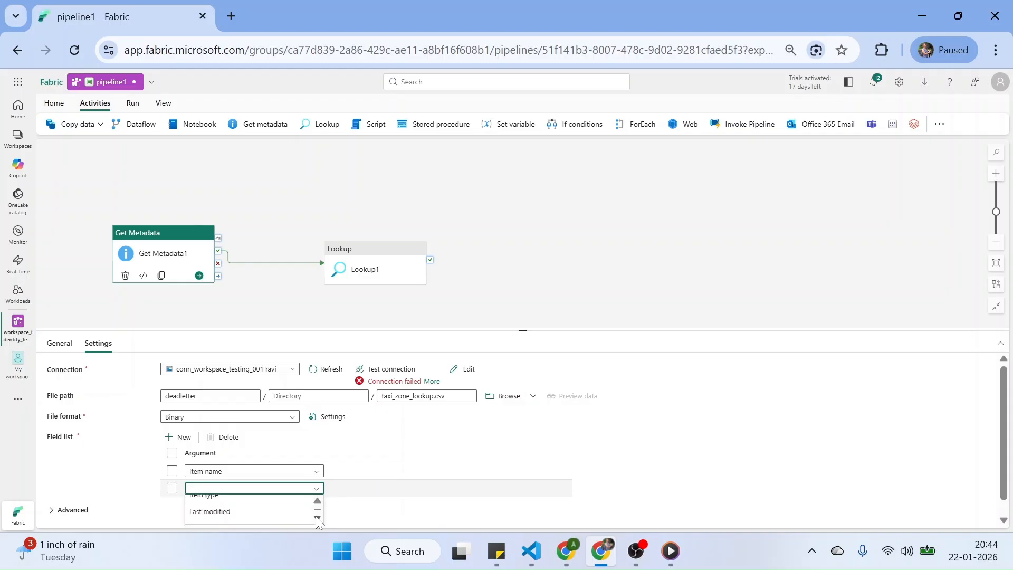
click(235, 508)
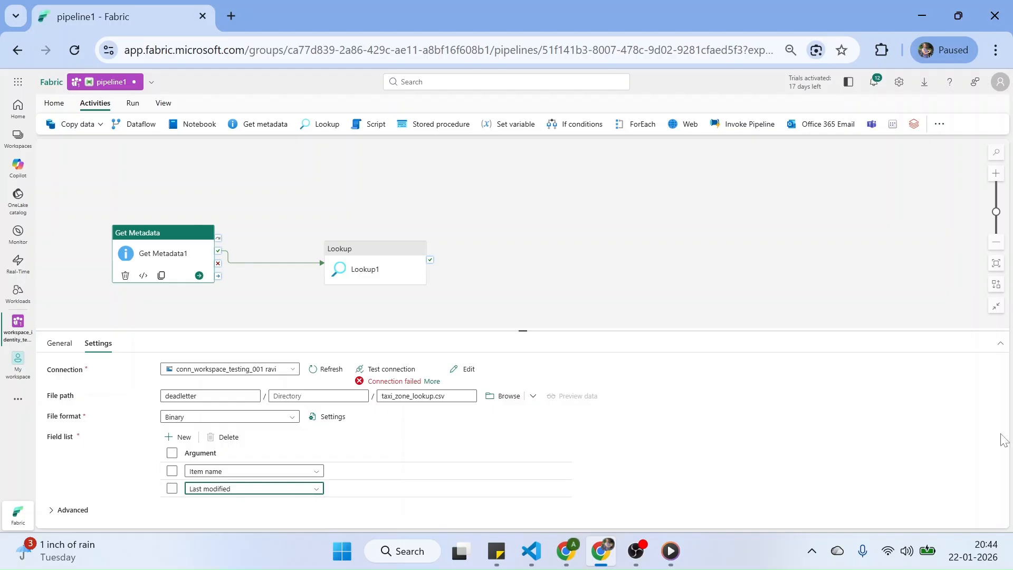
drag(524, 331, 527, 293)
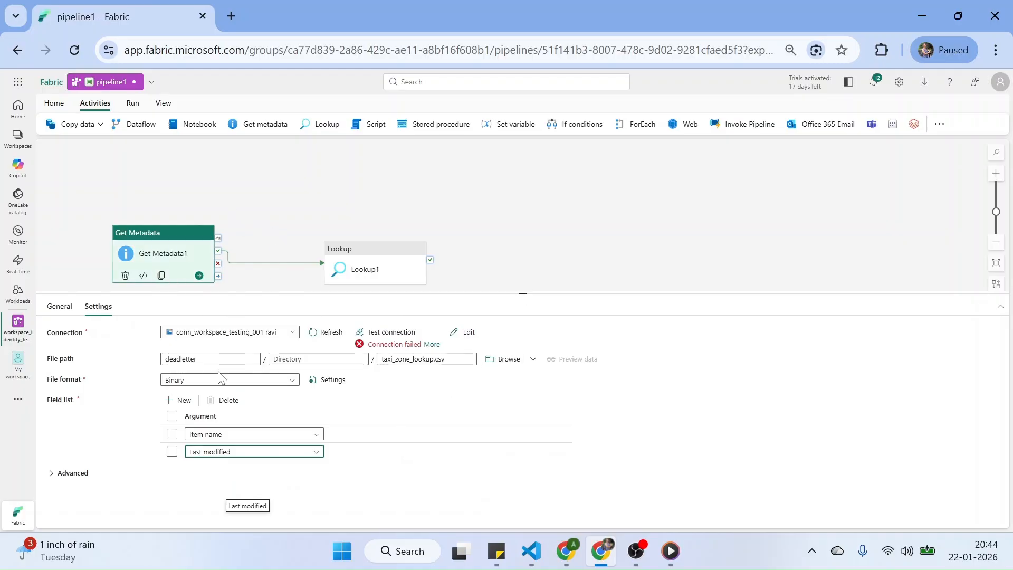
Assign the conn_workspace_testing_001 connection to the Lookup1 activity.
click(375, 270)
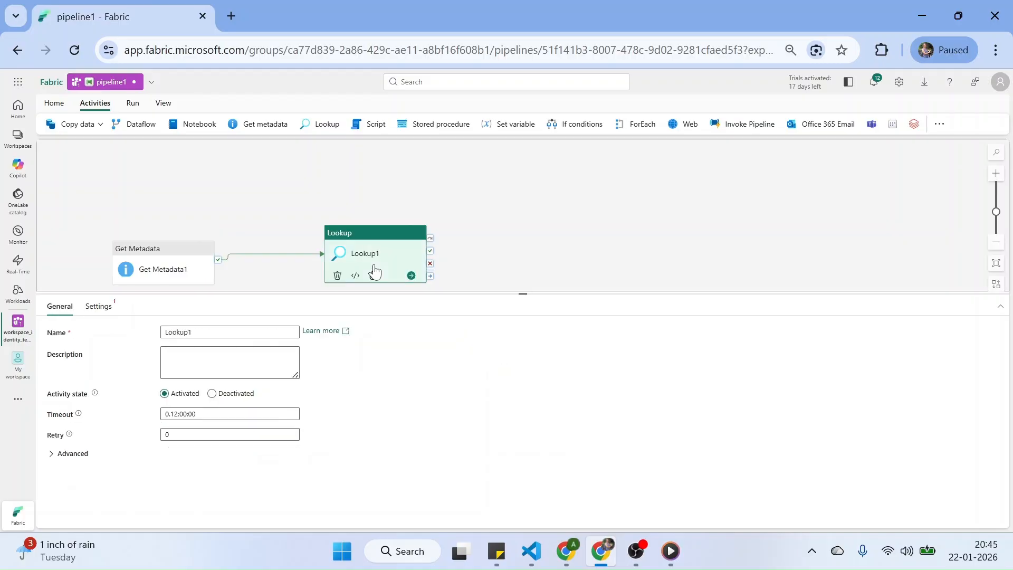
click(105, 315)
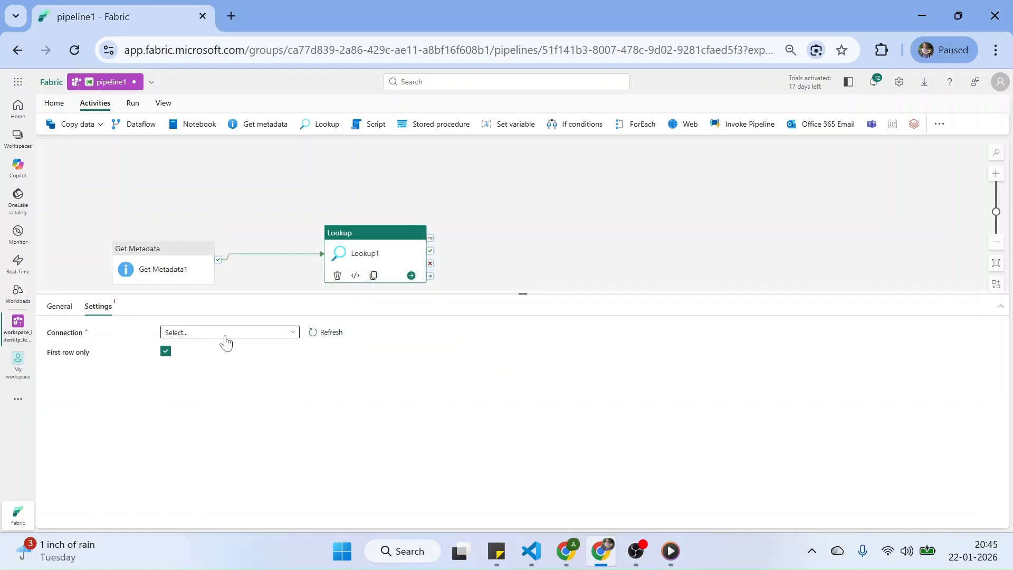
click(225, 336)
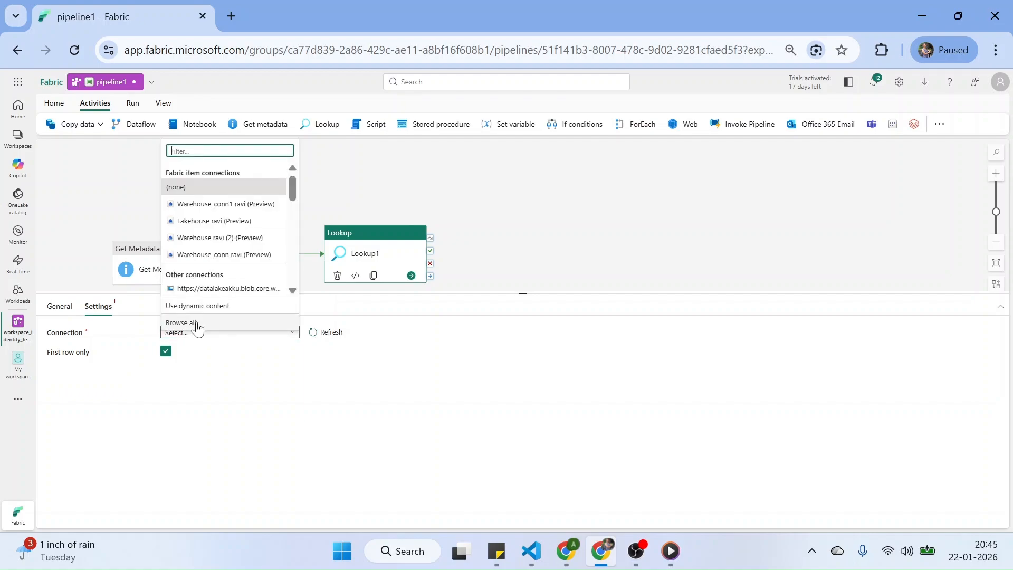
click(292, 186)
drag(292, 185, 296, 300)
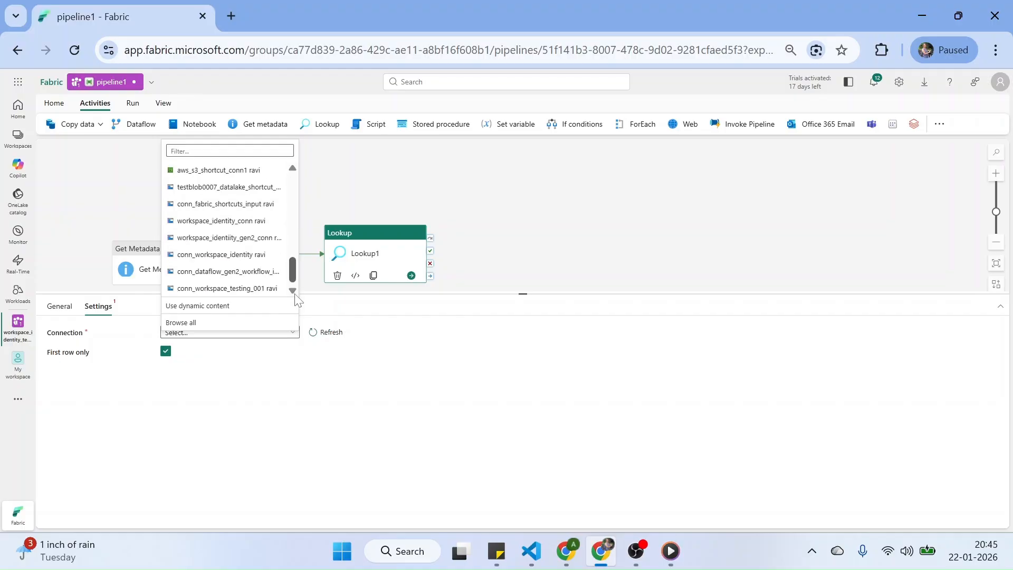
click(226, 289)
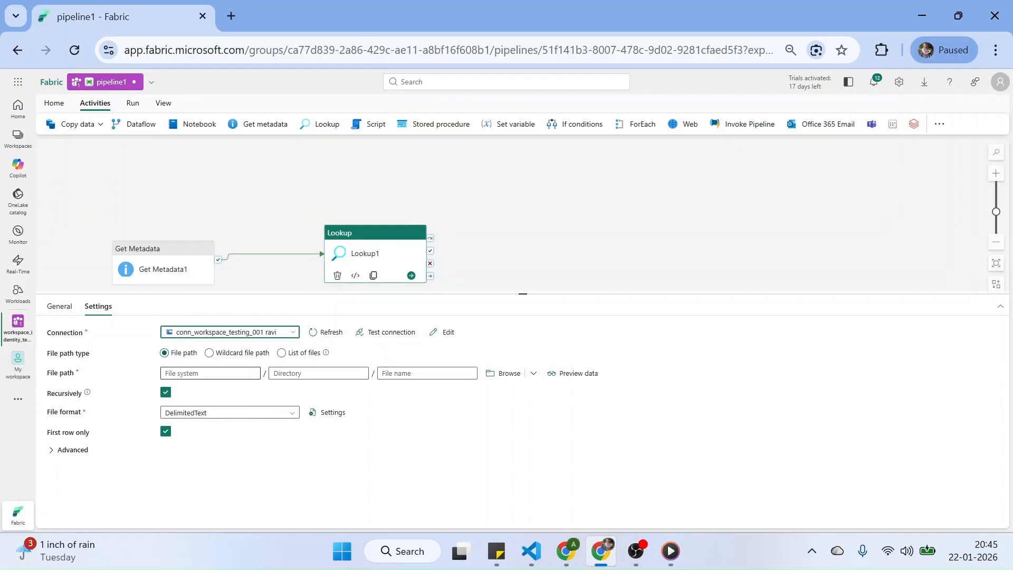
Browse the storage from Lookup1 and set its file path to the deadletter folder.
click(501, 375)
click(749, 161)
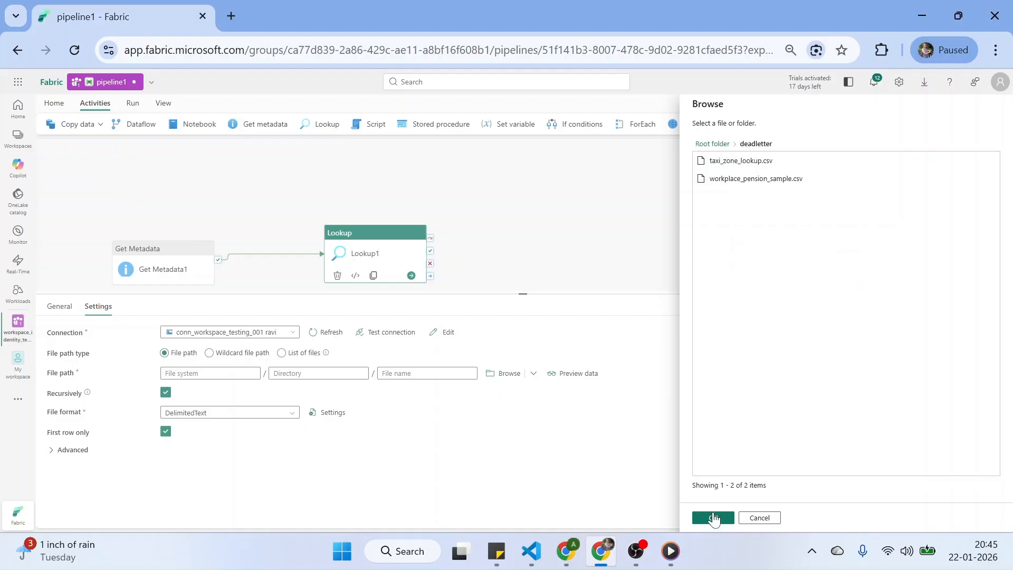
click(712, 518)
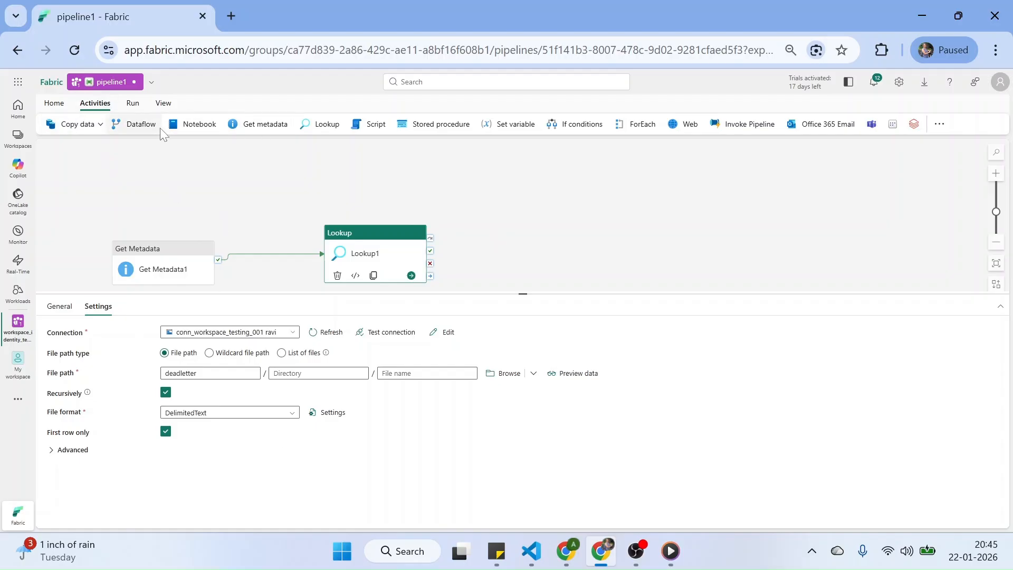
Validate pipeline1 and save it.
click(55, 104)
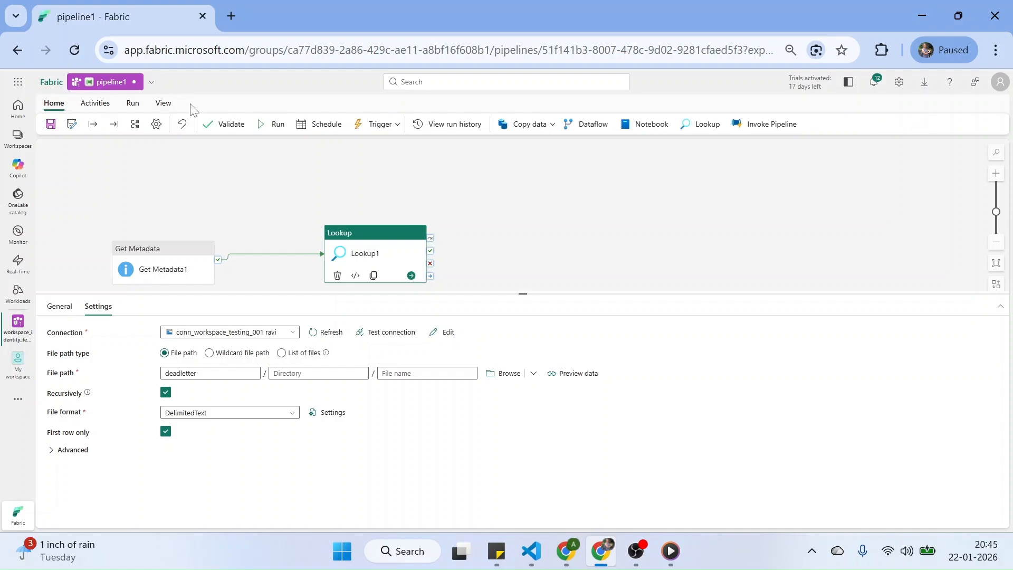
click(223, 129)
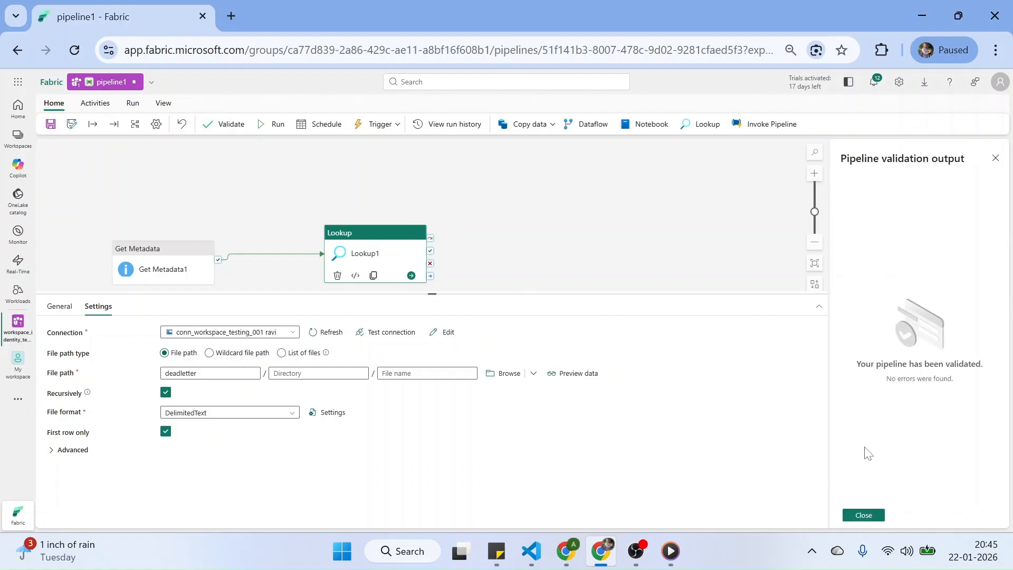
click(864, 514)
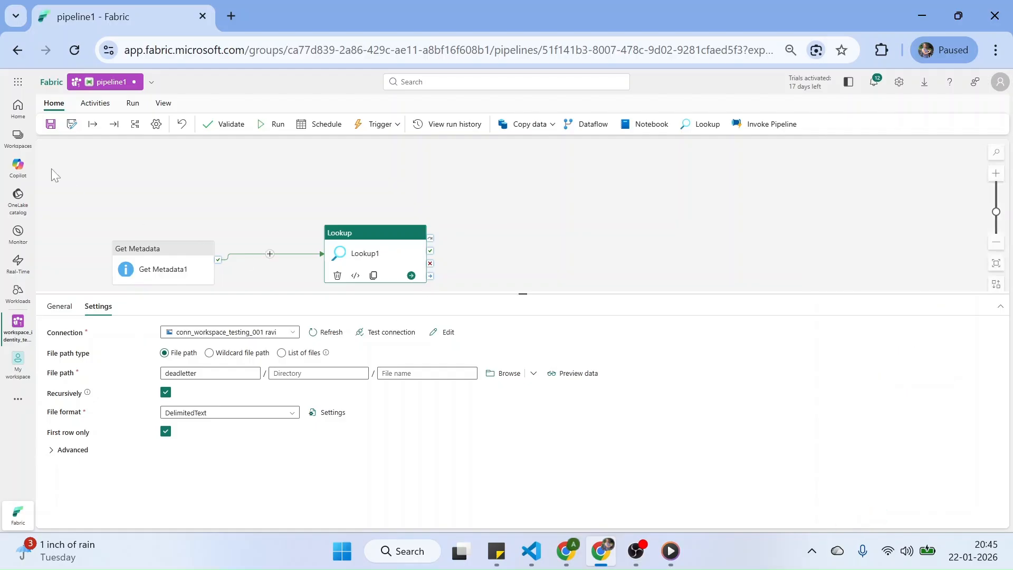
click(51, 124)
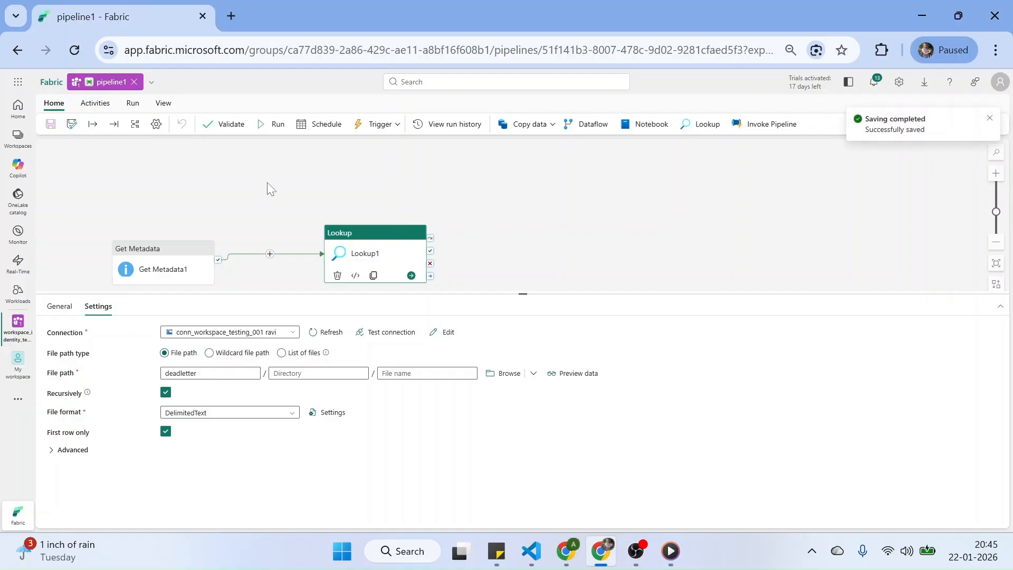
Run pipeline1 and view the run output of the Get Metadata1 activity.
click(276, 124)
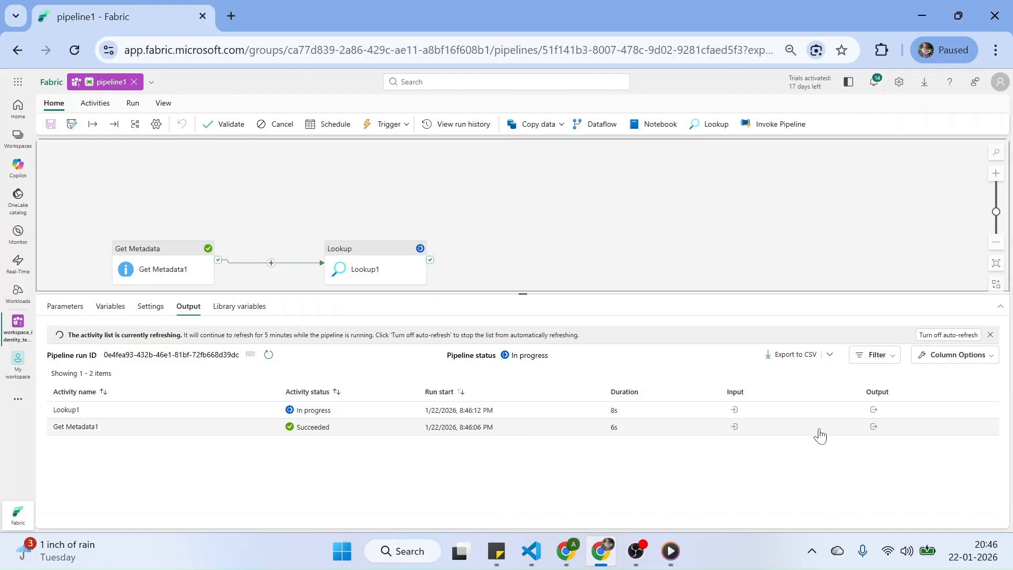
click(874, 427)
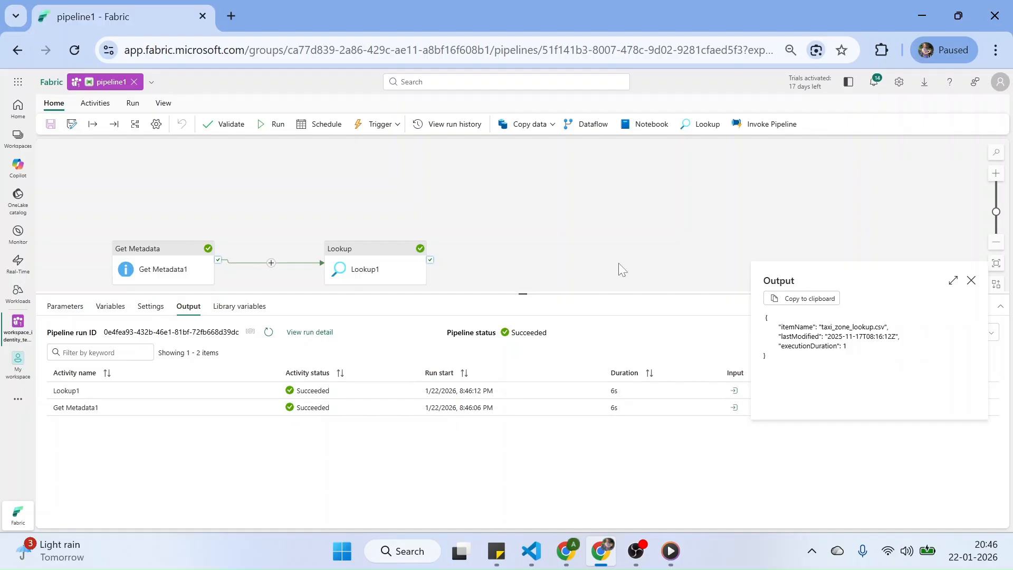
click(371, 251)
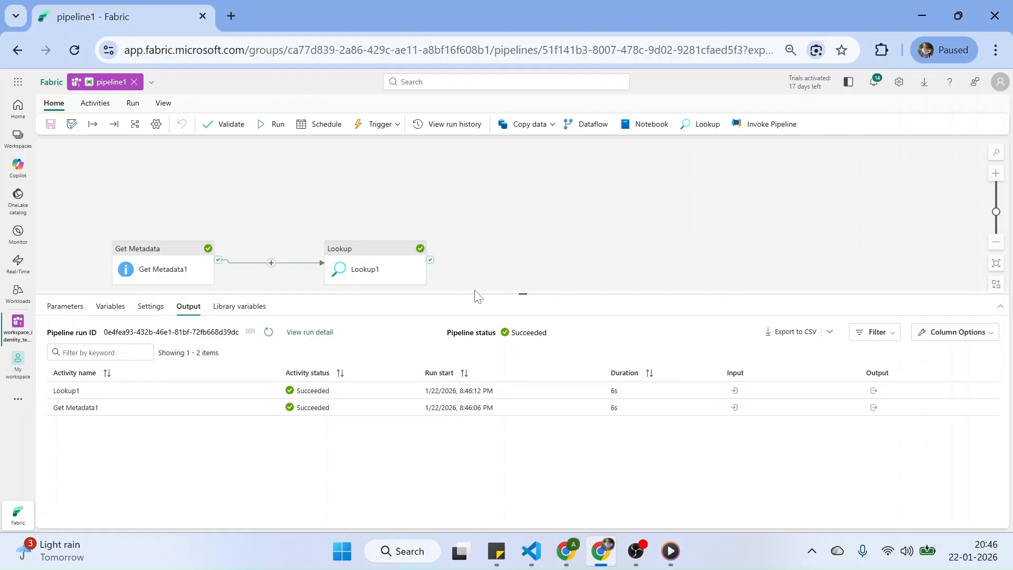
Review the Lookup1 activity's settings and examine its output from the pipeline run.
drag(522, 294, 523, 372)
click(384, 271)
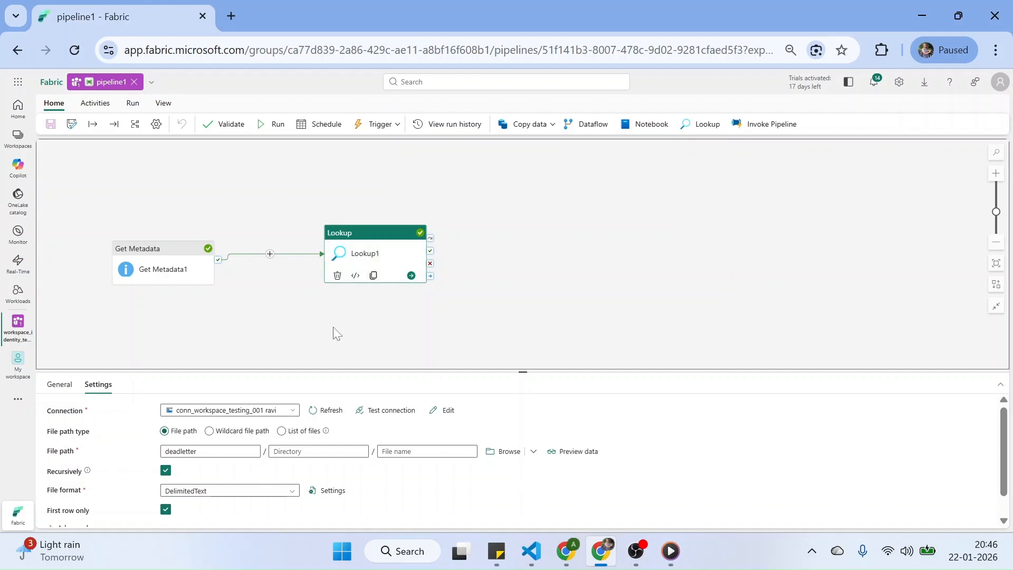
click(295, 300)
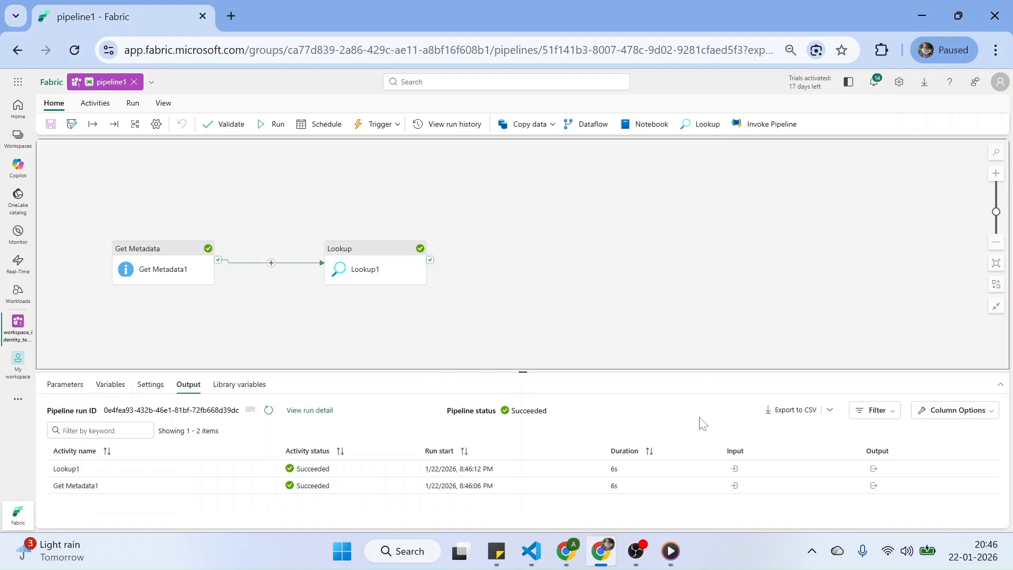
click(873, 469)
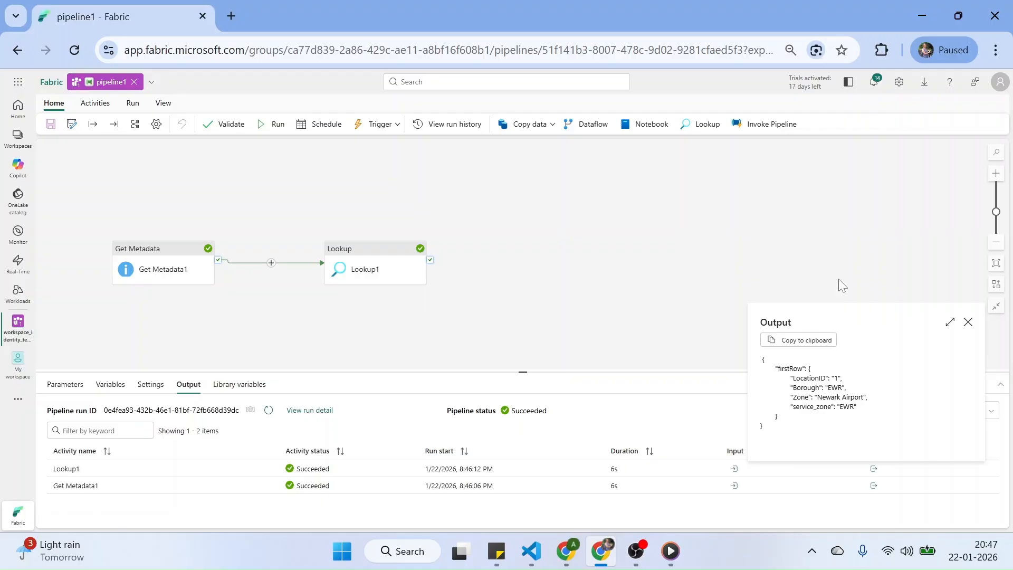
click(967, 323)
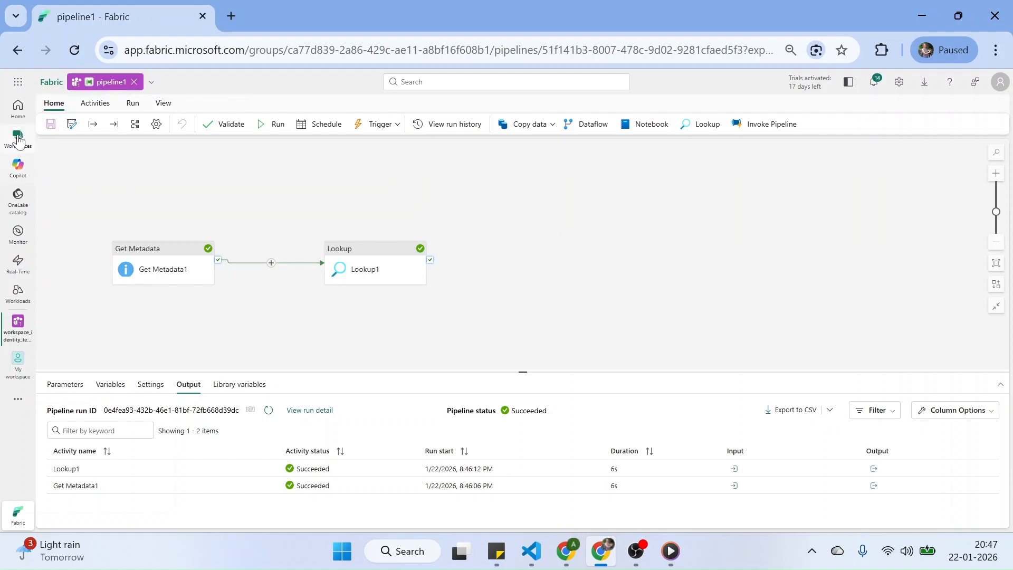
Create a Dataflow Gen2 item named Dataflow 1 in the workspace_identity_testing_modified workspace, with Git integration enabled.
click(18, 327)
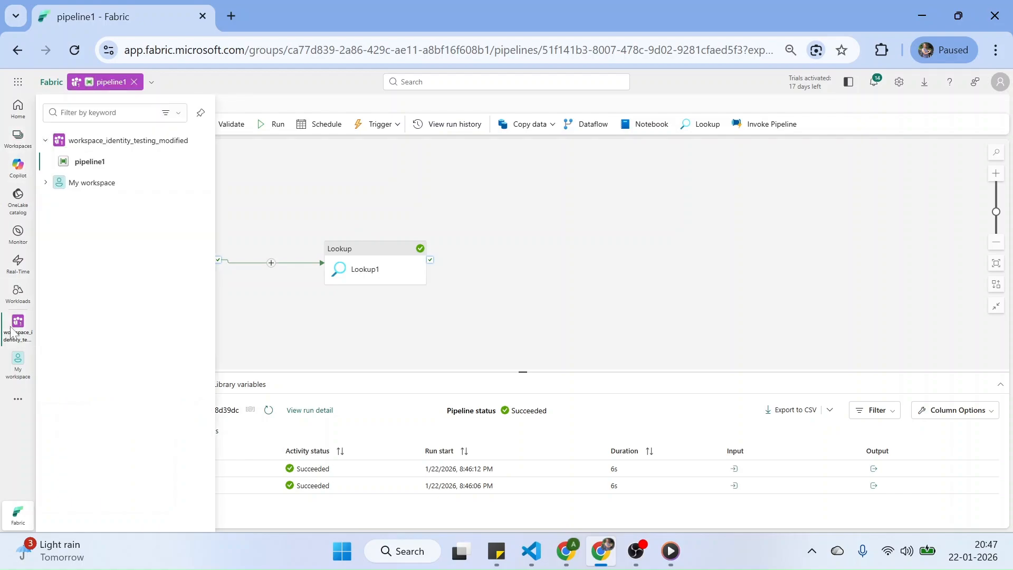
click(91, 148)
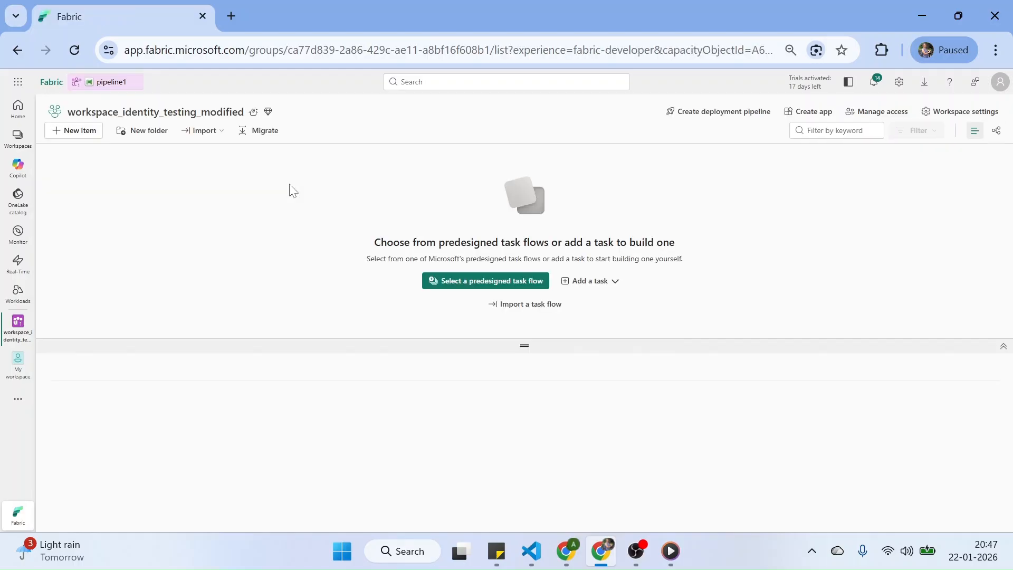
click(86, 135)
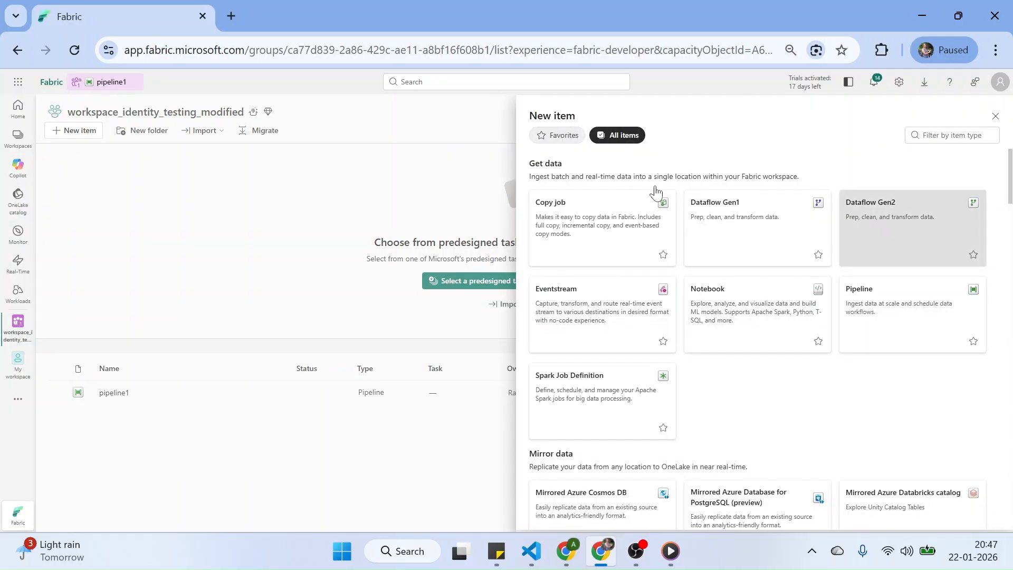
click(869, 221)
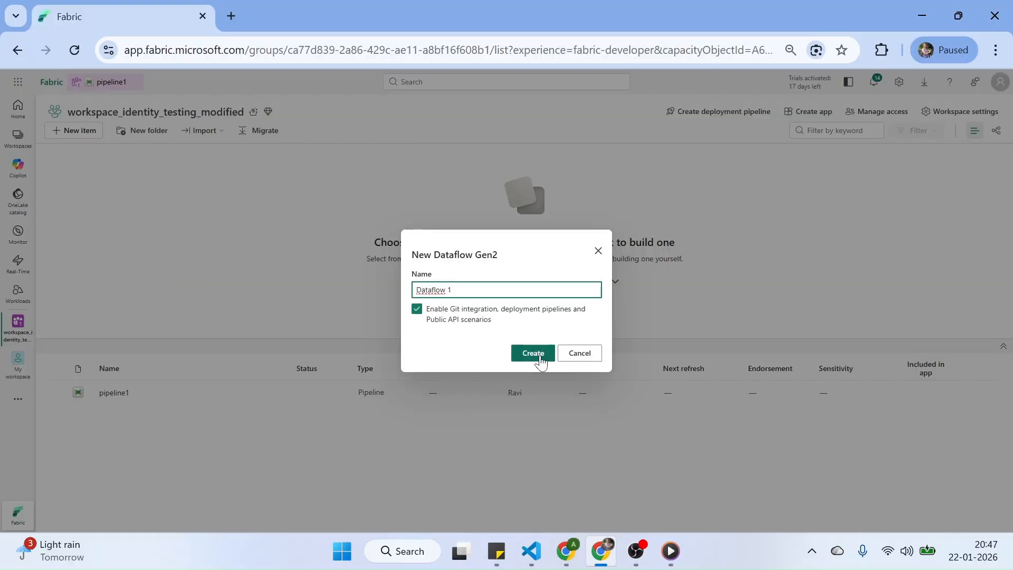
click(540, 357)
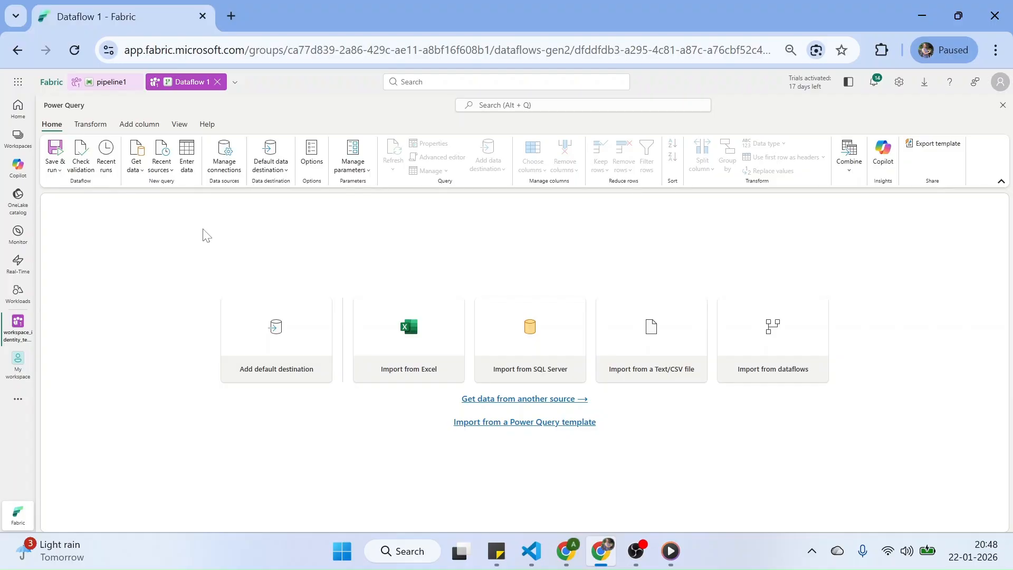
Find the Azure Blobs connector by searching the data sources for blob, and open its connection settings.
click(142, 178)
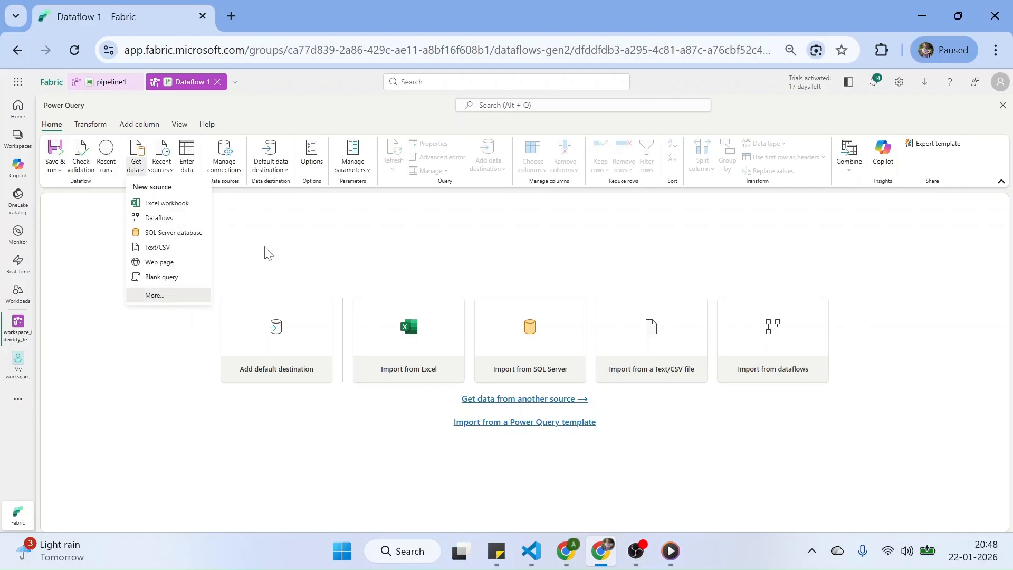
click(154, 295)
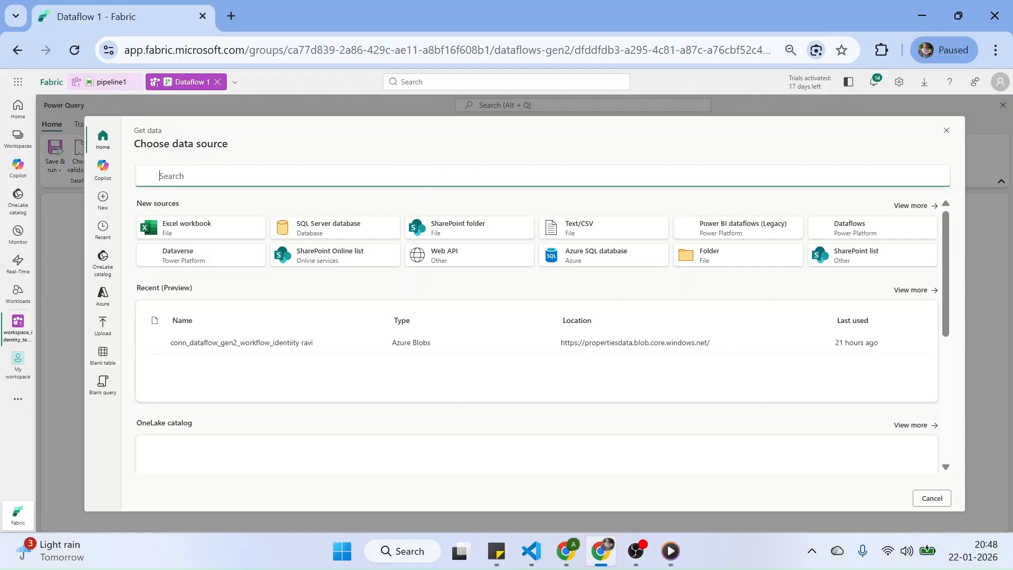
text(blob)
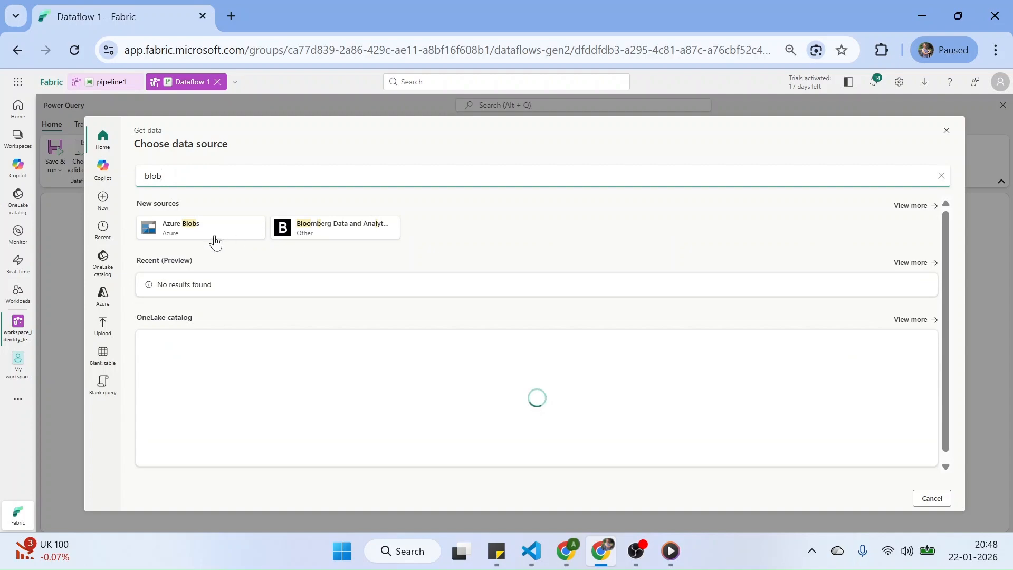
click(216, 238)
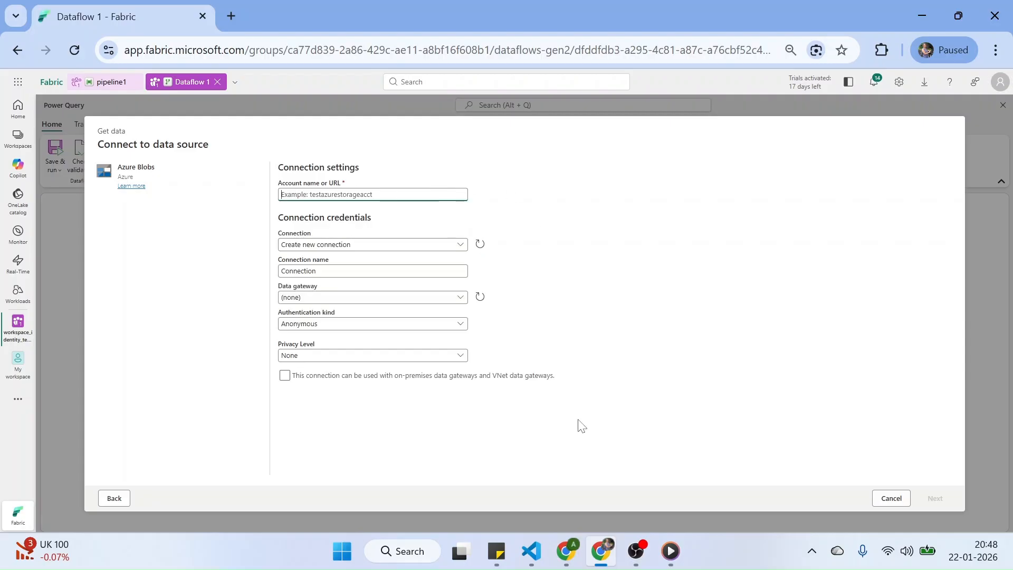
Switch to the Azure portal and open the access control page of the propertiesdata storage account.
mouse_move(564, 558)
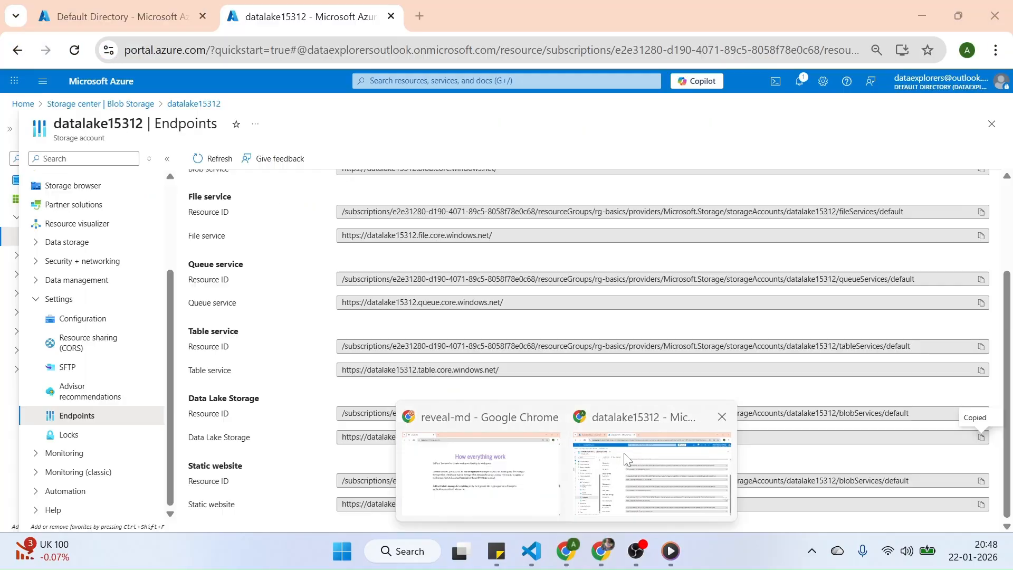
click(627, 459)
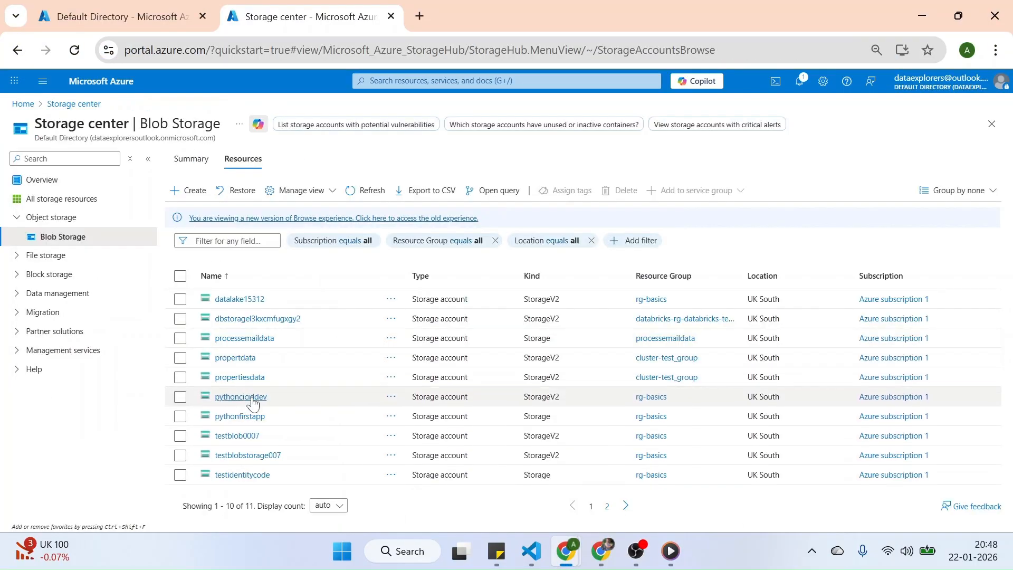
click(239, 378)
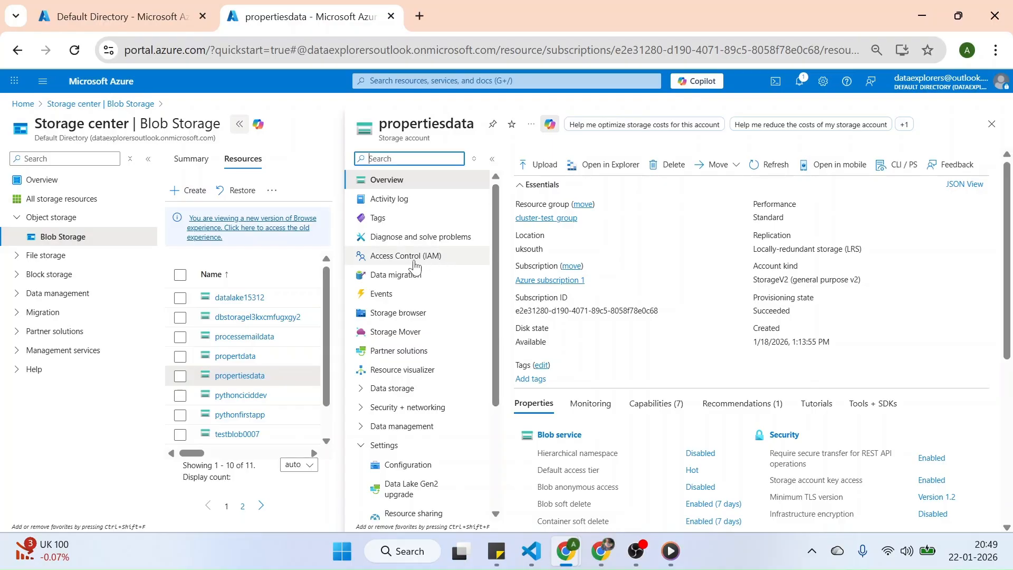
click(406, 255)
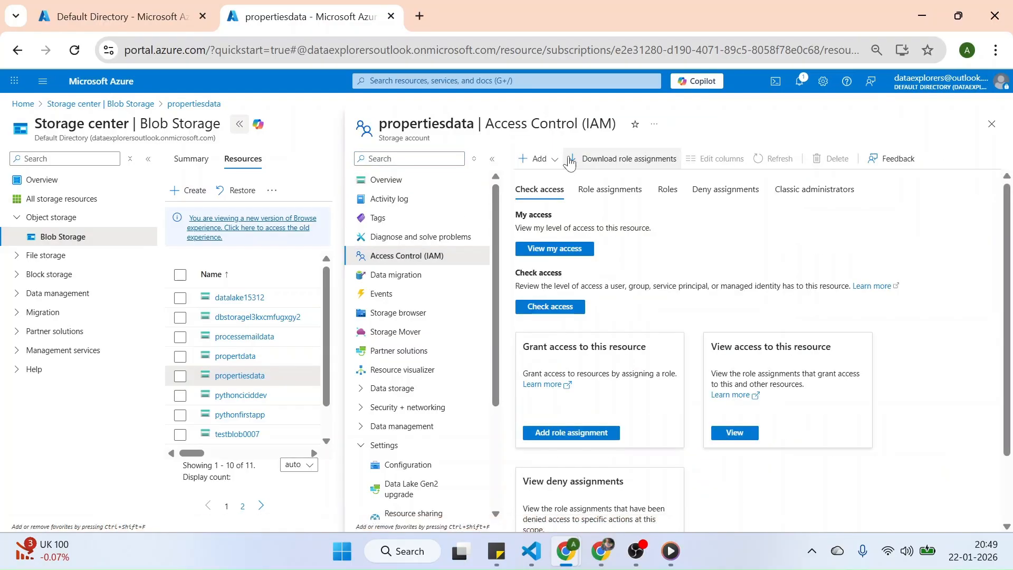
Start a new role assignment on propertiesdata and choose the Storage Blob Data Reader role.
click(537, 158)
click(554, 178)
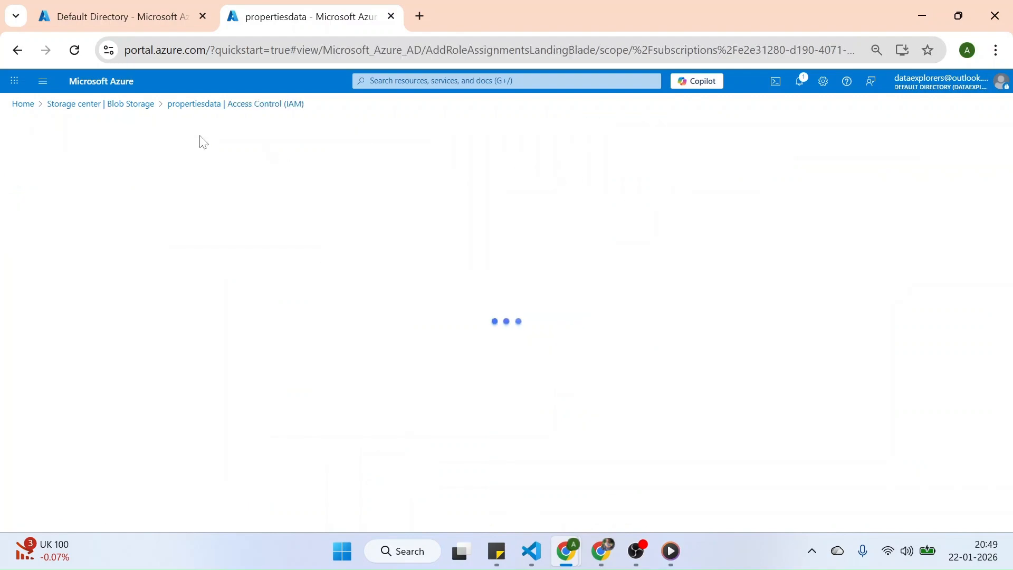
click(105, 285)
text(blob)
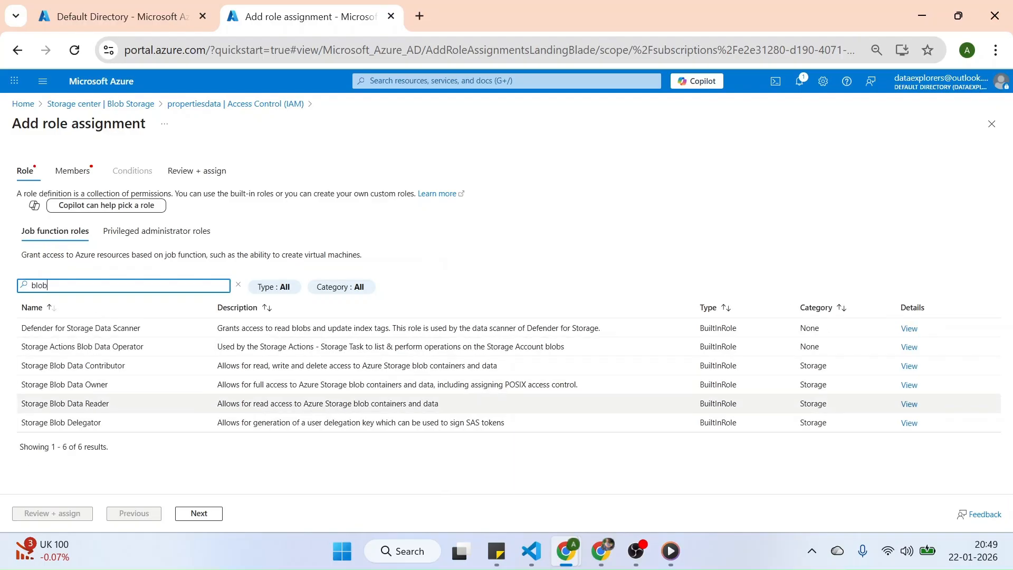
click(63, 403)
click(198, 514)
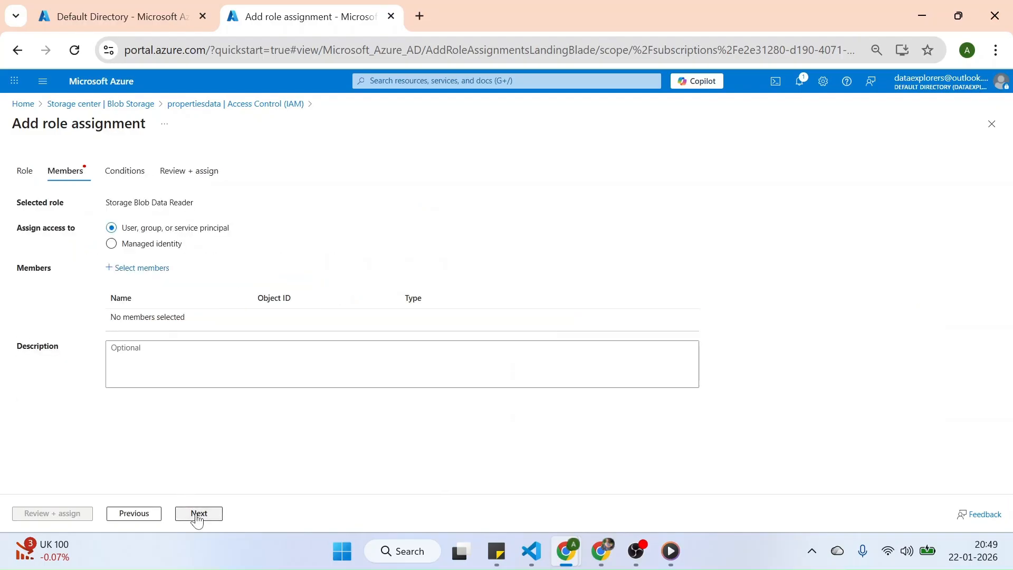
Select workspace_identity_testing_modified as the member, review the assignment and assign the role.
click(138, 267)
click(849, 169)
click(692, 510)
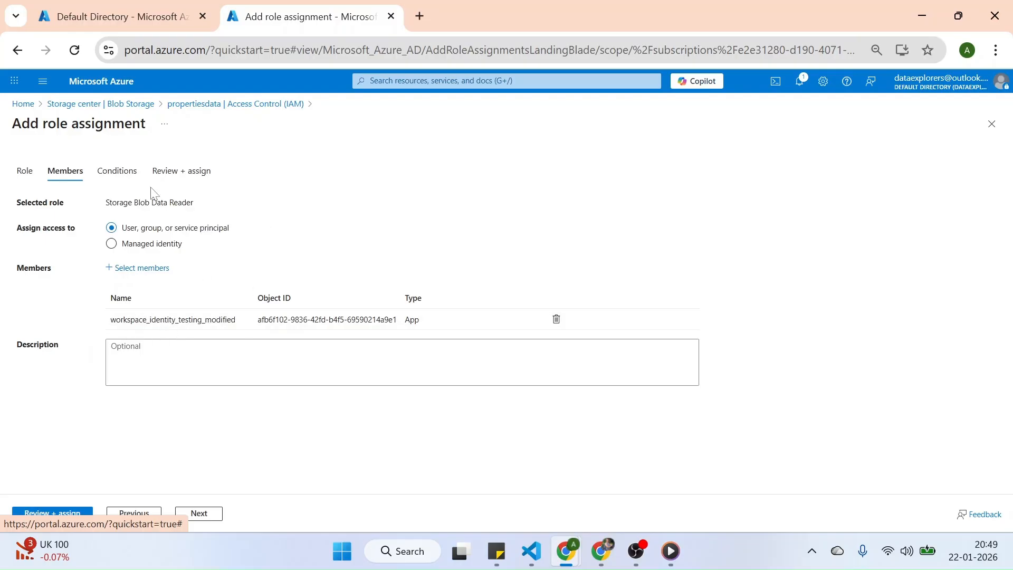
click(129, 176)
click(182, 174)
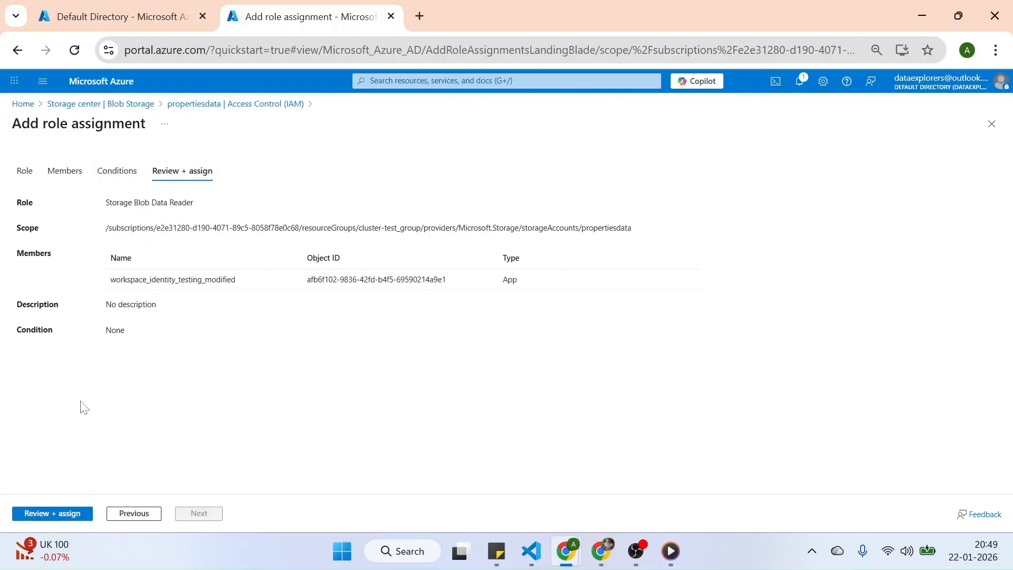
click(51, 513)
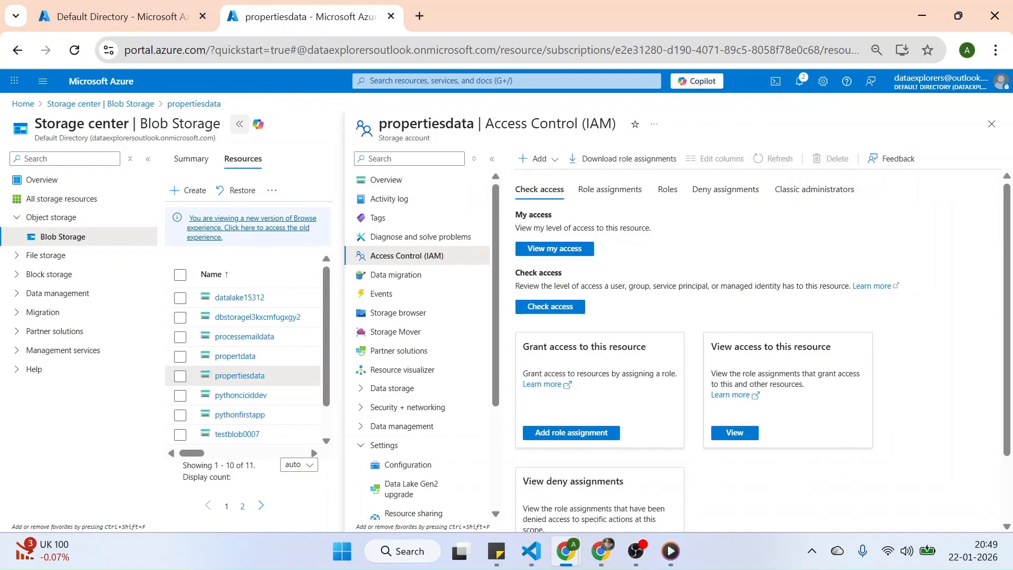
Copy the storage account name propertiesdata into the account name of the Fabric dataflow's Azure Blobs connection.
drag(474, 124, 378, 124)
key(ctrl+c)
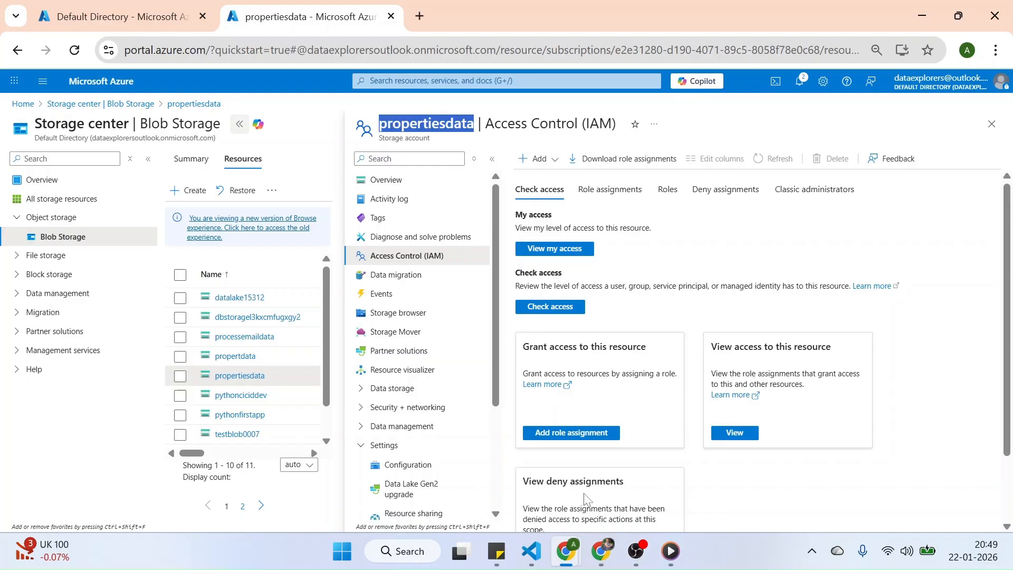
click(600, 558)
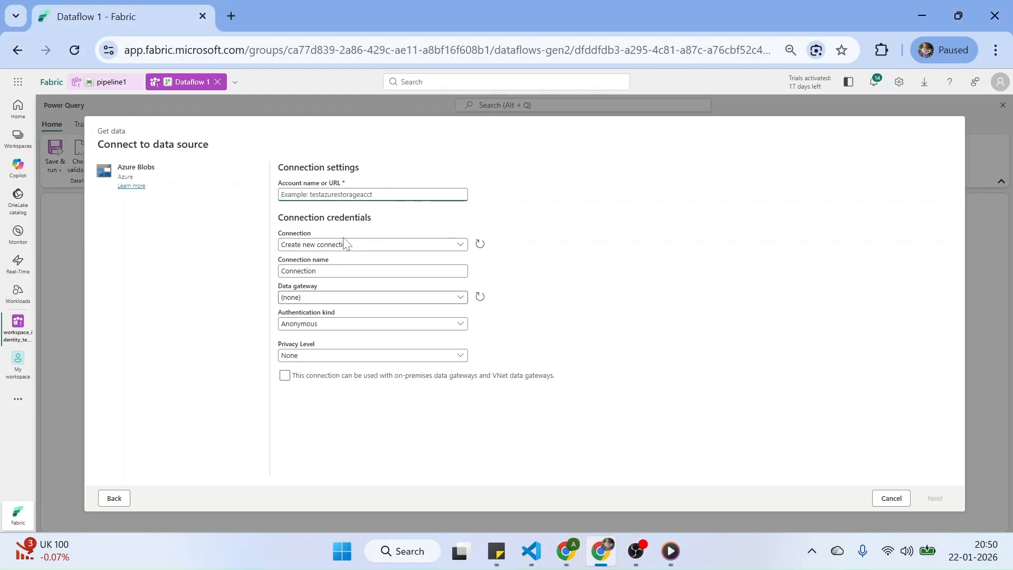
key(ctrl+v)
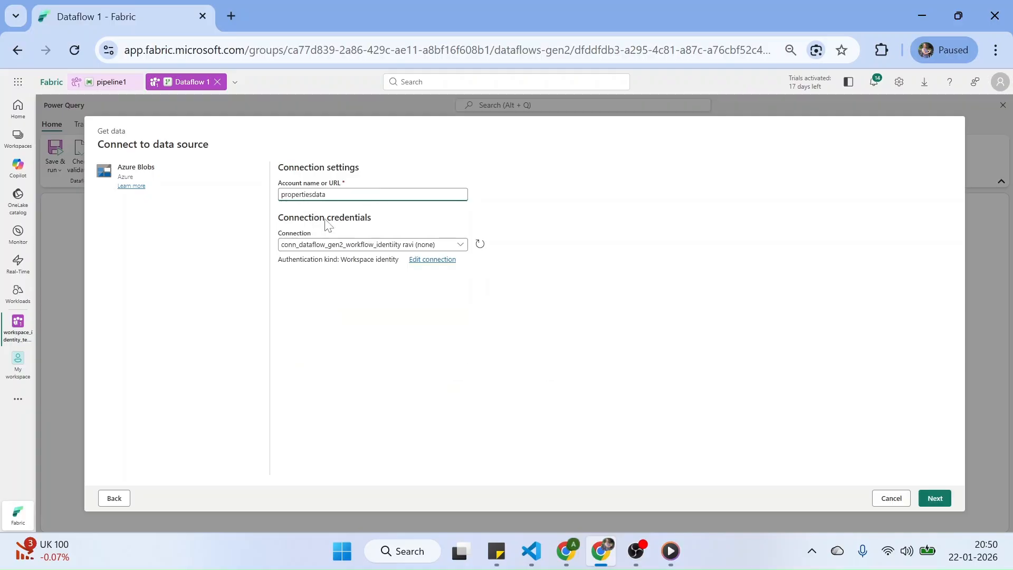
Create a new connection to propertiesdata with Workspace identity authentication and the Organizational privacy level.
click(459, 246)
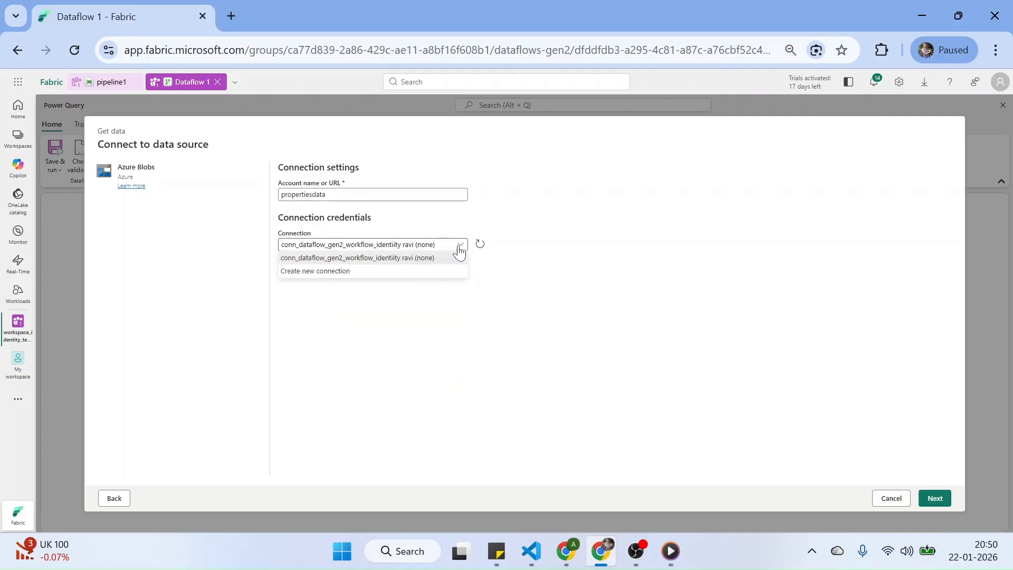
click(349, 273)
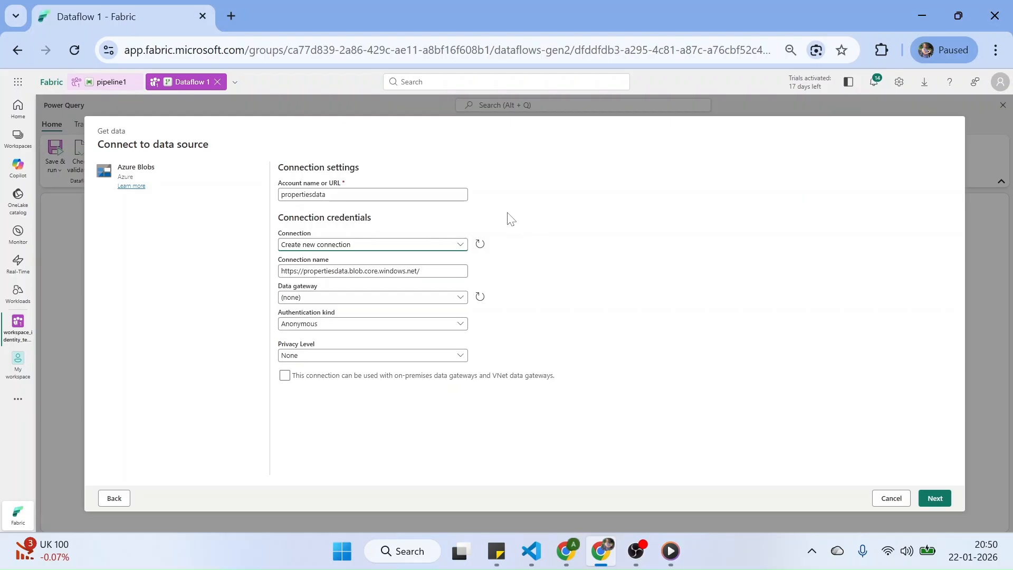
click(317, 324)
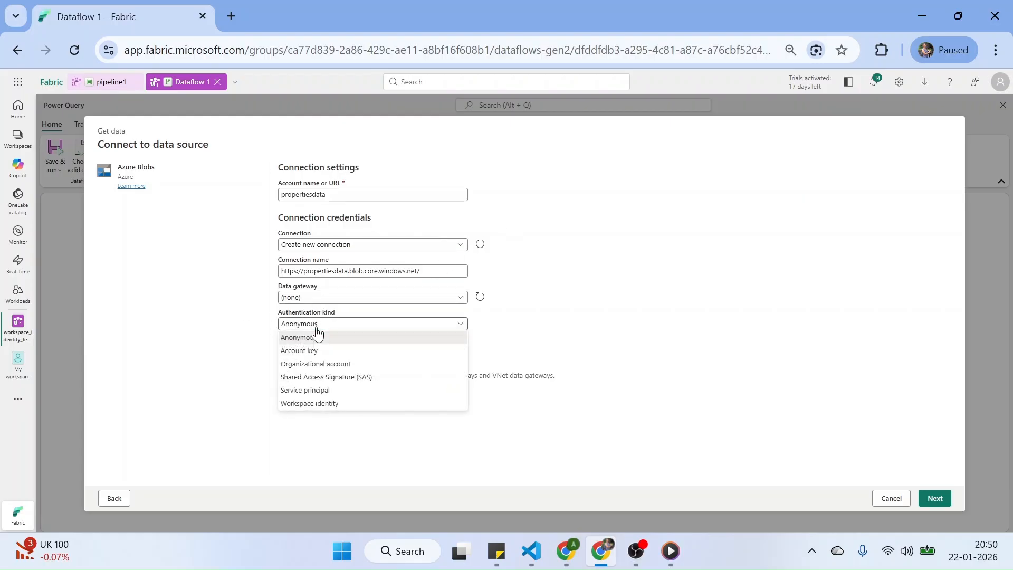
click(312, 405)
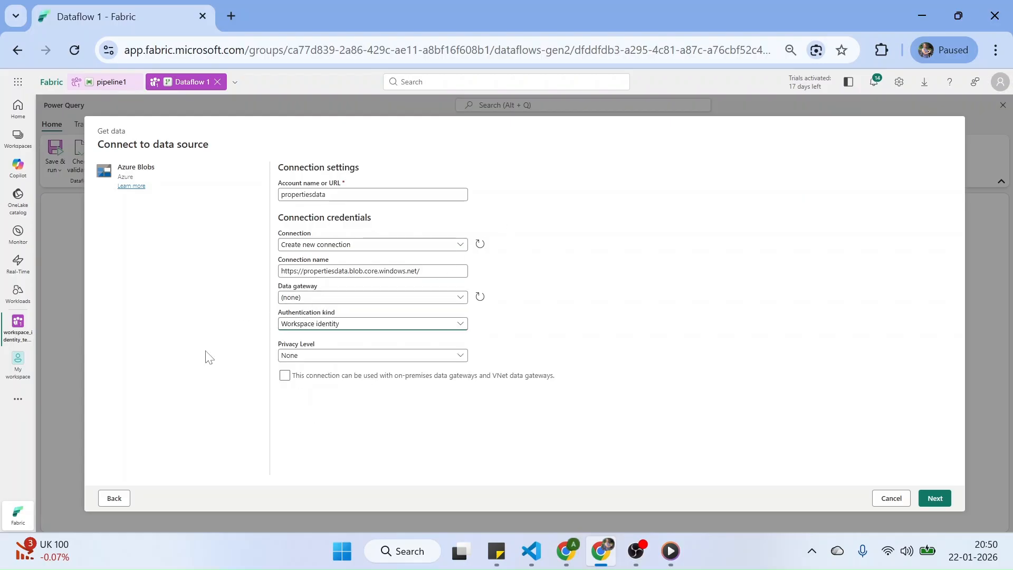
click(348, 356)
key(Return)
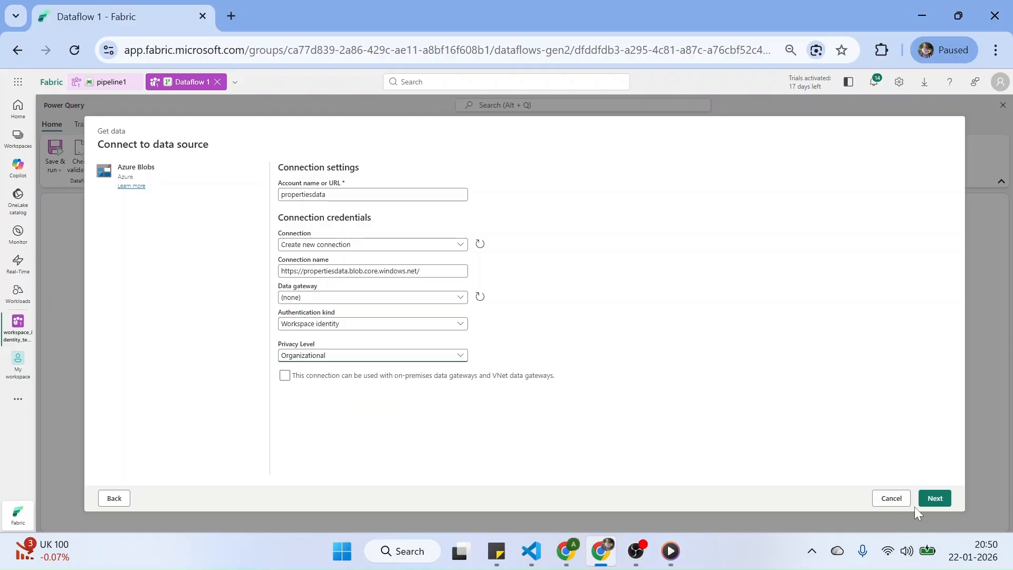
click(930, 504)
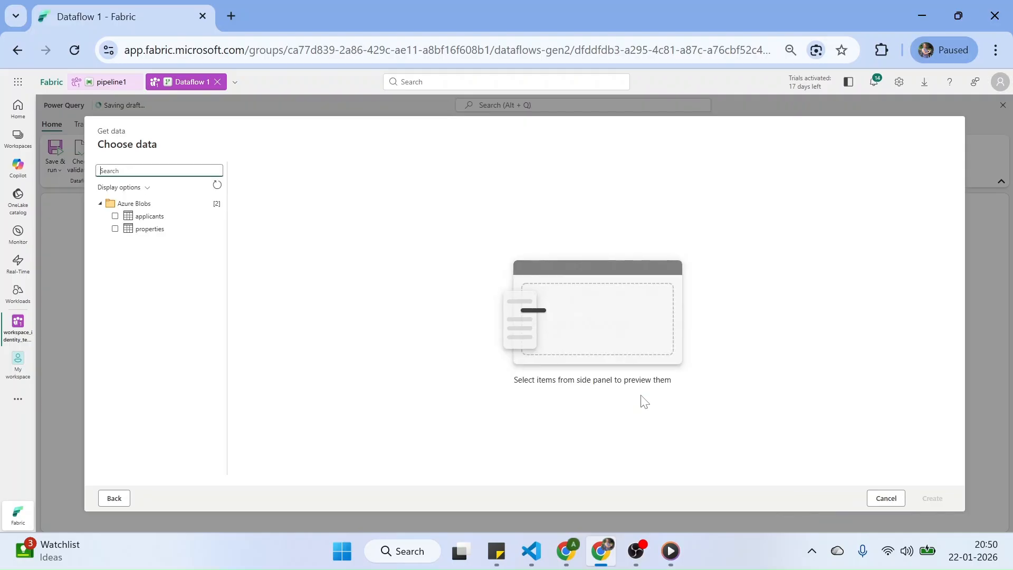
Load the properties container into the dataflow and open the binary content of uk_properties_data.csv.
click(115, 229)
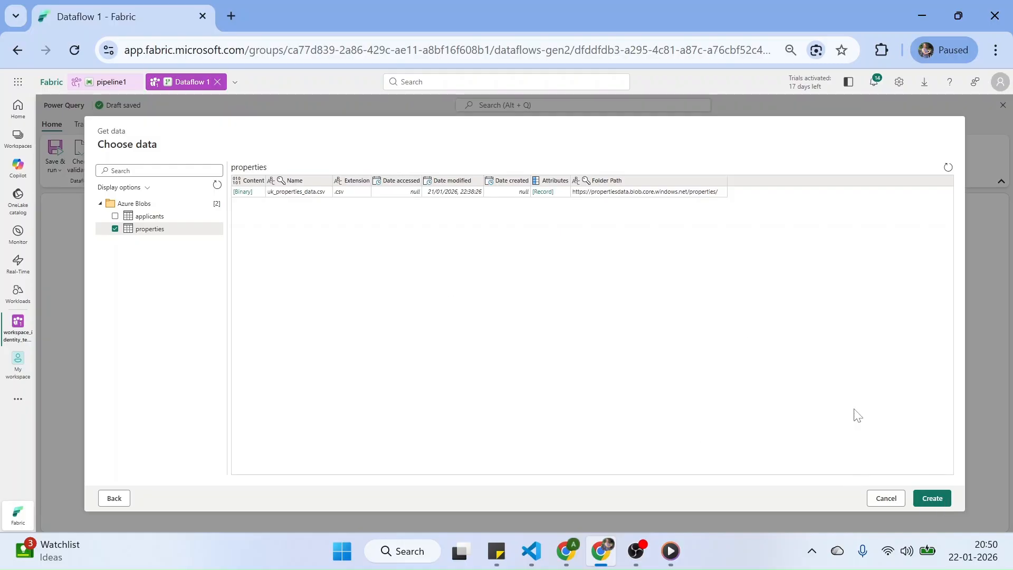
click(935, 504)
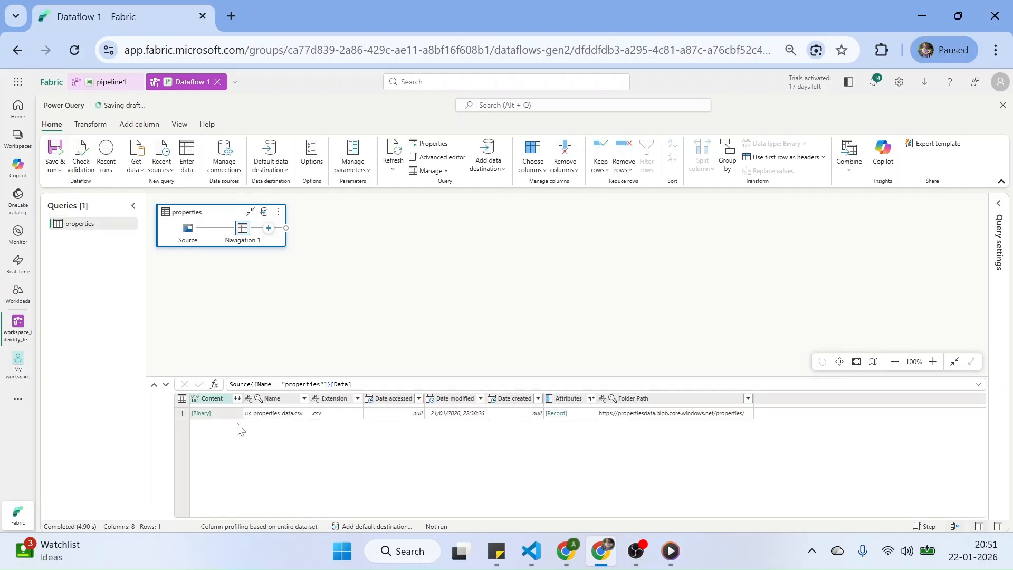
click(209, 415)
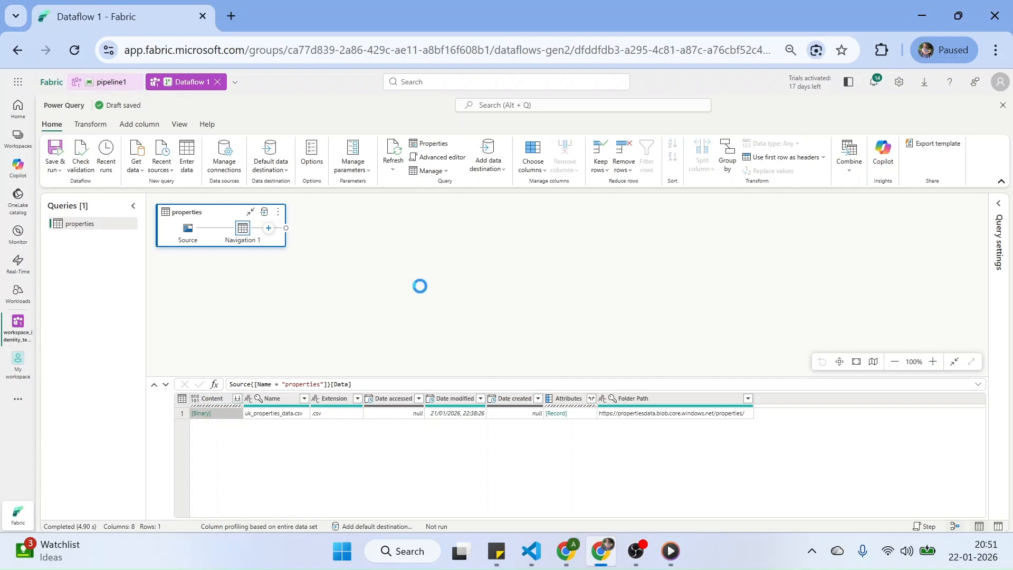
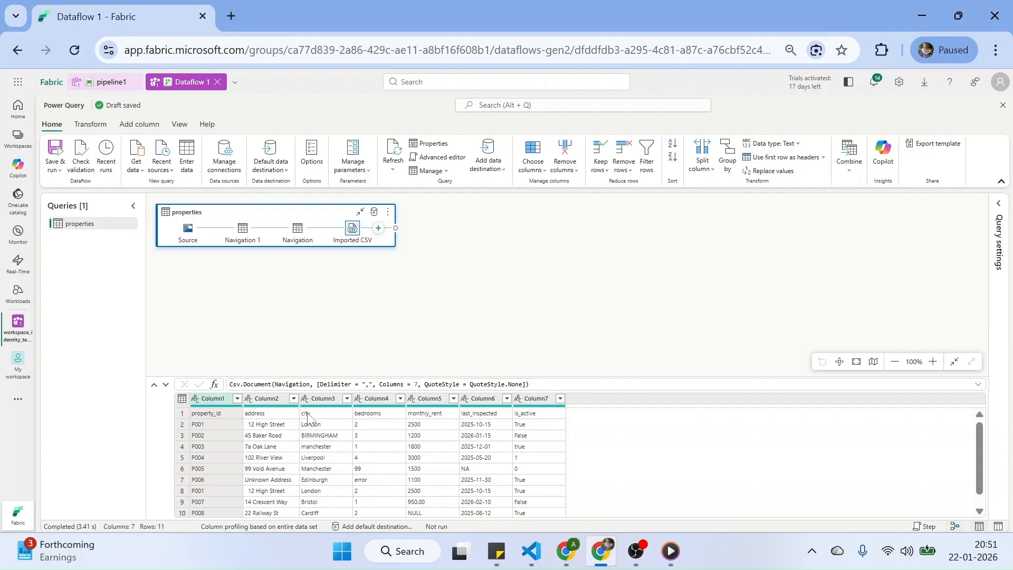
Promote the first row of the properties query to headers and rename the query uk_properties.
click(823, 157)
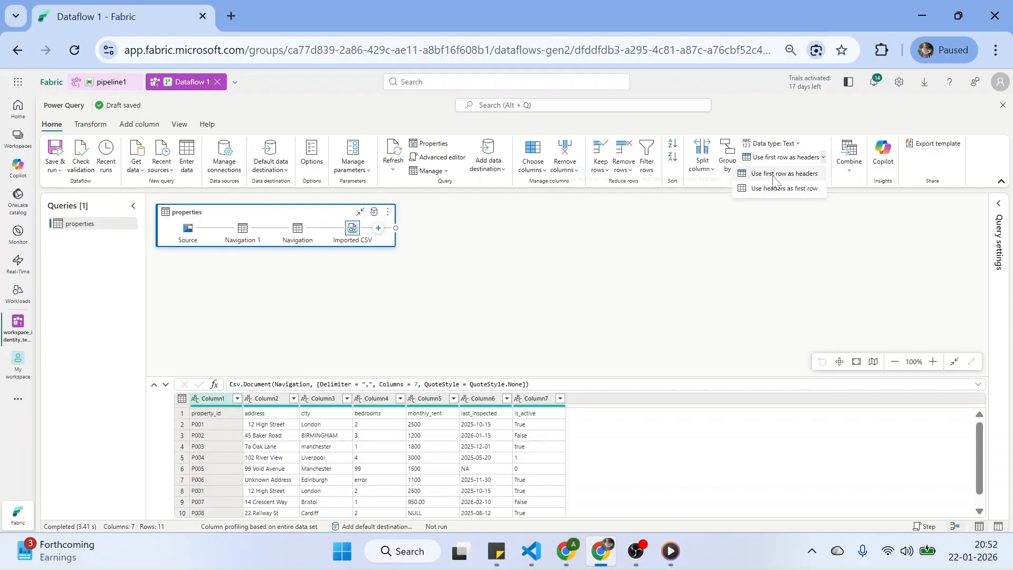
click(314, 309)
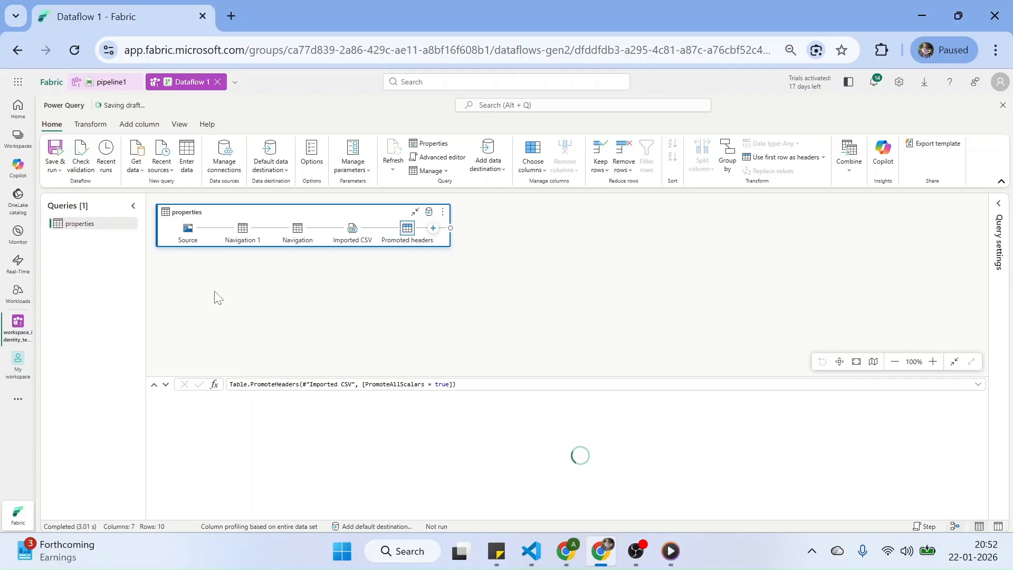
right_click(91, 230)
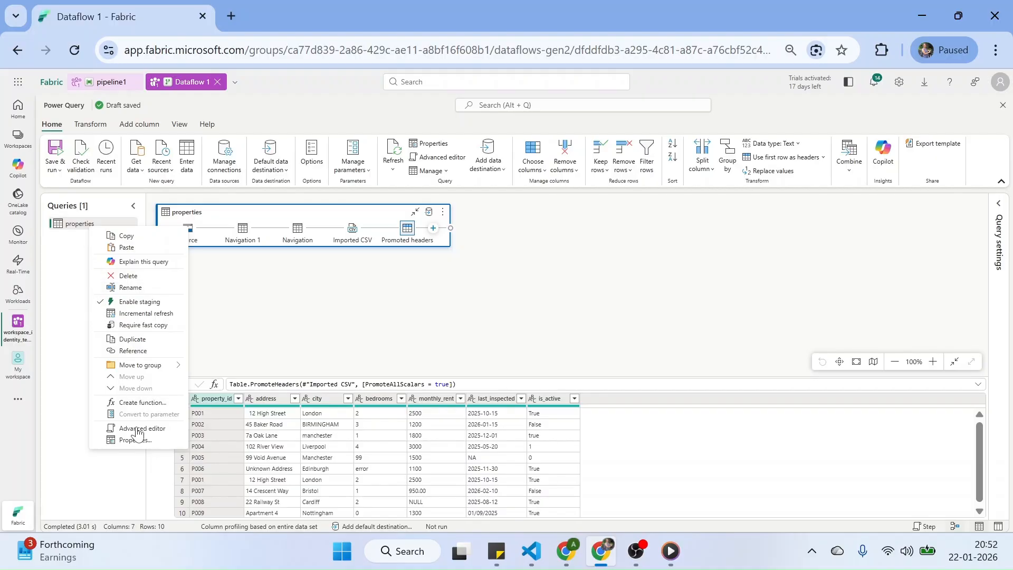
click(130, 287)
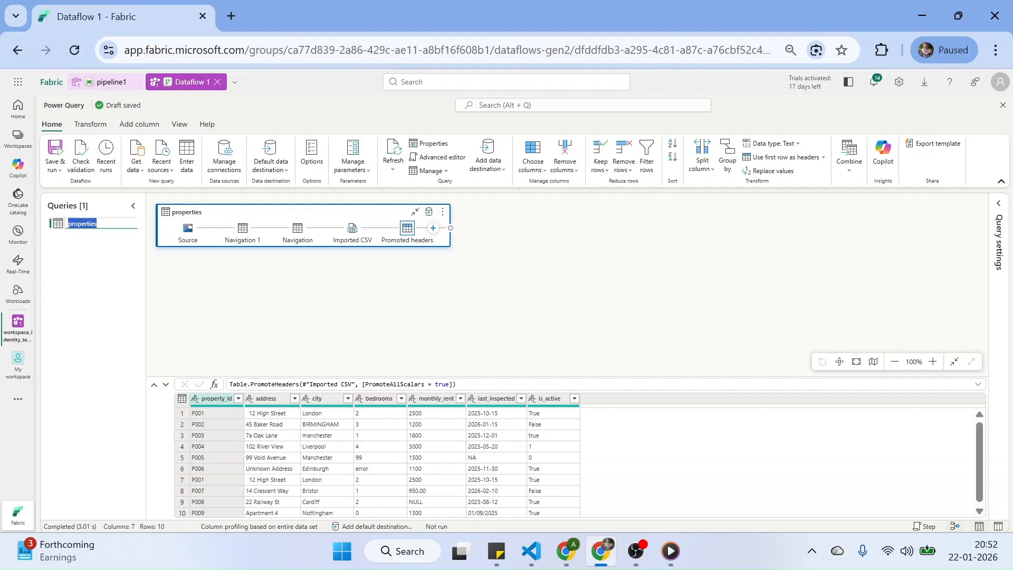
text(uk_)
key(Return)
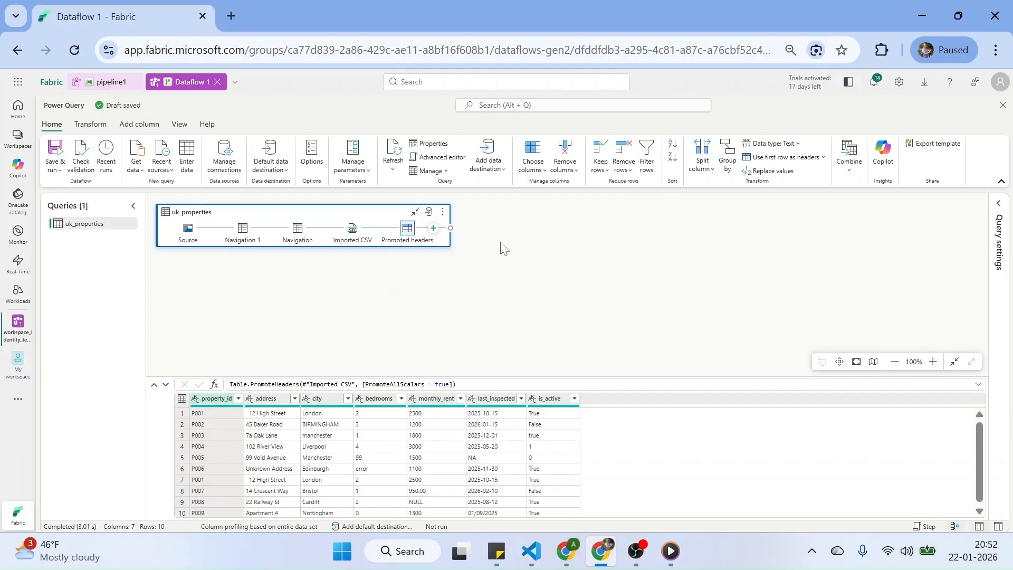
click(430, 216)
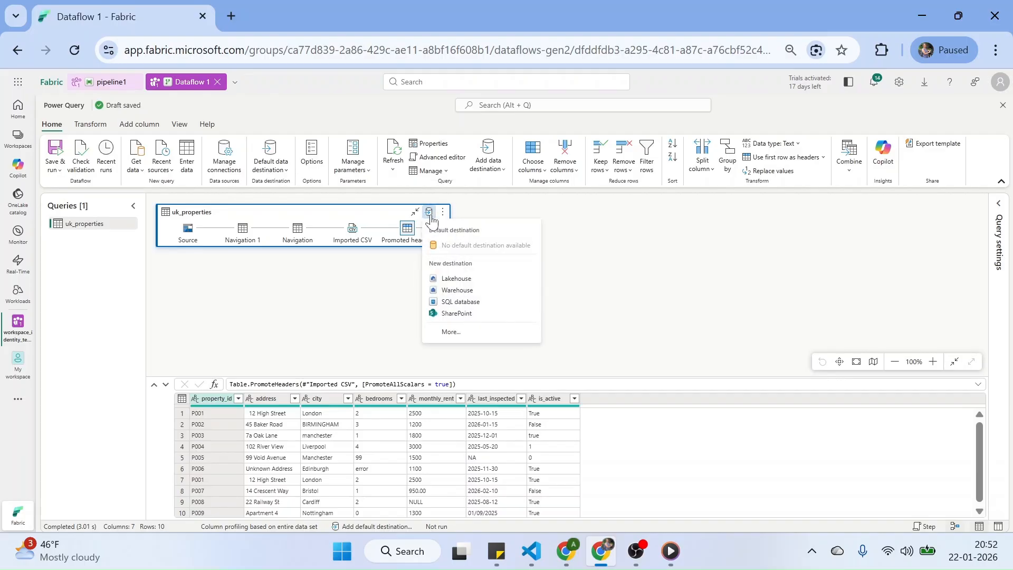
click(466, 294)
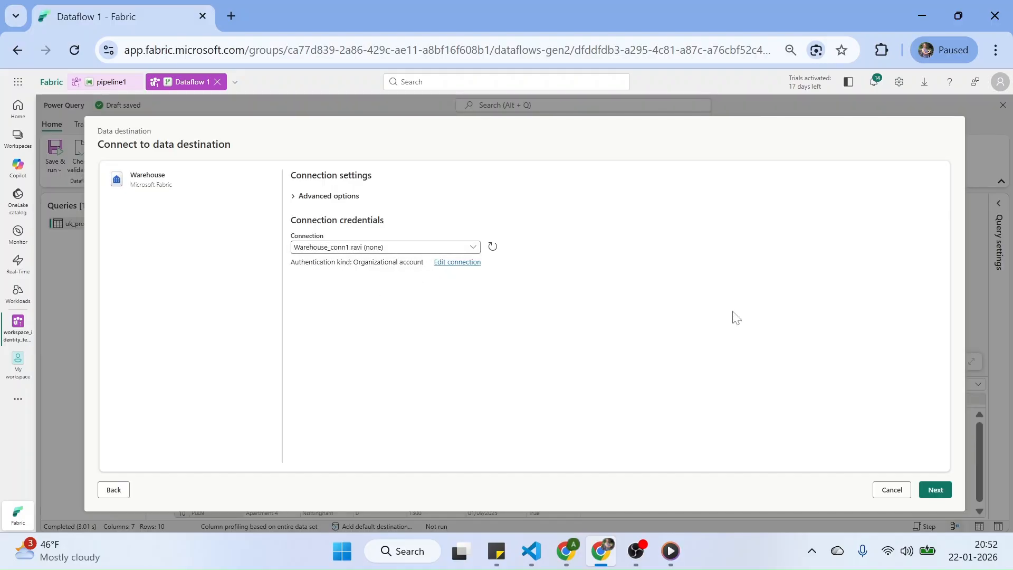
click(935, 489)
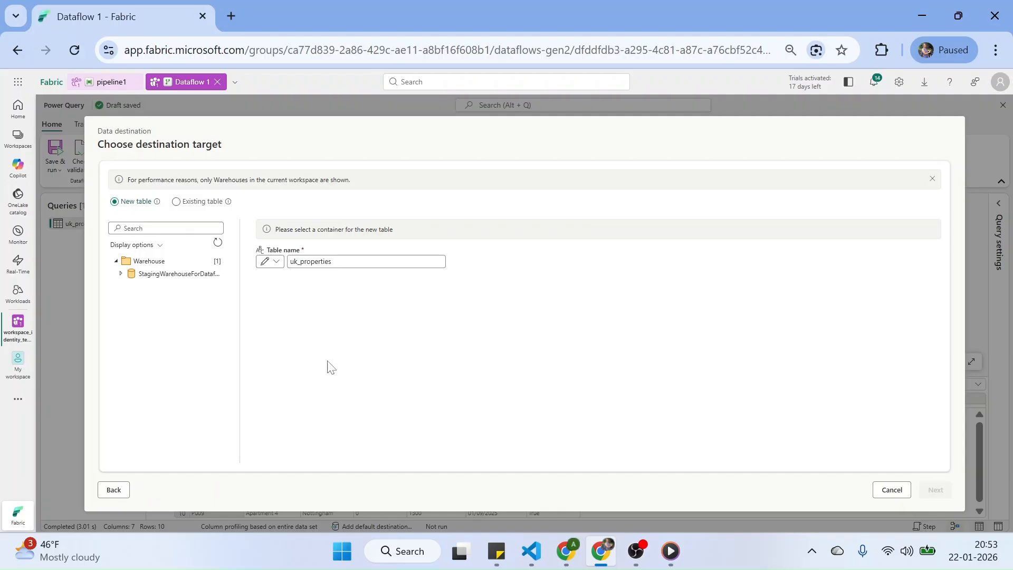
click(188, 258)
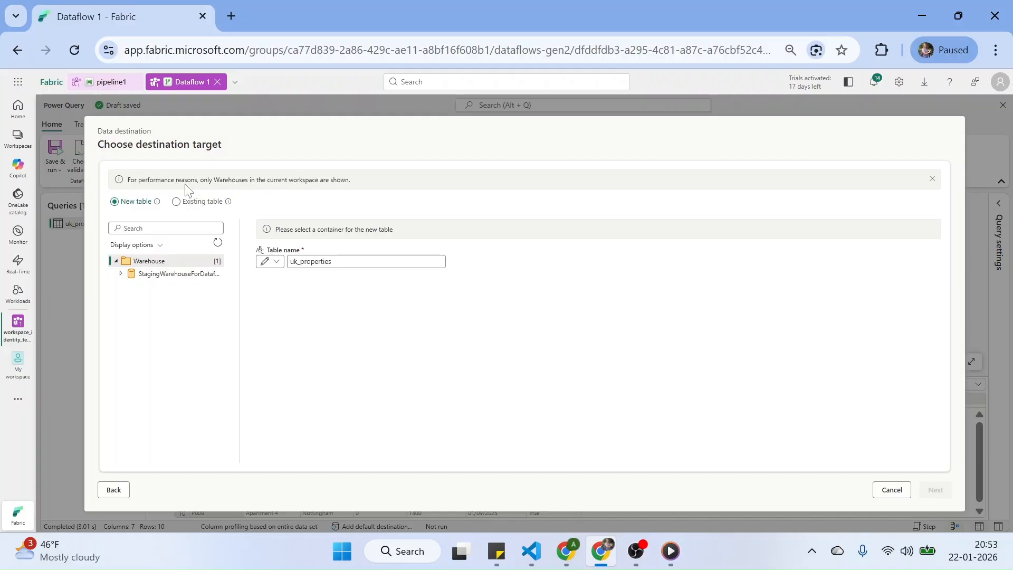
click(892, 490)
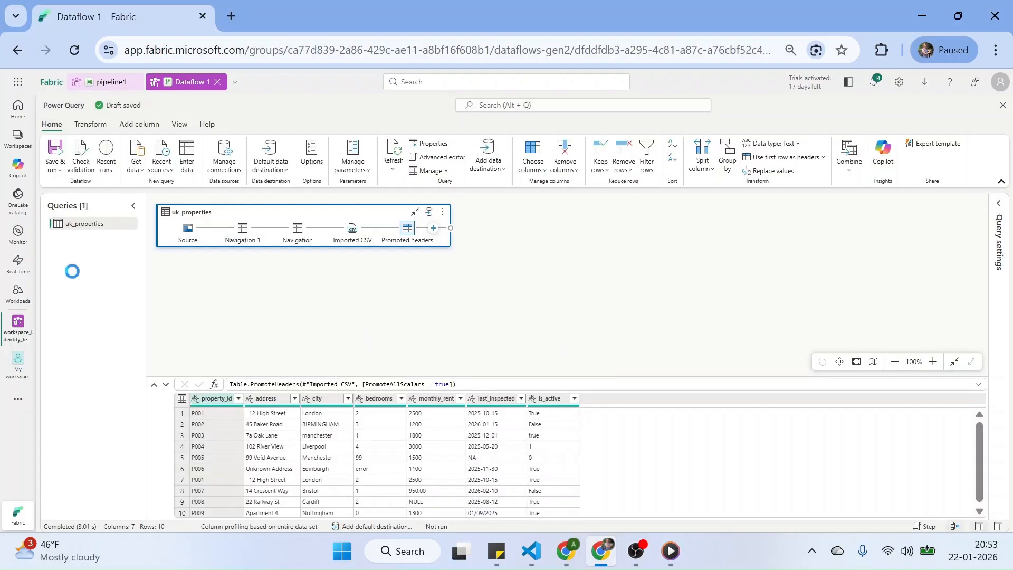
Create a warehouse named testing11 in the workspace_identity_testing_modified workspace.
click(19, 327)
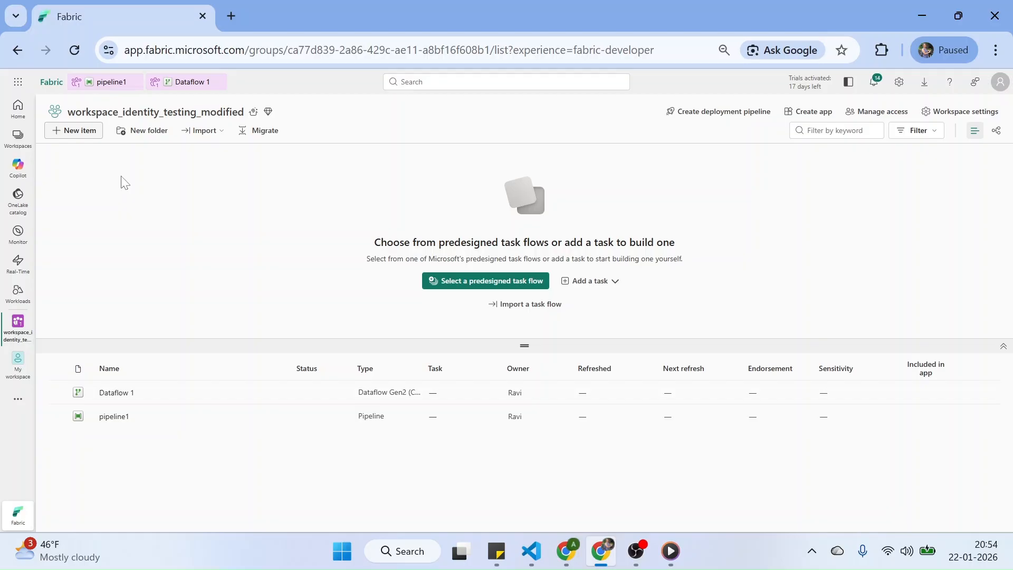
click(83, 132)
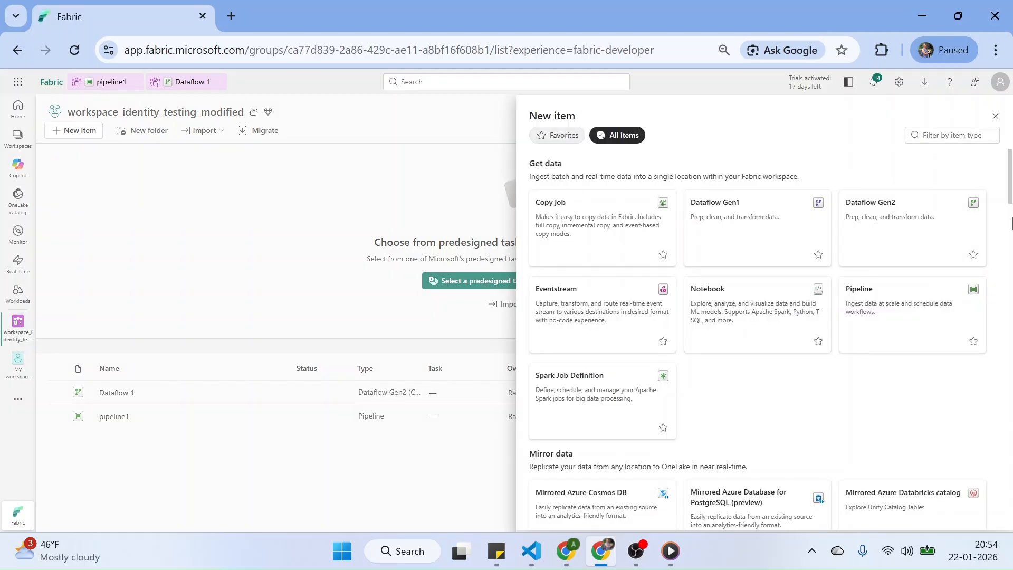
click(936, 135)
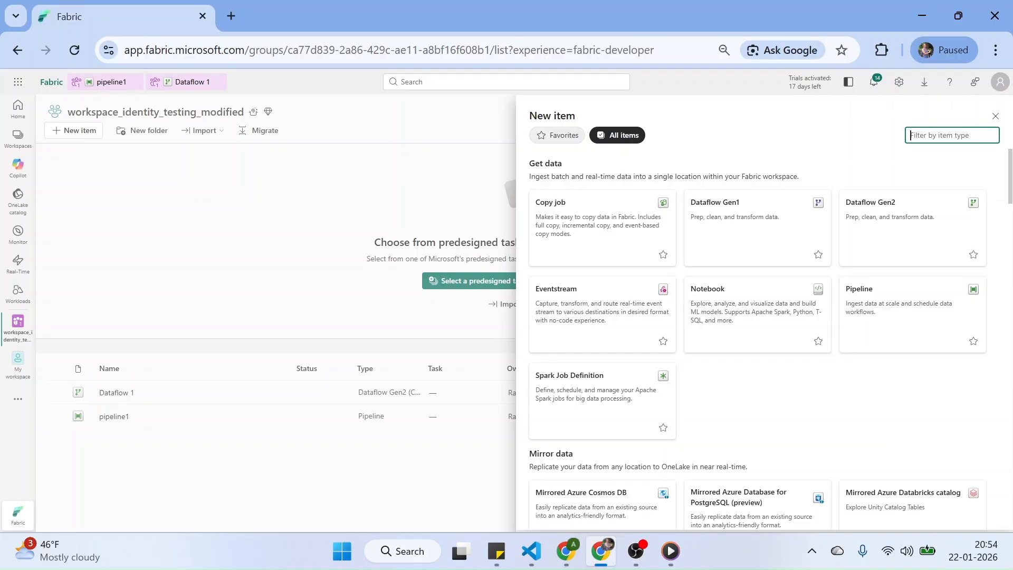
text(ware)
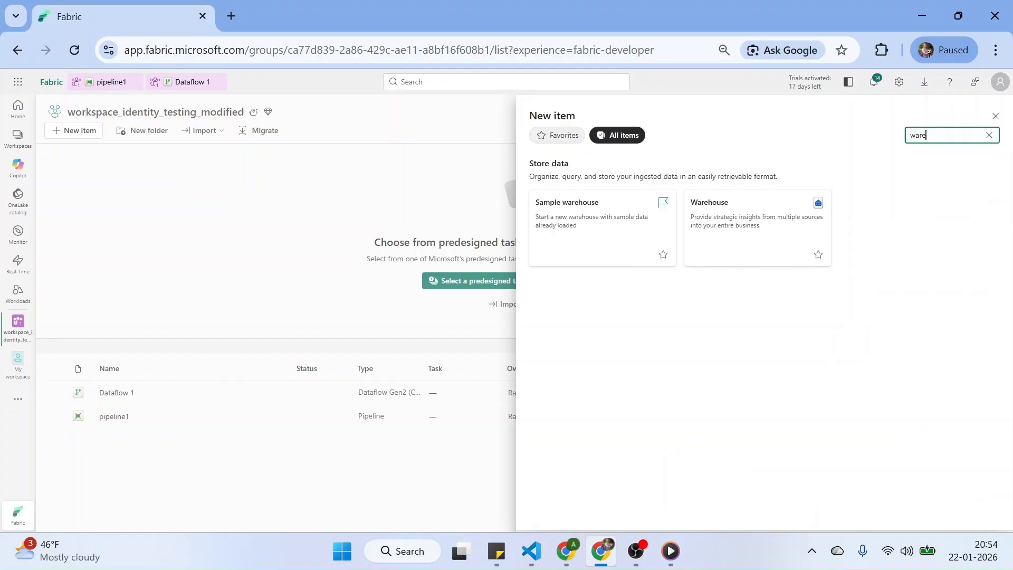
click(536, 224)
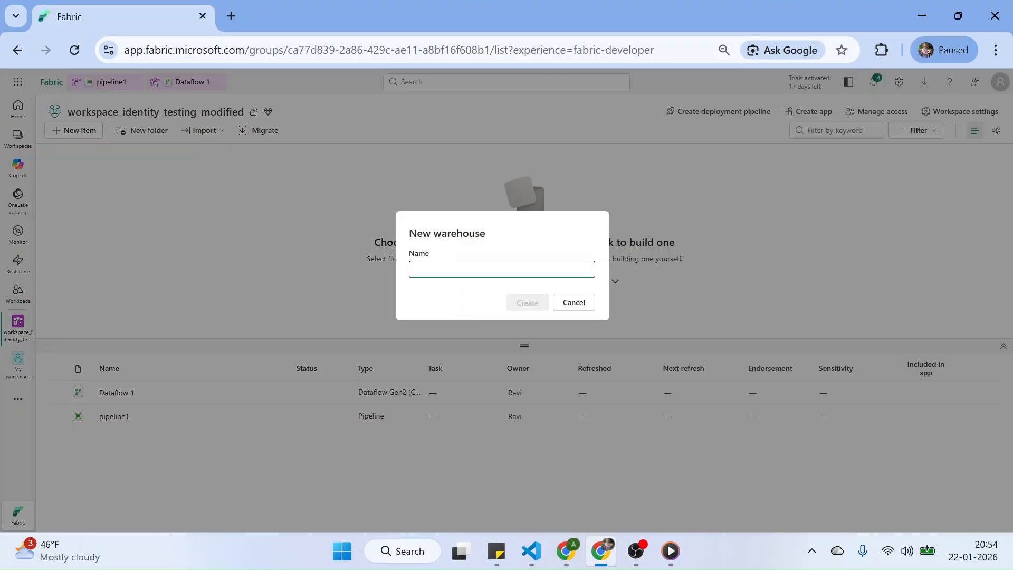
text(testing)
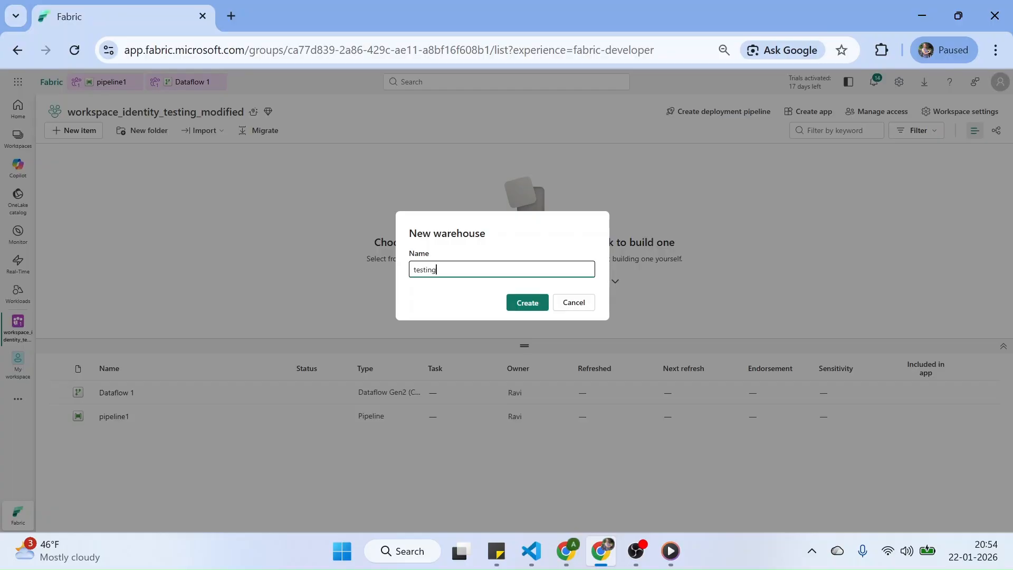
text(11)
click(527, 302)
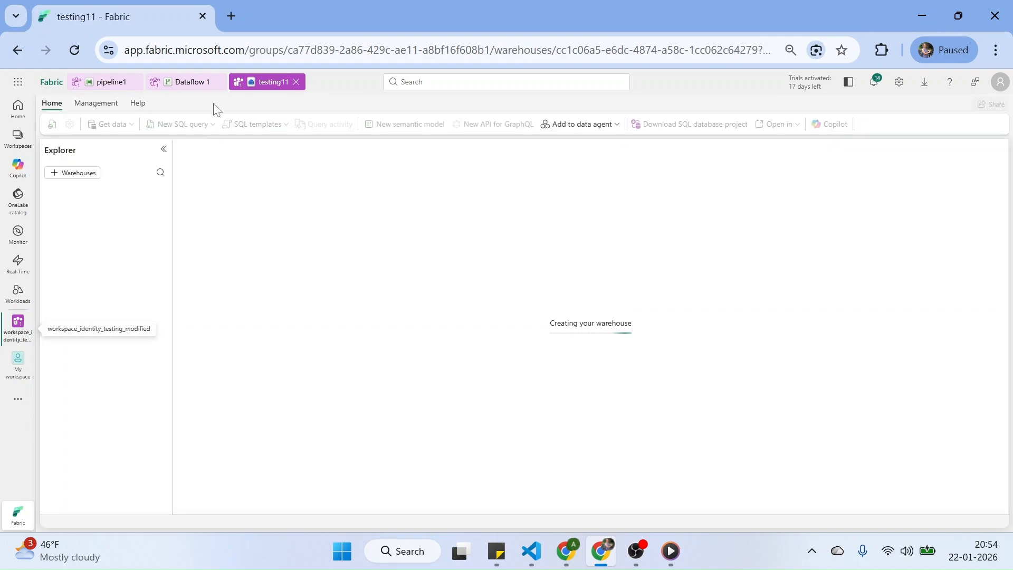
Set the data destination of Dataflow 1's uk_properties query to a new uk_properties table in the testing11 warehouse.
click(193, 84)
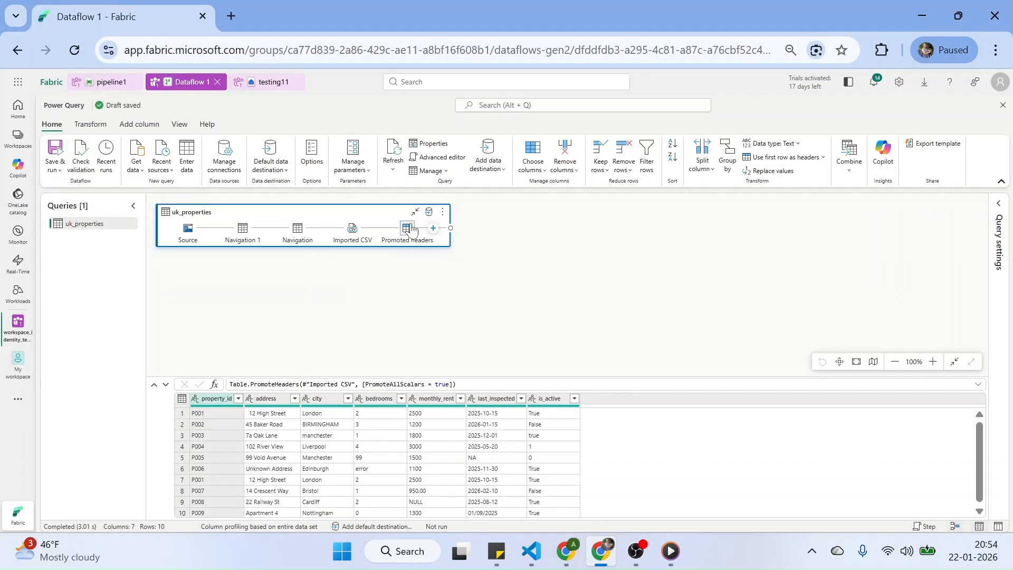
click(428, 213)
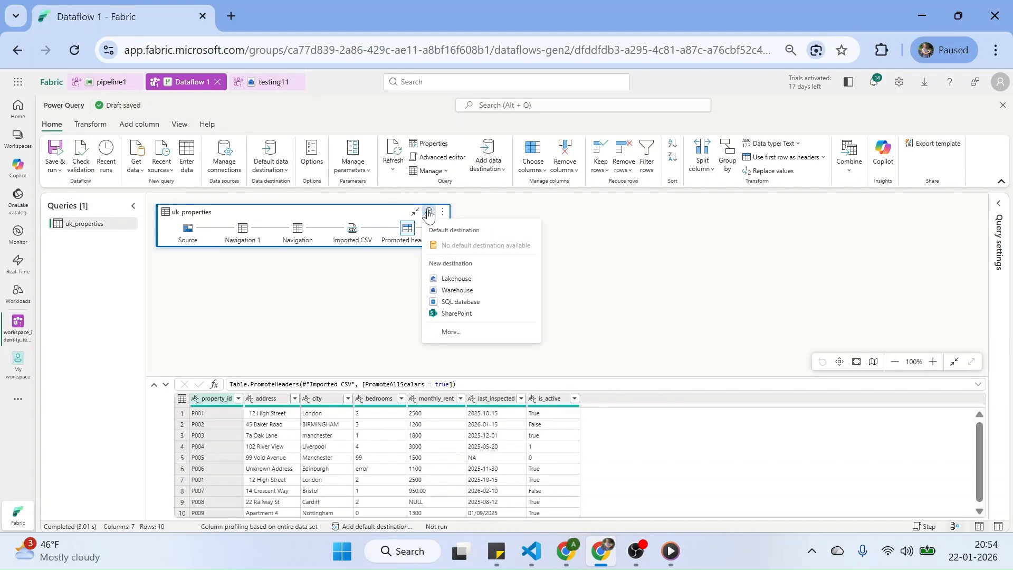
click(457, 290)
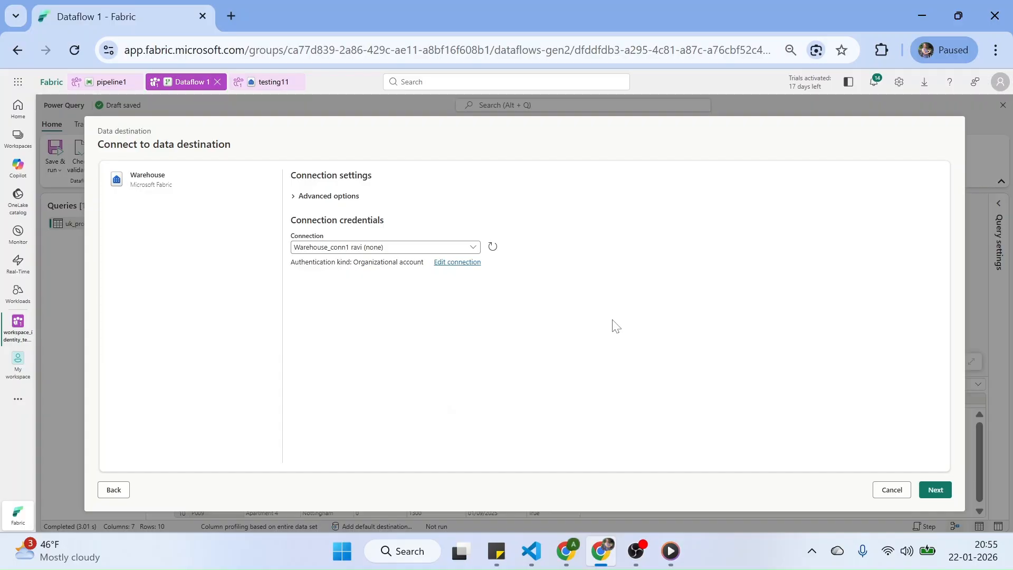
click(943, 494)
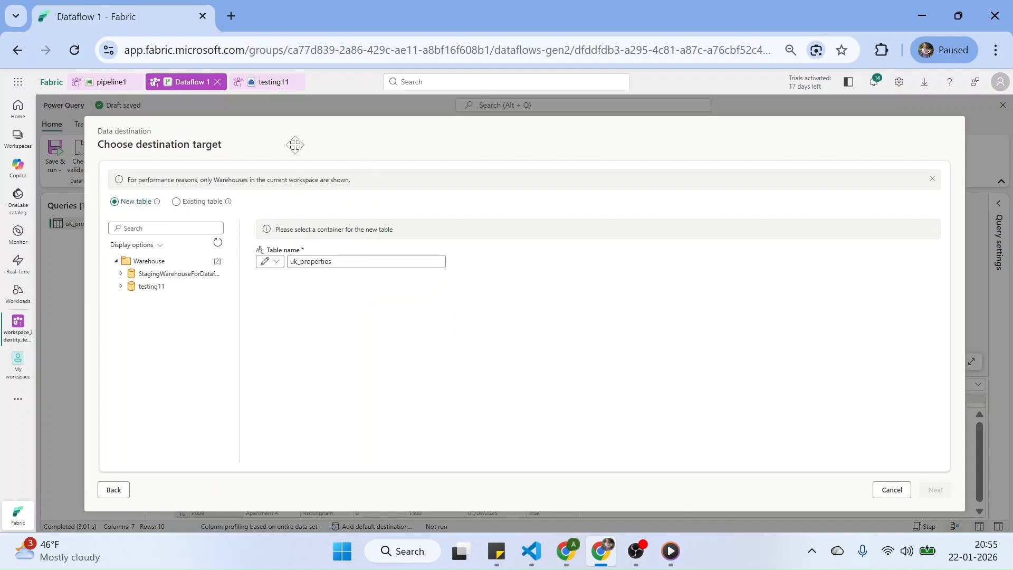
click(151, 287)
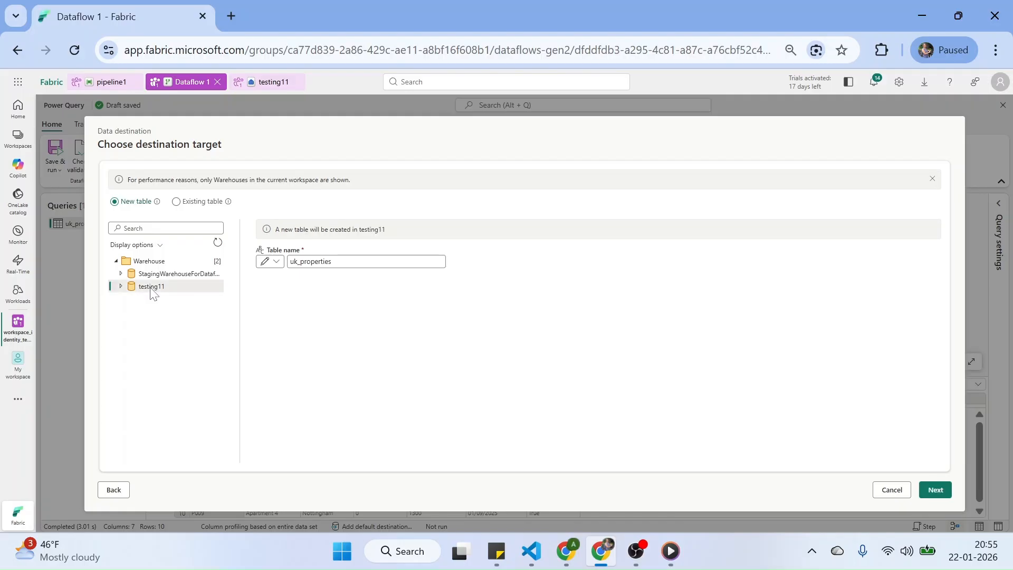
click(936, 495)
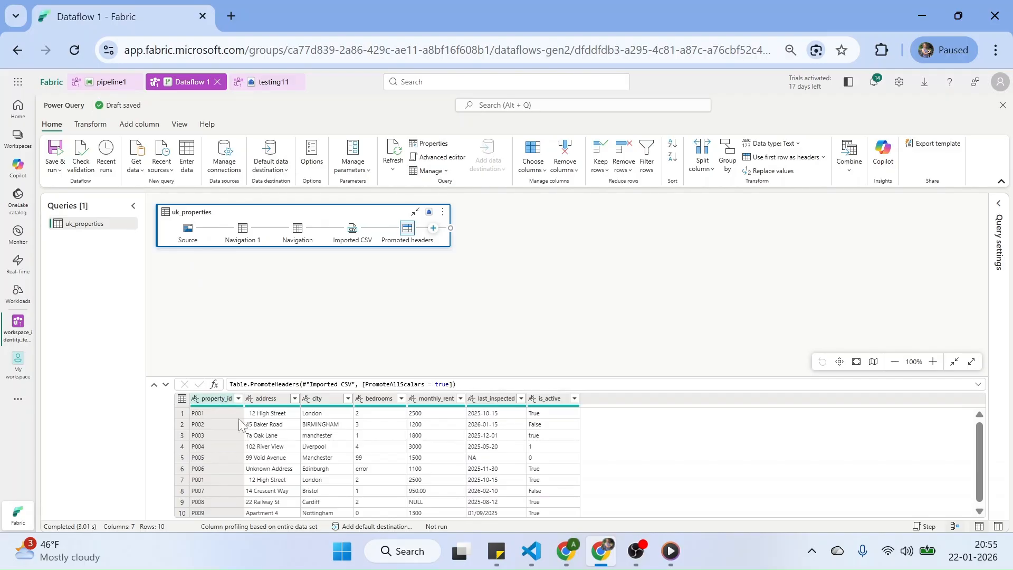
Save and run the dataflow, and check the run's status in its recent runs.
click(54, 165)
click(74, 187)
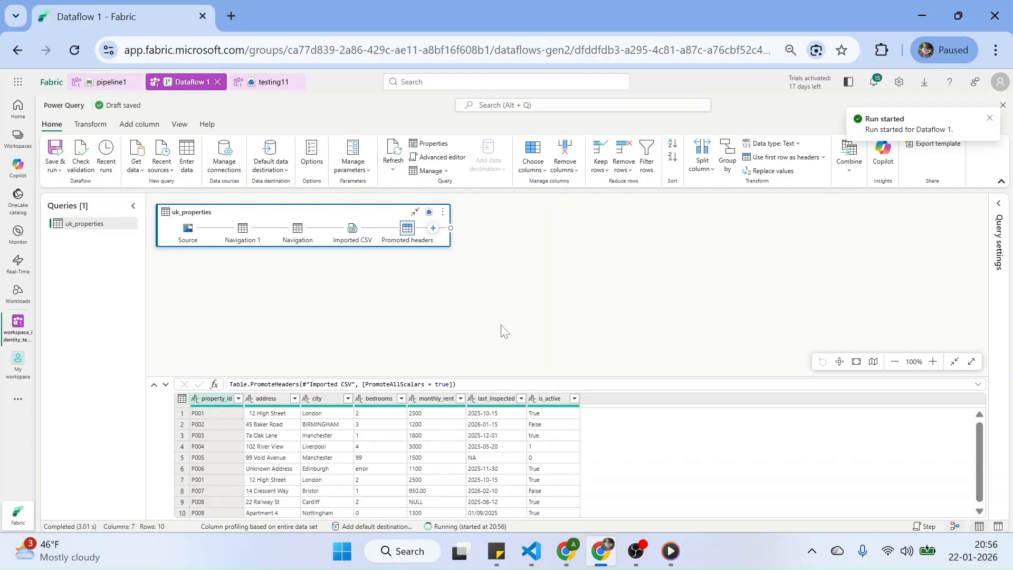
click(459, 526)
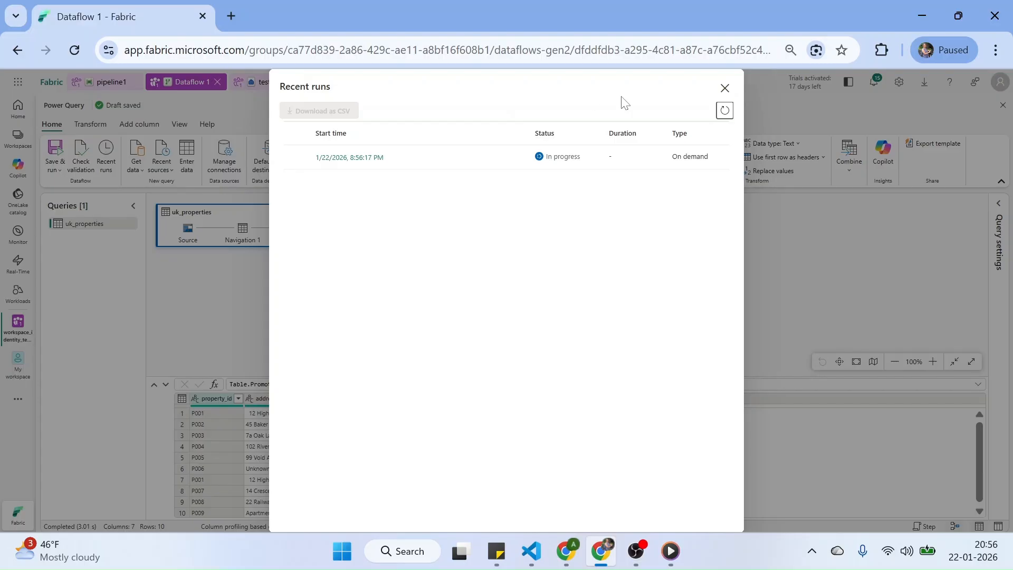
click(723, 111)
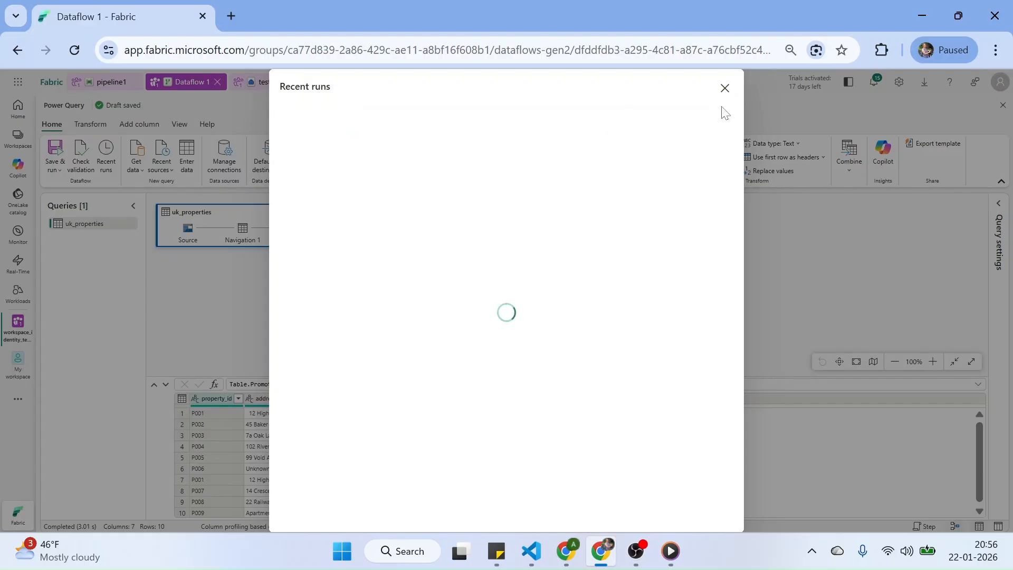
click(722, 111)
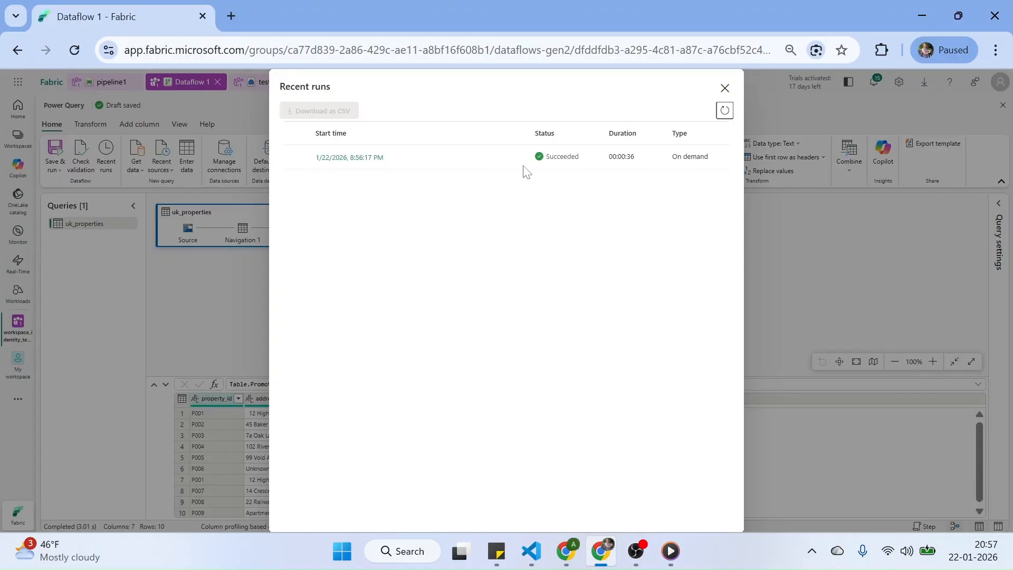
click(724, 88)
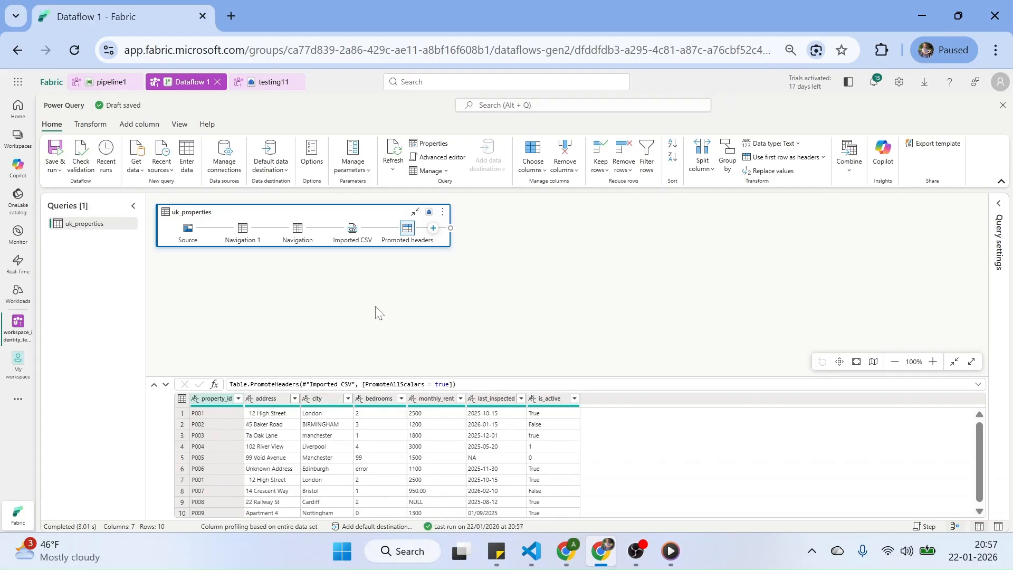
Refresh the testing11 warehouse and preview the uk_properties table in its dbo schema.
click(269, 82)
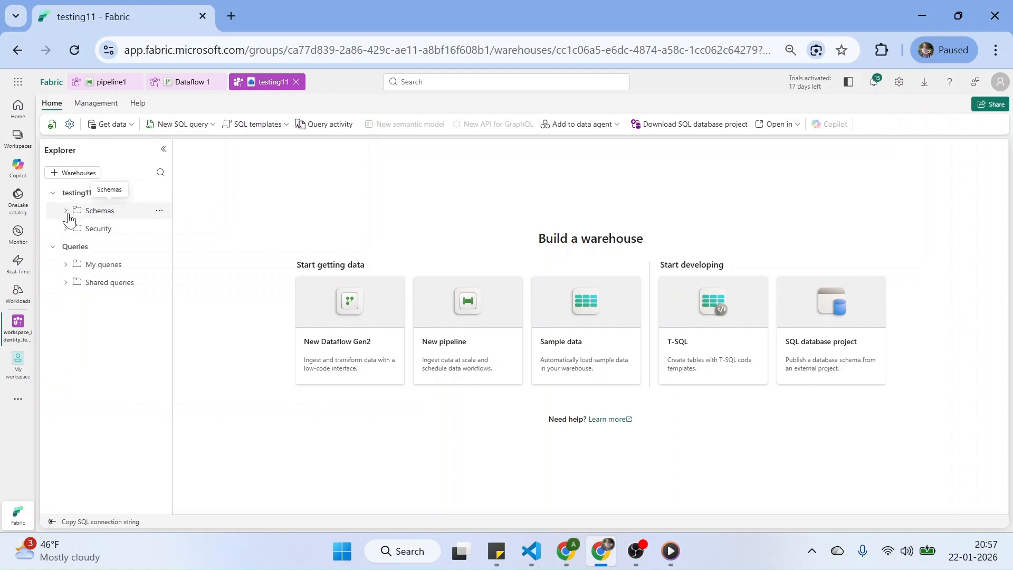
click(148, 213)
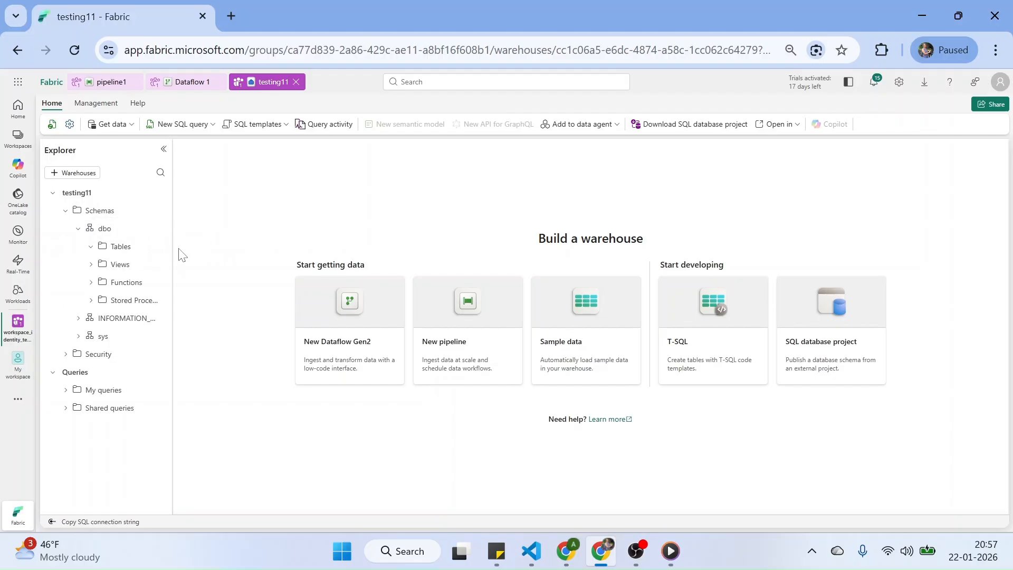
click(95, 248)
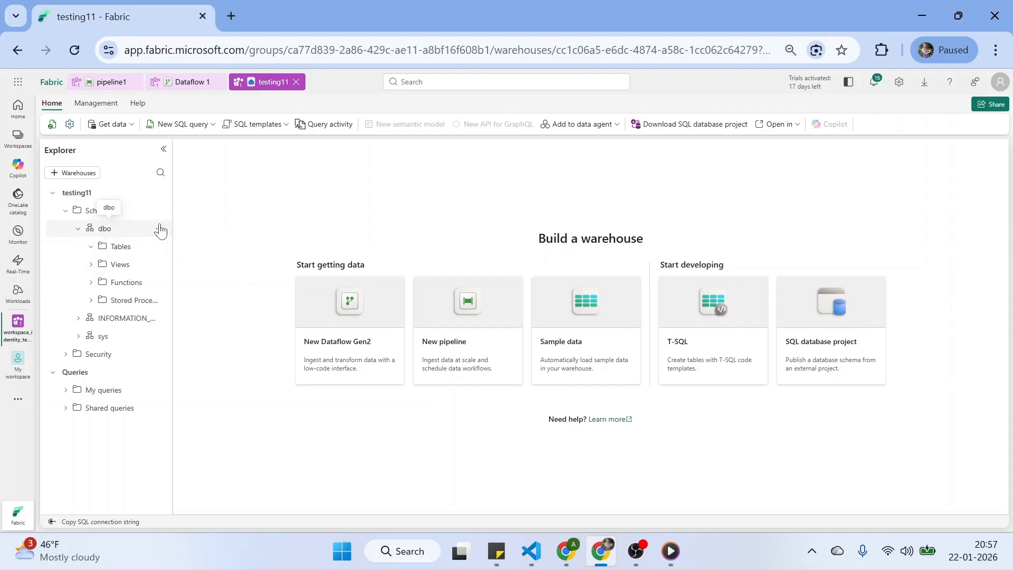
click(52, 127)
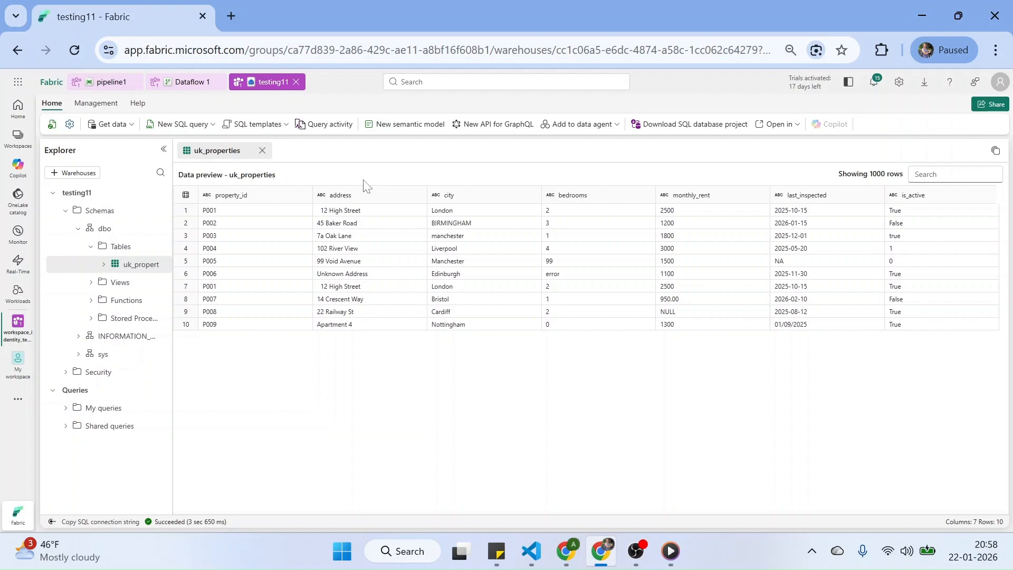
Switch to the reveal-md slides and advance from How everything work to the first point of Considerations and limitations.
mouse_move(572, 562)
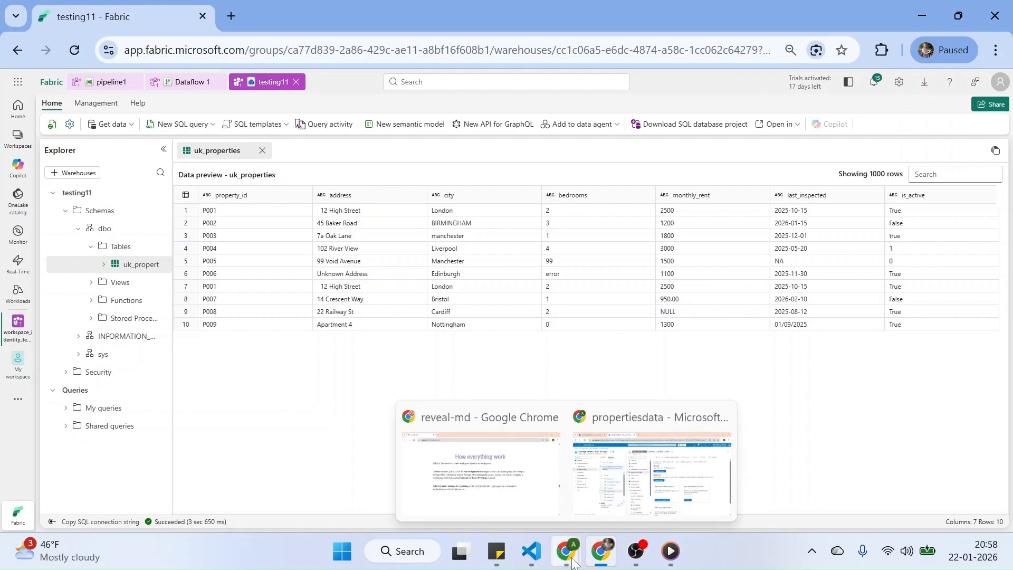
click(539, 507)
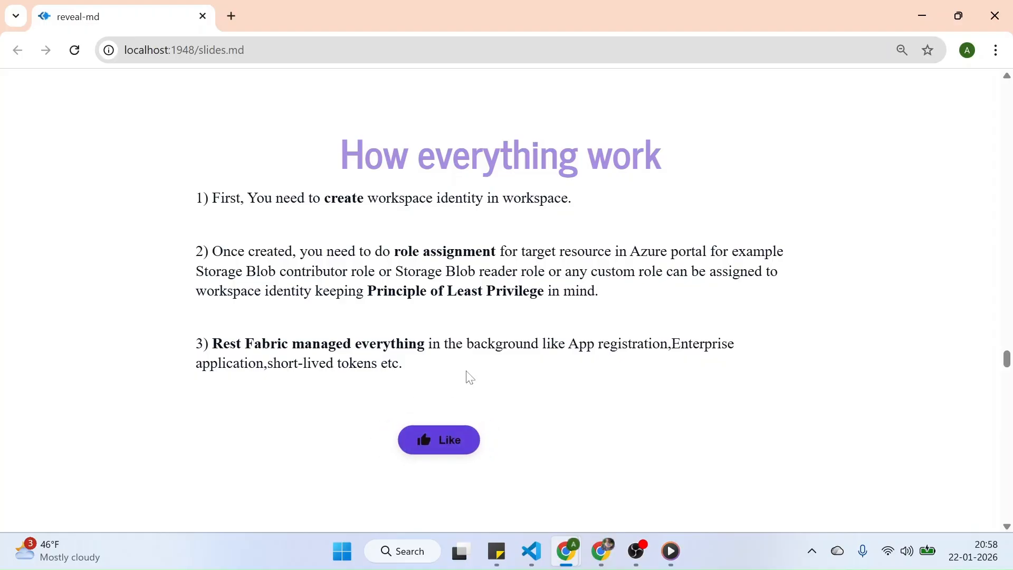
scroll(476, 380, down, 2)
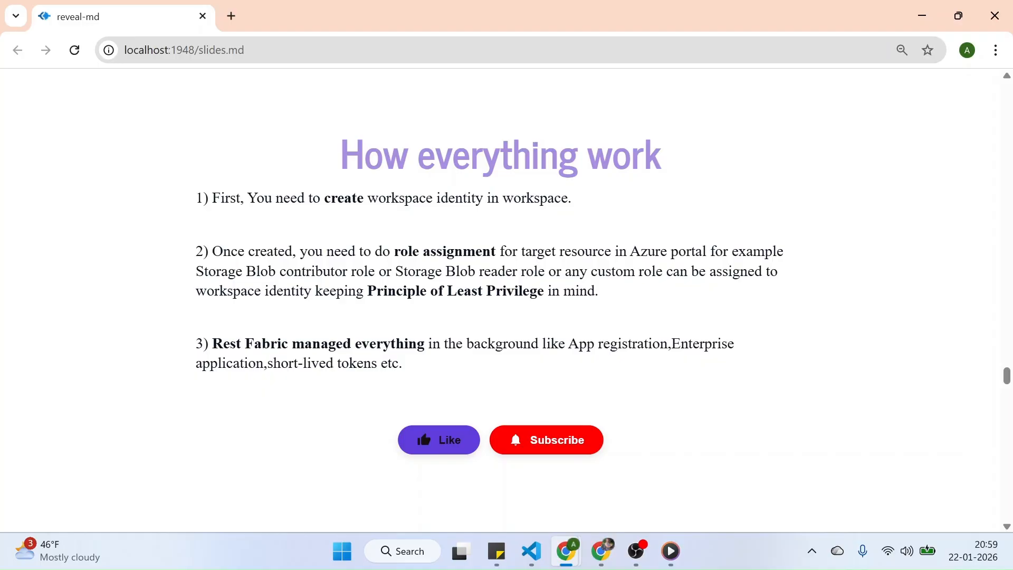
key(Right)
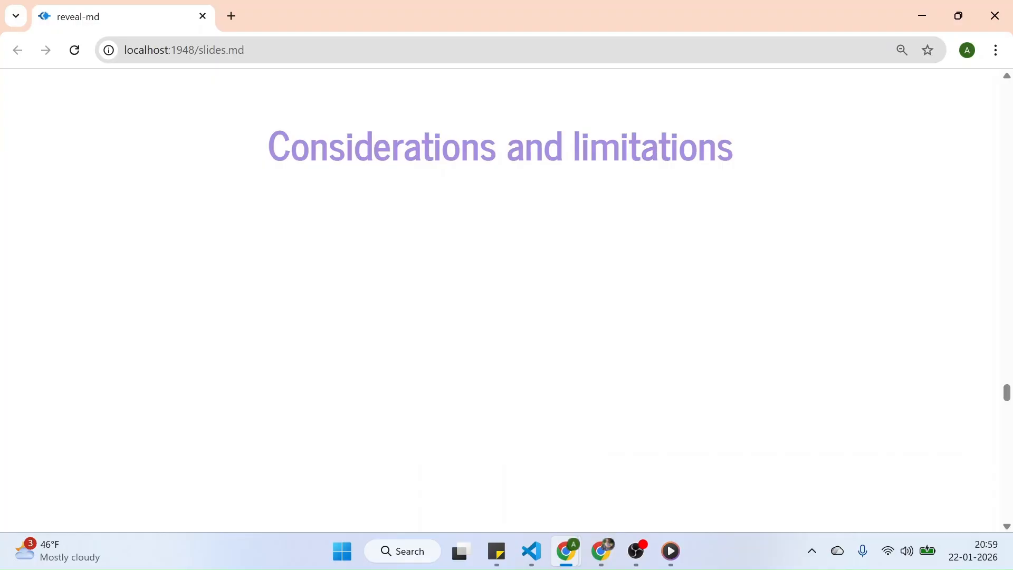
key(Right)
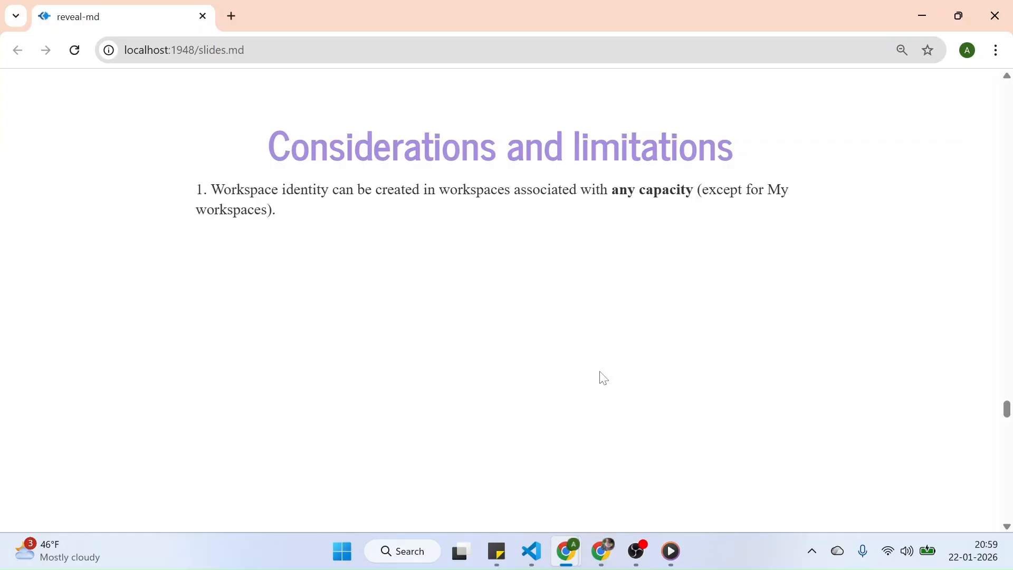
Switch back to Fabric and open the list of workspaces.
mouse_move(604, 557)
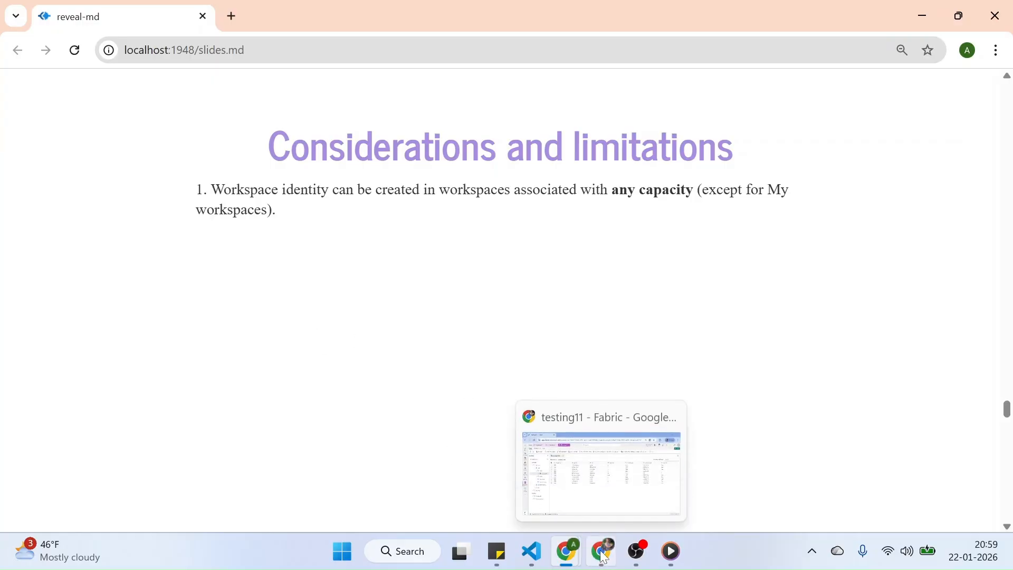
click(559, 491)
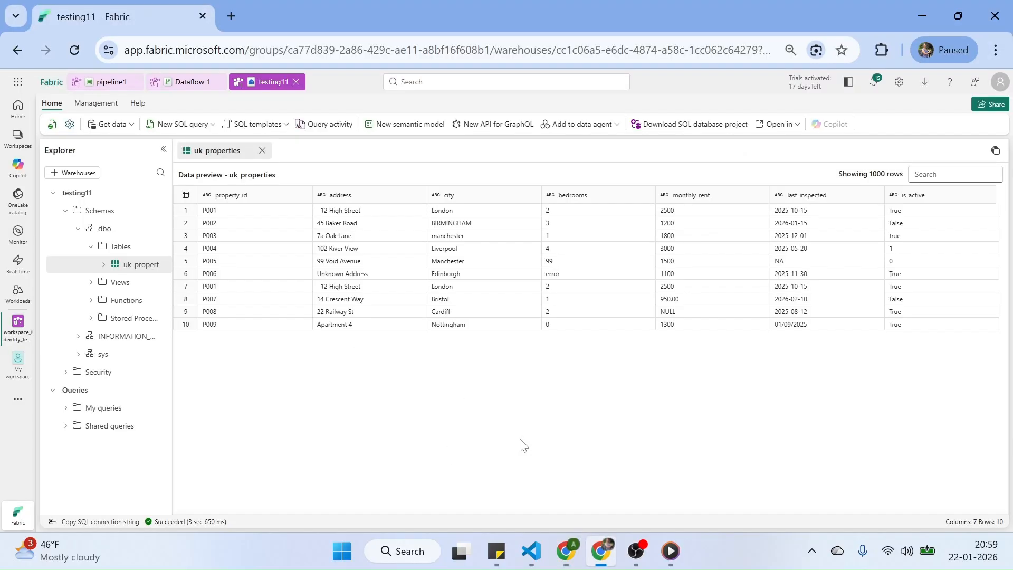
click(15, 142)
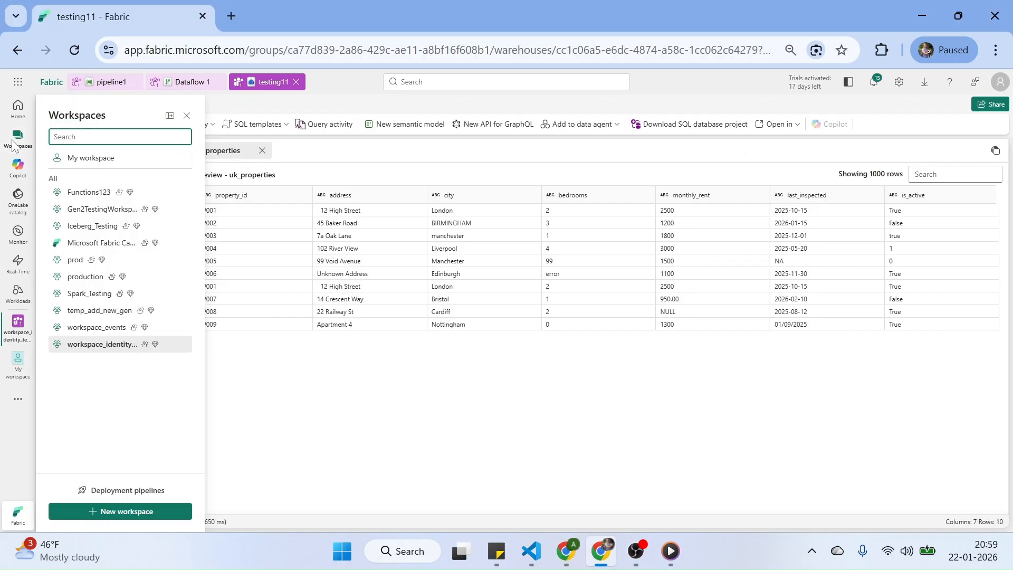
Open My workspace and look at the options in its workspace settings.
click(84, 160)
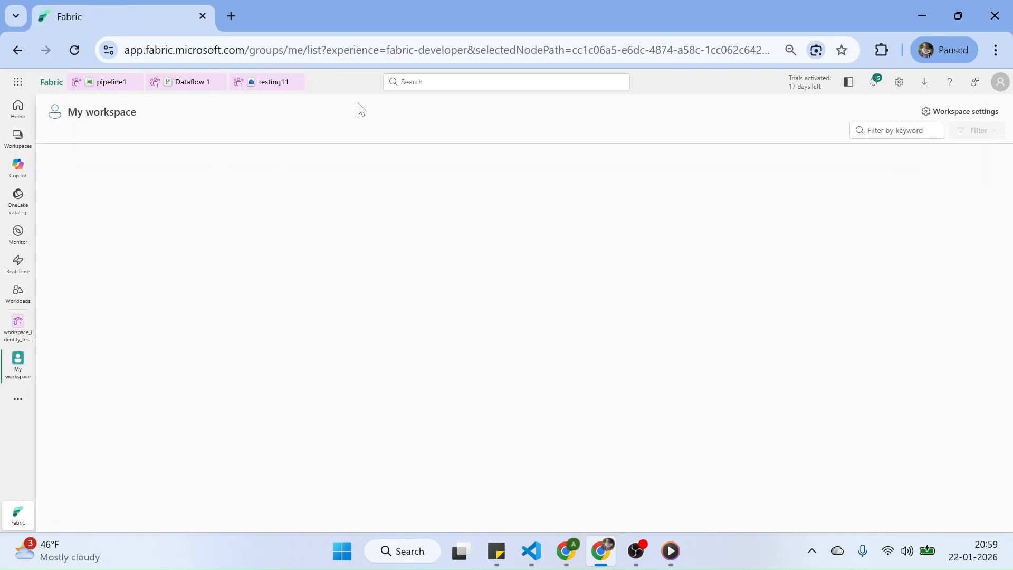
click(941, 115)
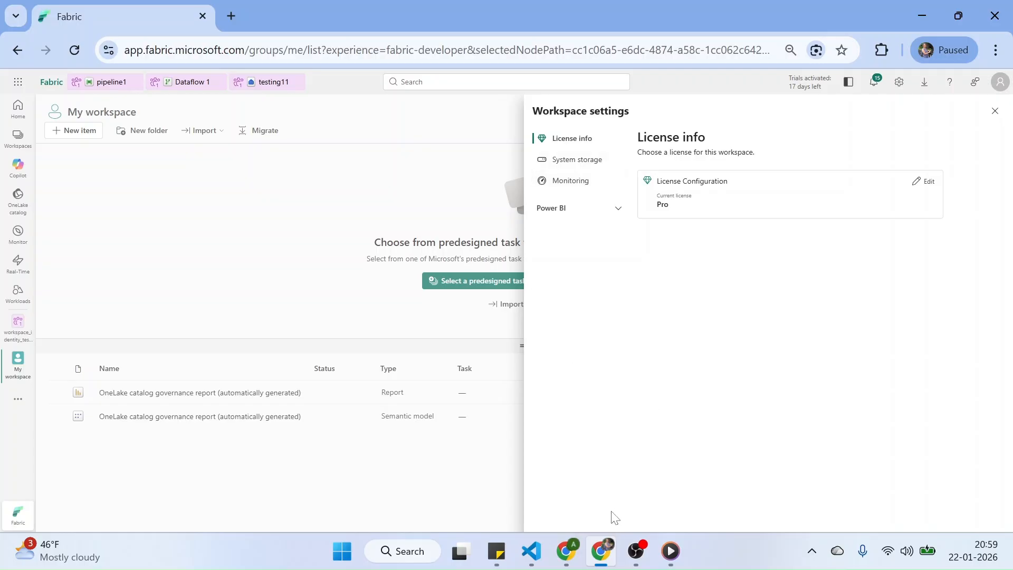
Switch to the reveal-md slides and advance Considerations and limitations to its second point.
mouse_move(606, 559)
mouse_move(566, 553)
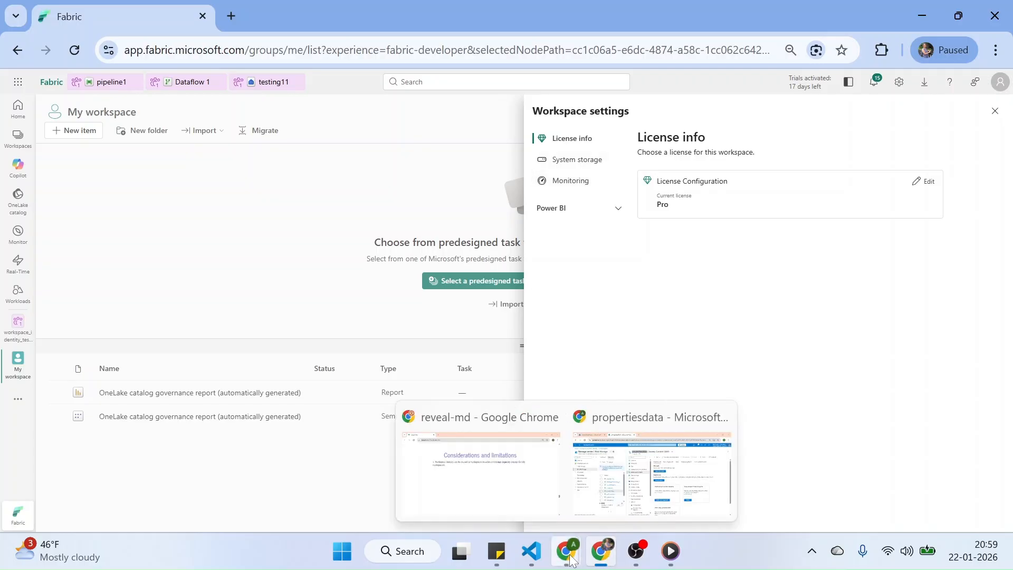
click(513, 496)
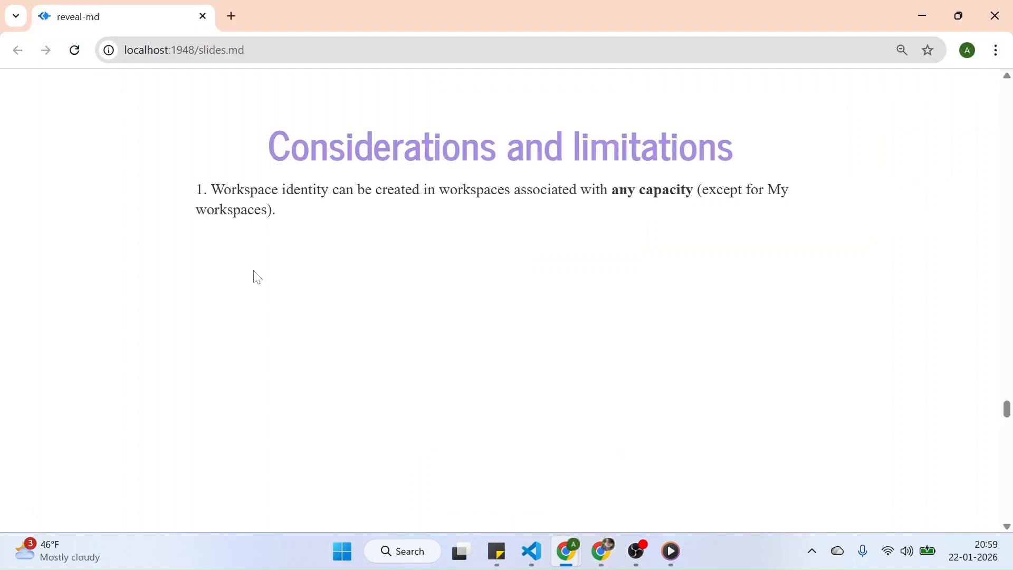
scroll(257, 277, down, 2)
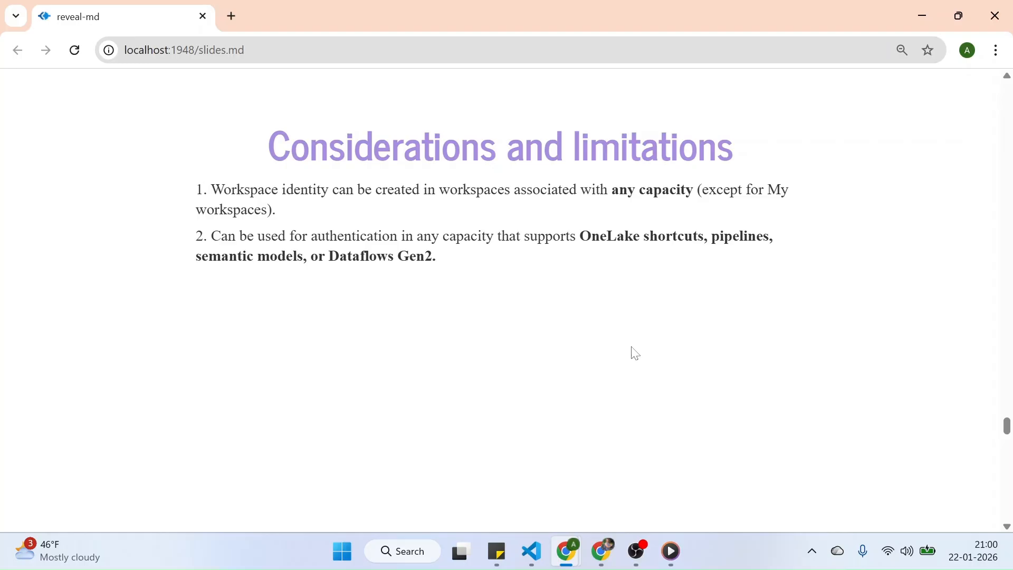
Switch back to Fabric, close the workspace settings, and open the workspace_identity_testing_modified workspace.
mouse_move(610, 563)
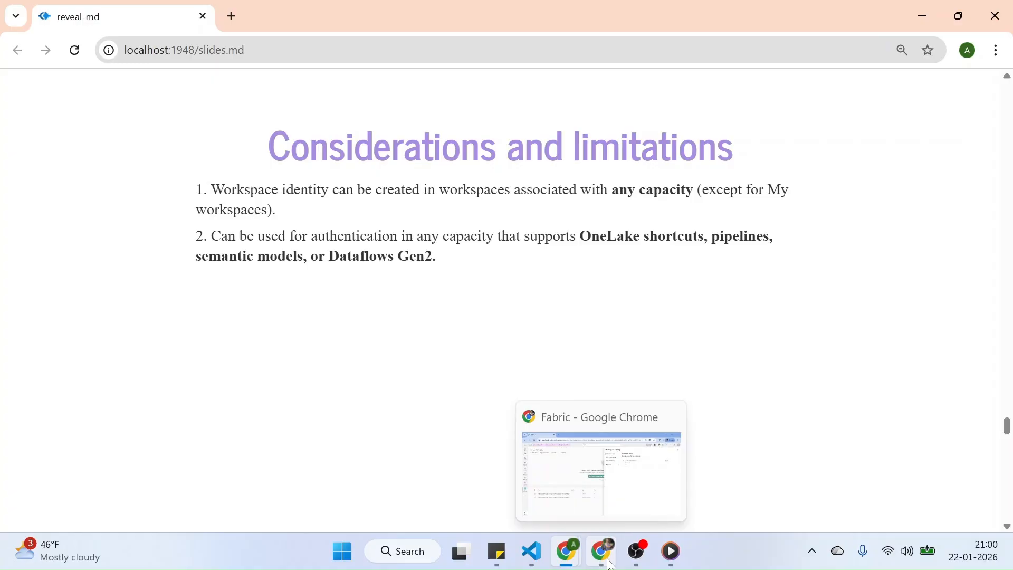
click(610, 563)
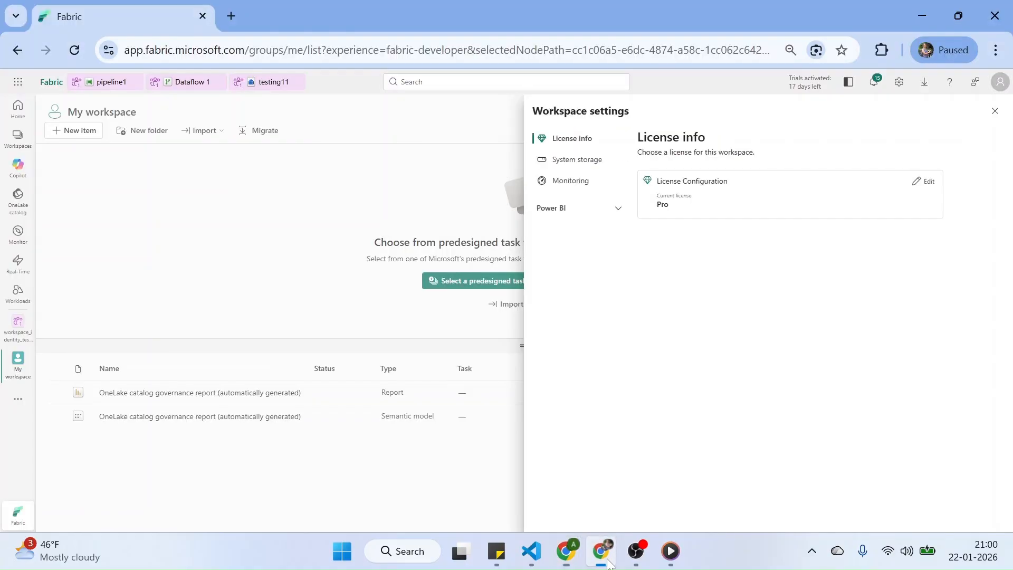
click(994, 112)
click(18, 323)
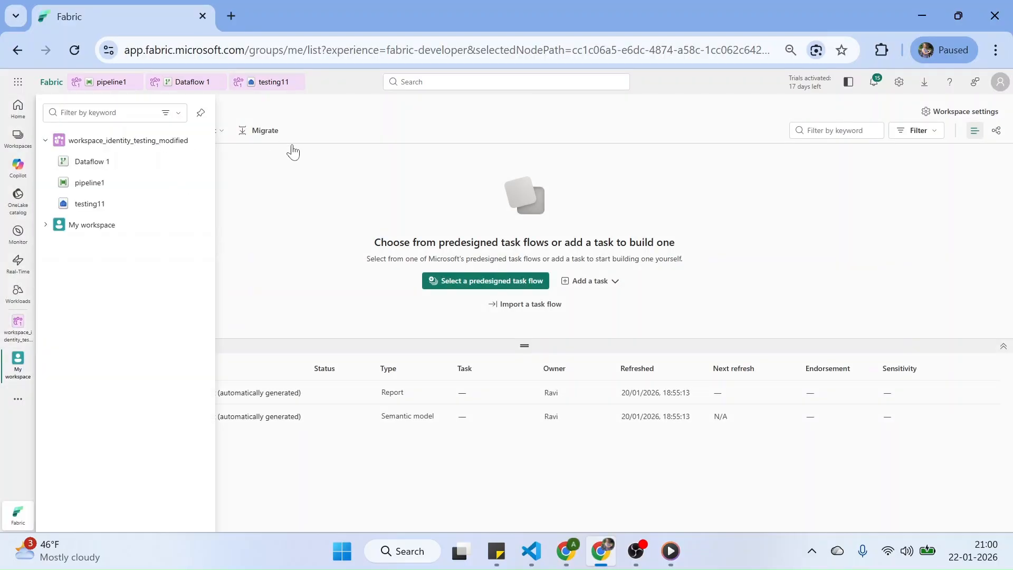
click(154, 152)
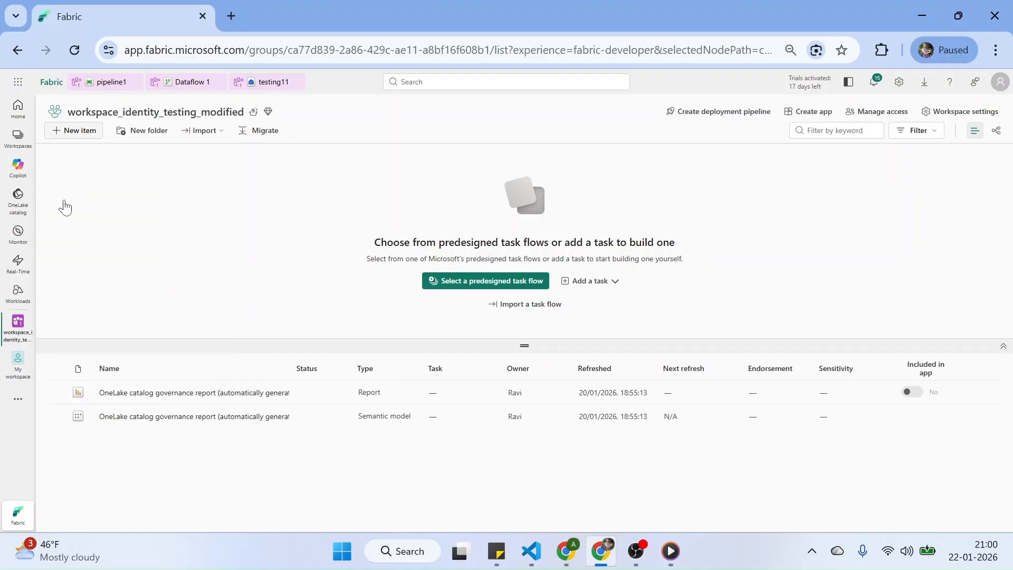
Create a lakehouse named testing_lakehouse in the workspace, with lakehouse schemas enabled.
click(79, 131)
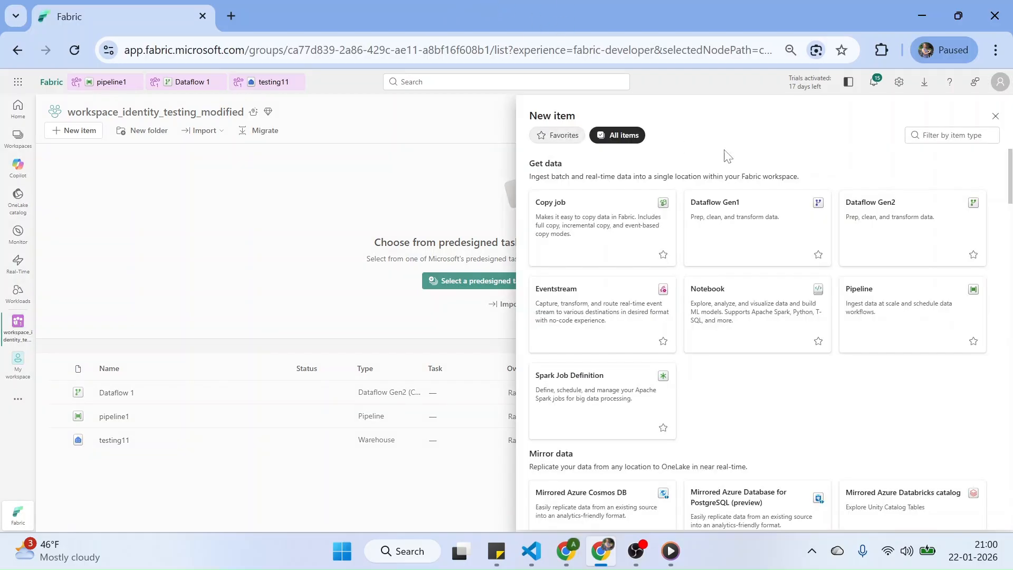
click(952, 136)
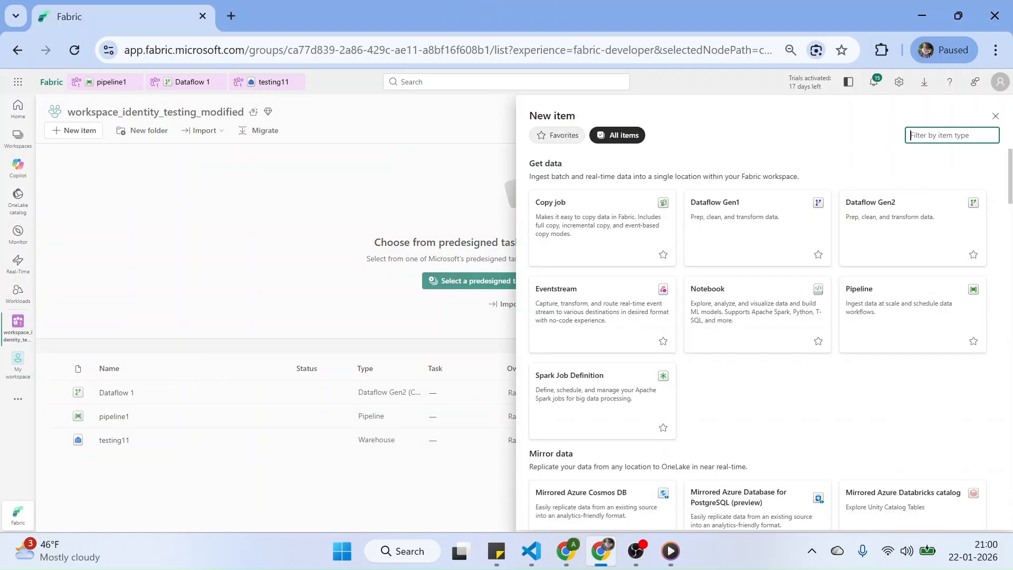
text(lake)
click(564, 339)
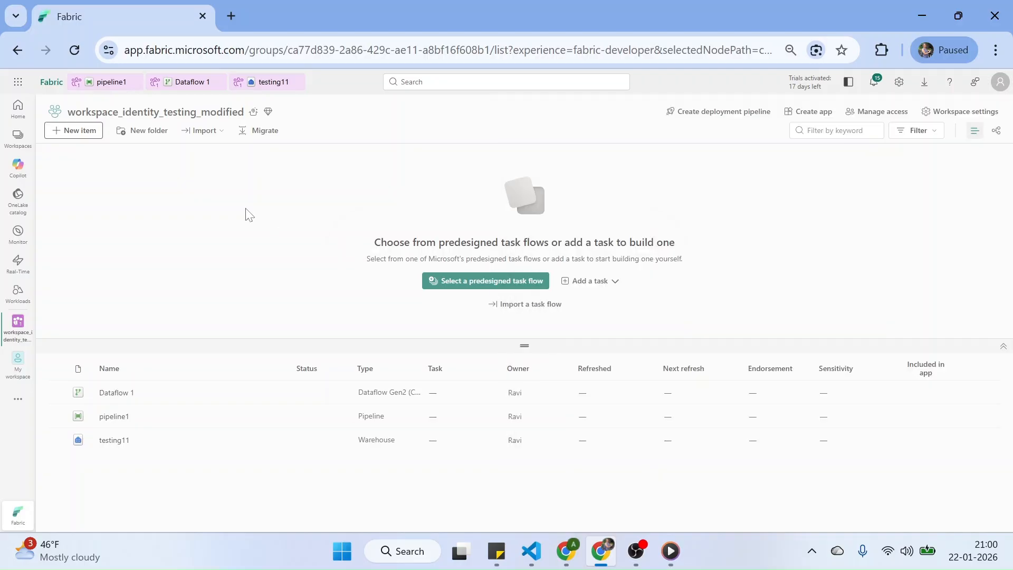
text(testing_lak)
text(use)
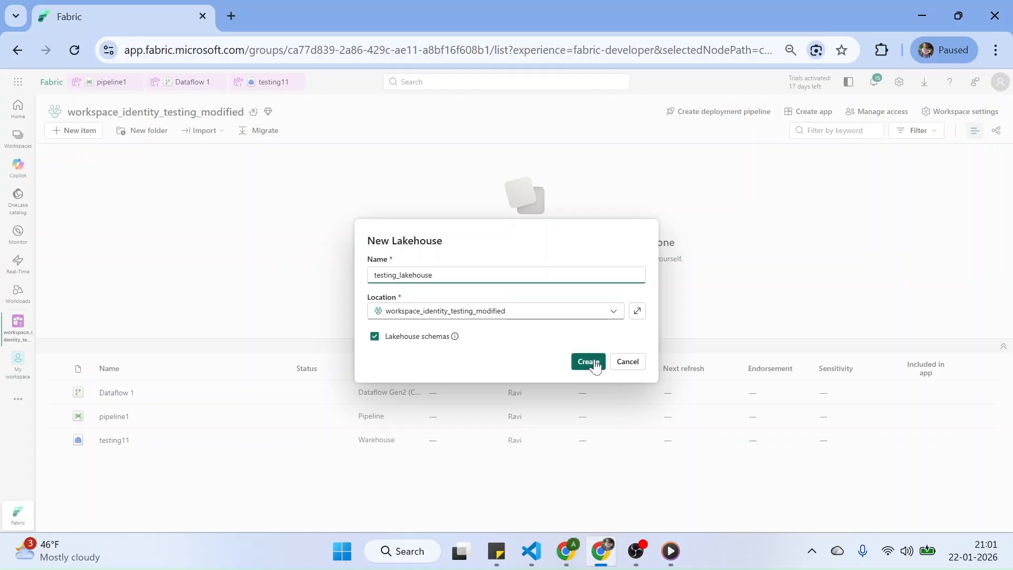
click(595, 364)
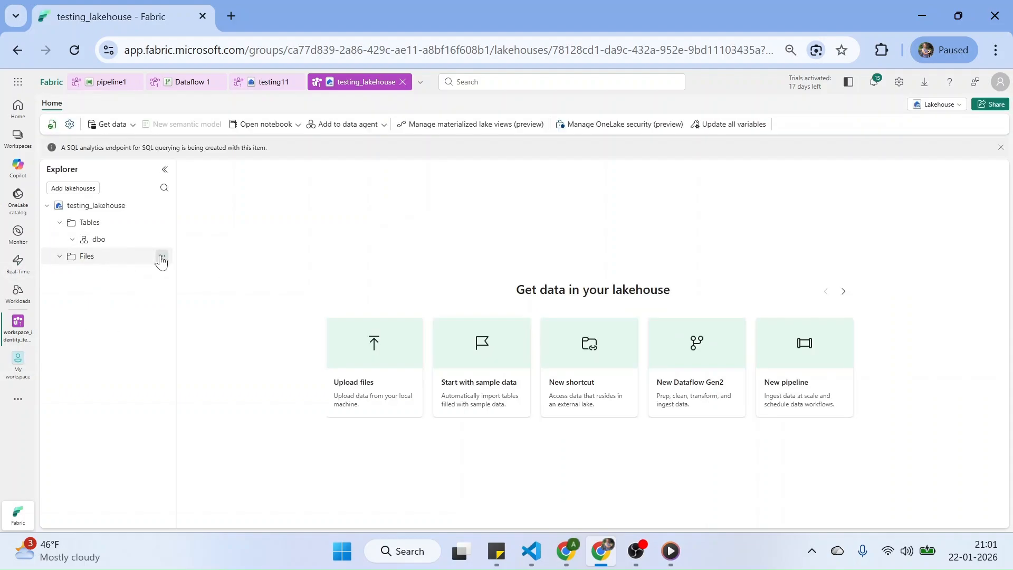
Start a new shortcut in the lakehouse's Files folder with Azure Blob Storage as the source.
click(162, 255)
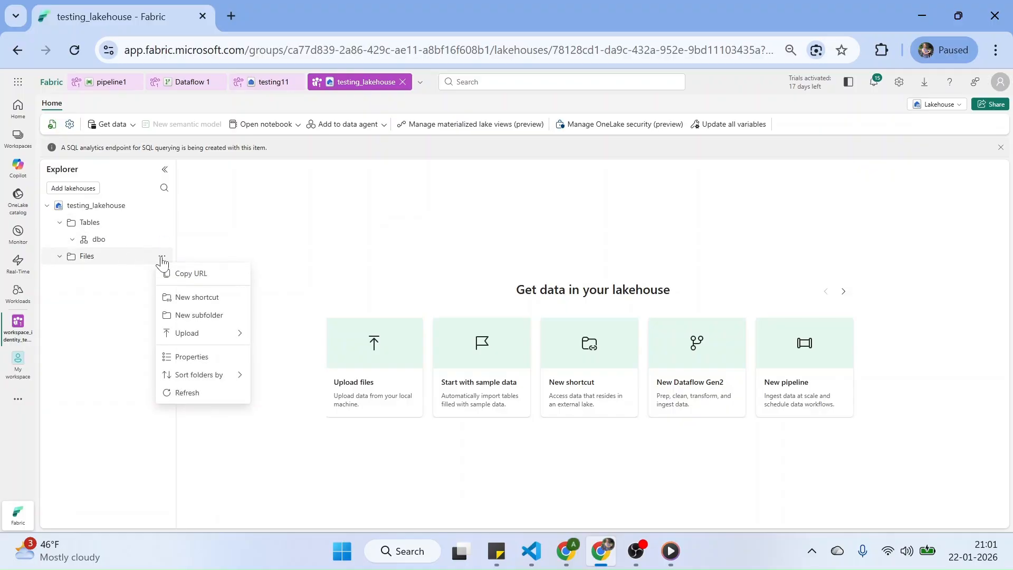
click(195, 297)
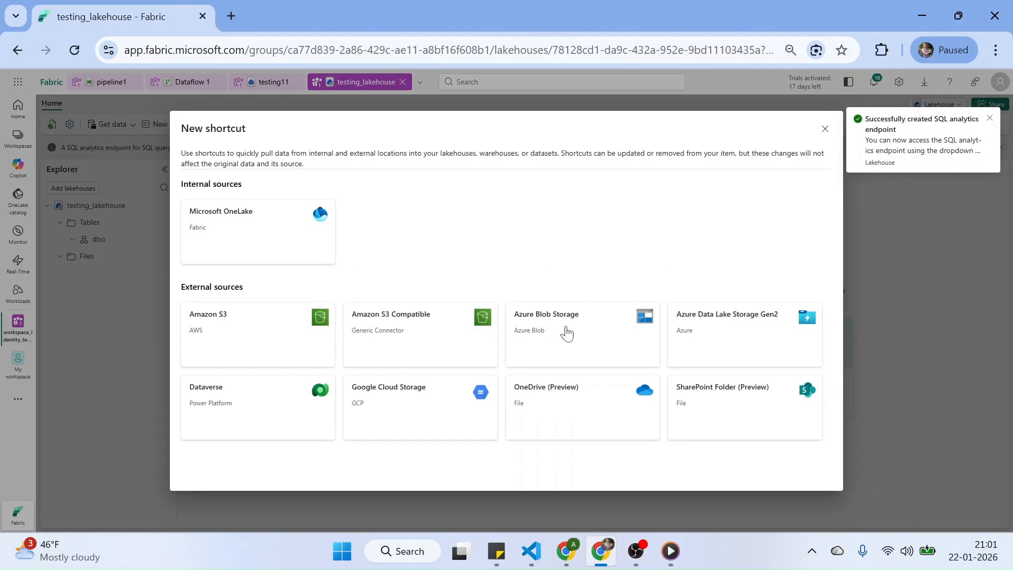
click(566, 332)
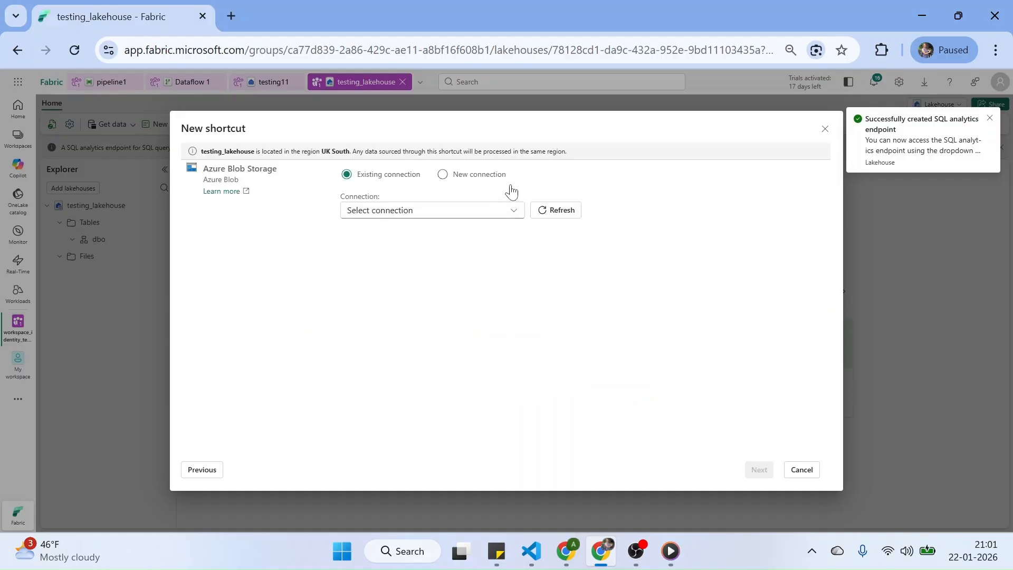
Refresh the existing connections and use workspace_identity_conn for the shortcut.
click(512, 213)
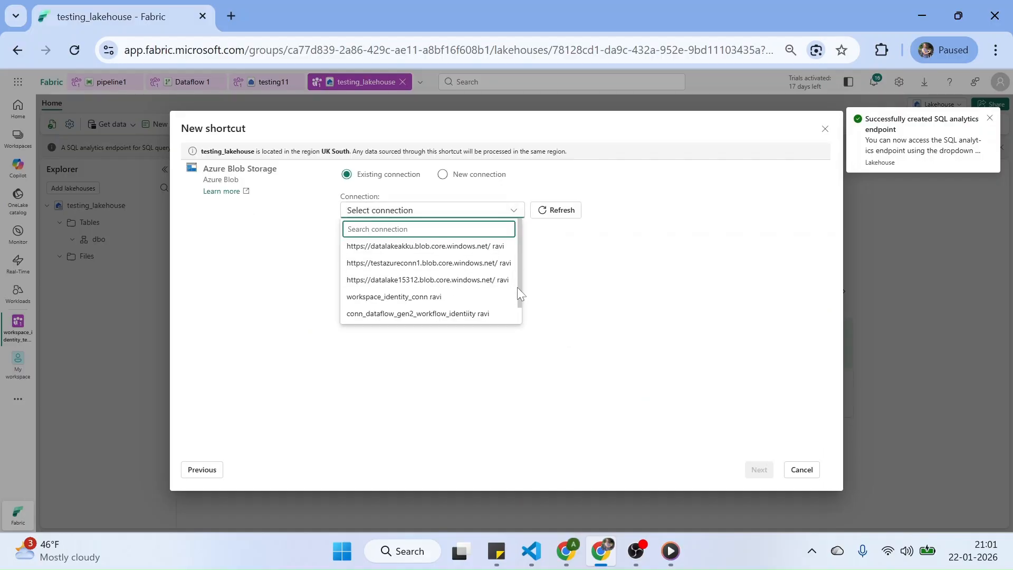
scroll(519, 319, down, 1)
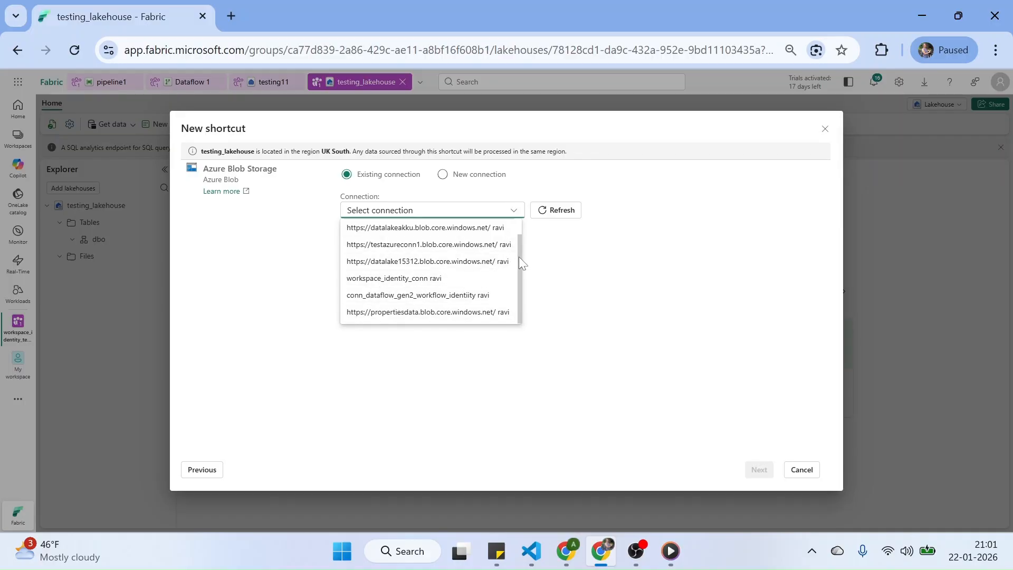
scroll(519, 258, up, 1)
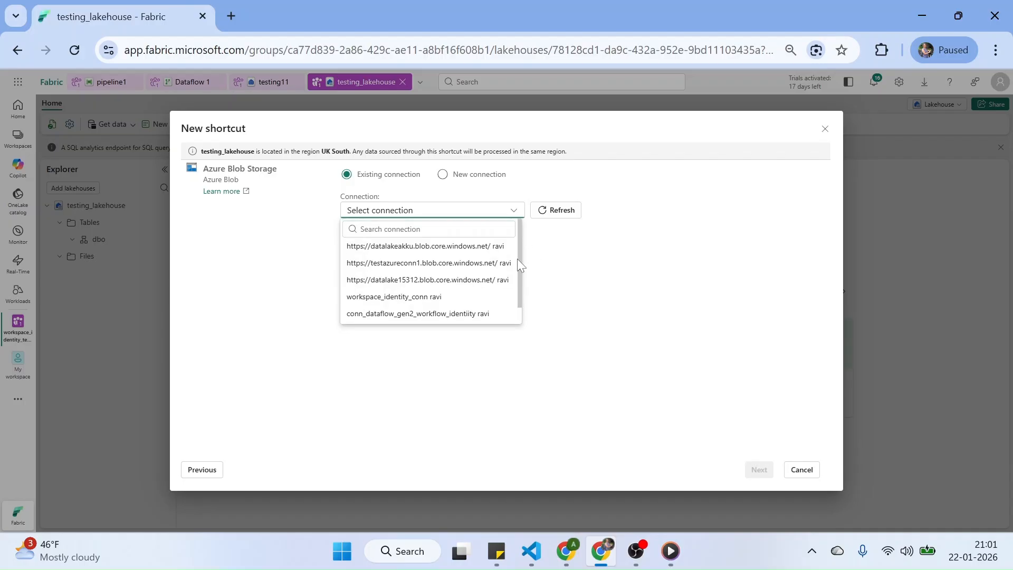
scroll(520, 248, down, 1)
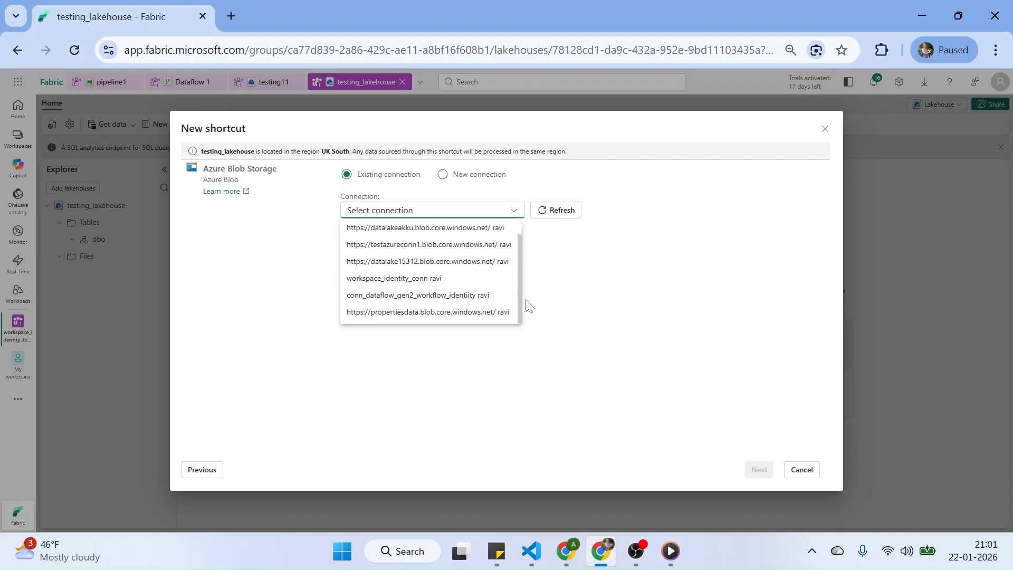
click(561, 217)
click(547, 211)
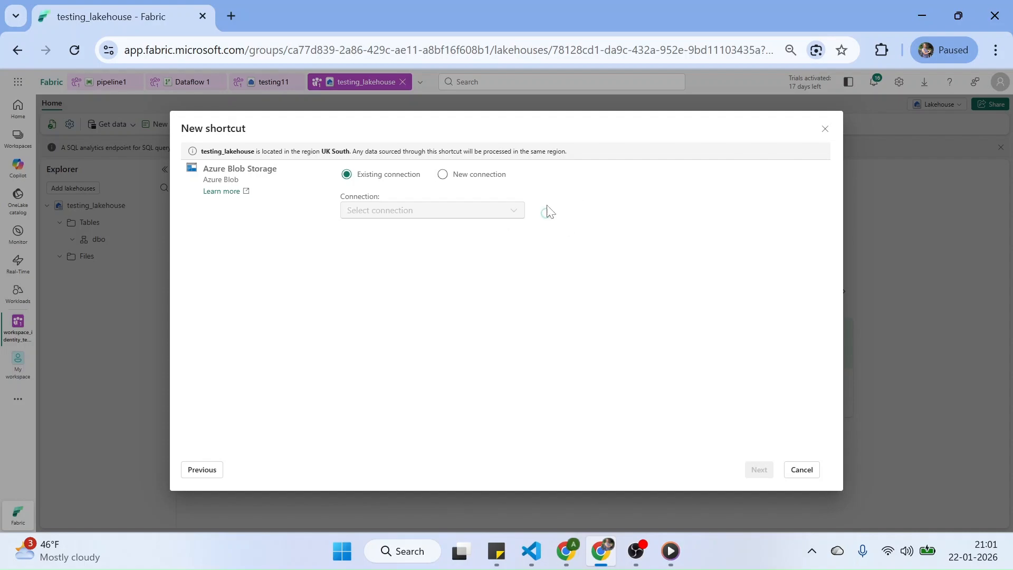
click(512, 211)
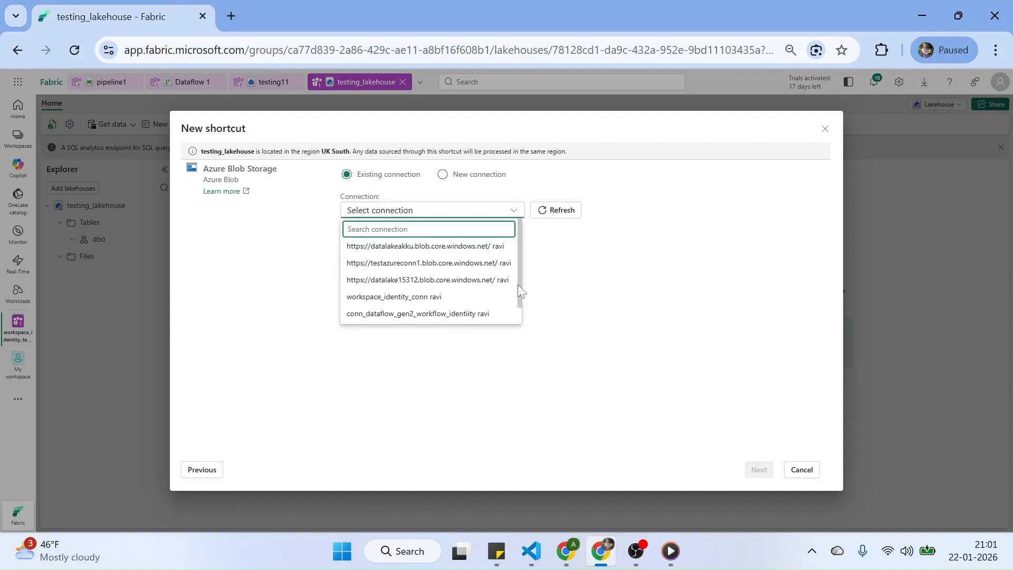
scroll(519, 316, down, 1)
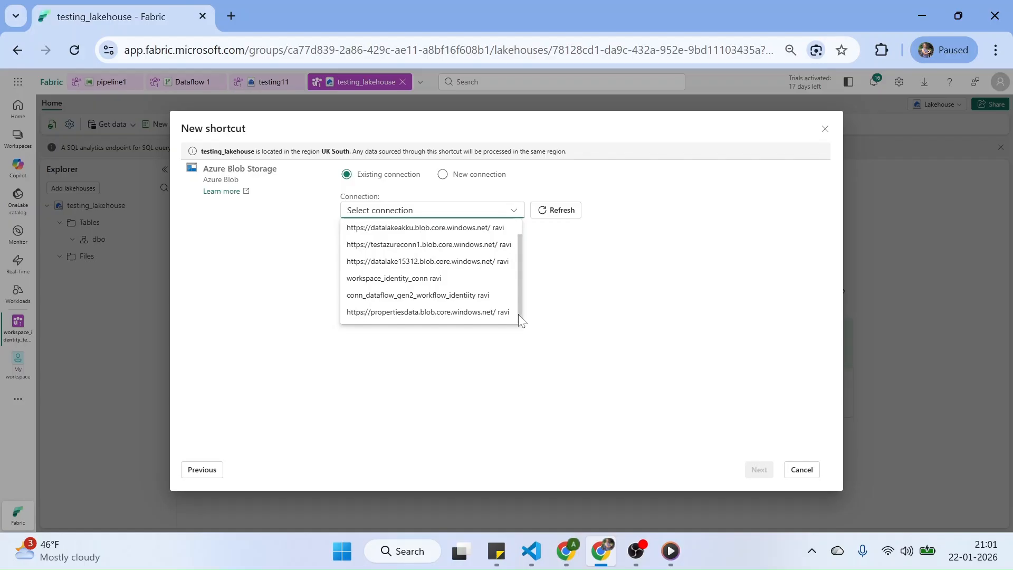
click(368, 282)
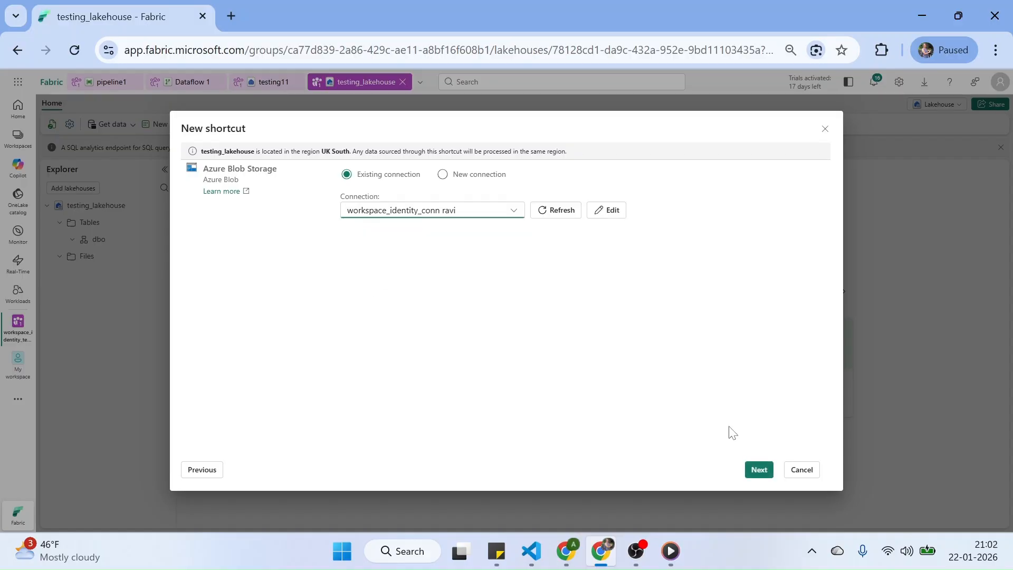
click(756, 469)
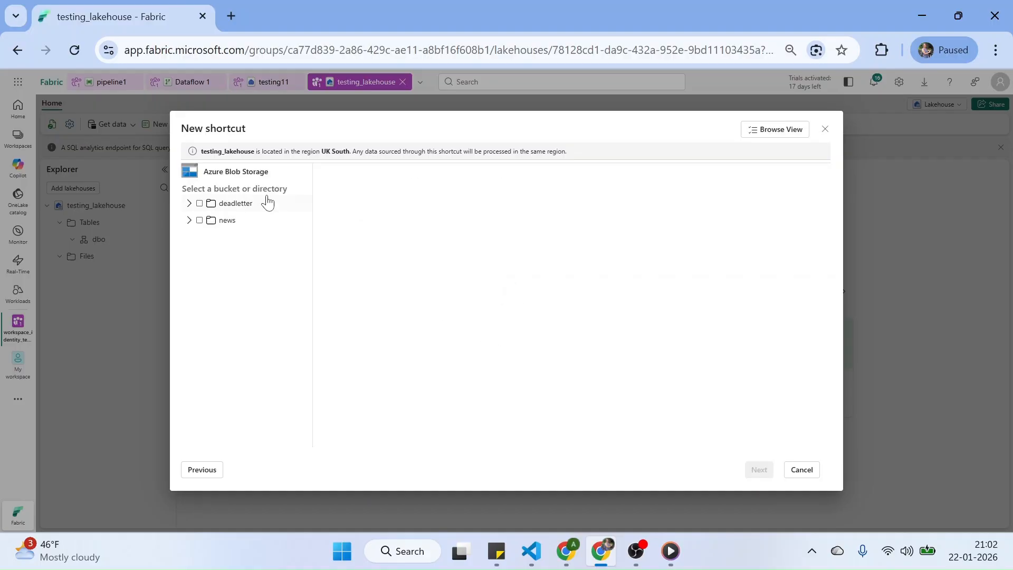
Select the deadletter and news folders, skip the data transformation, and create the shortcuts.
click(200, 203)
click(199, 220)
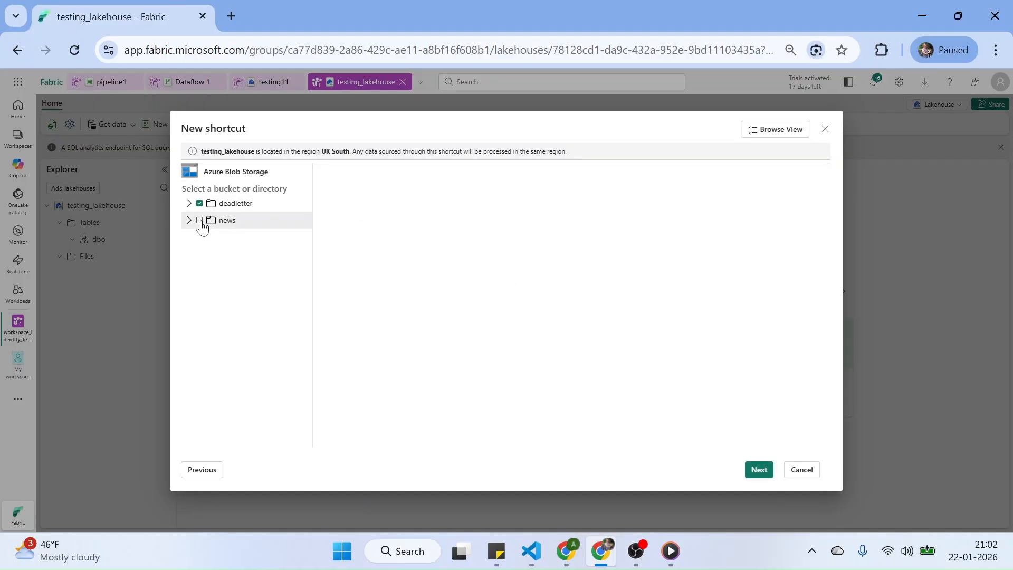
click(757, 471)
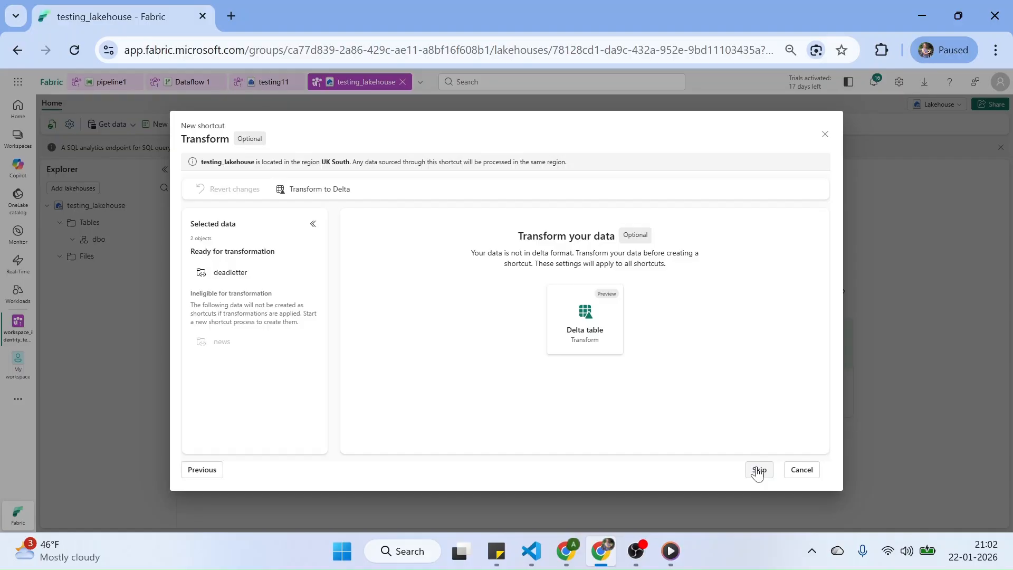
click(758, 471)
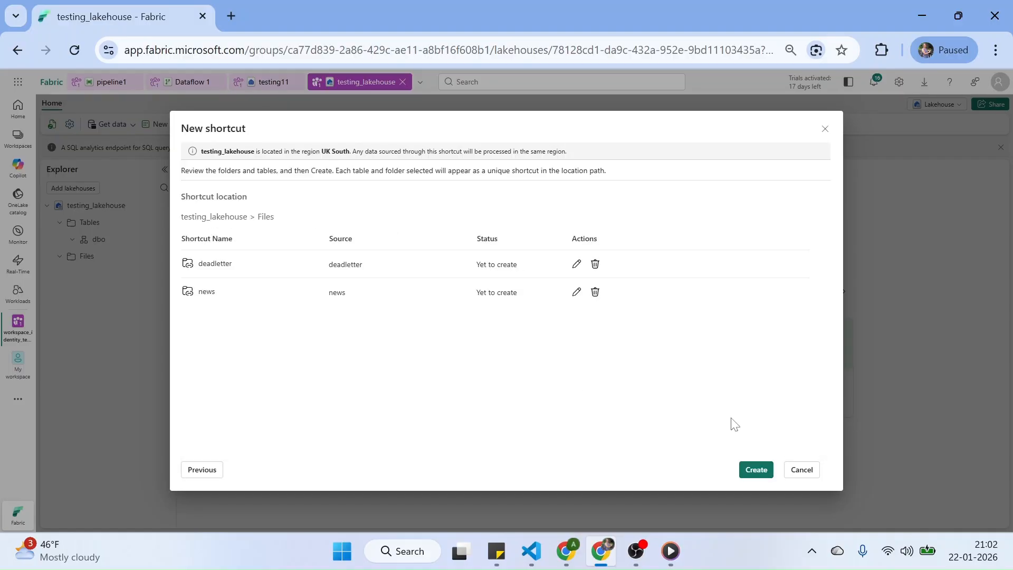
click(757, 469)
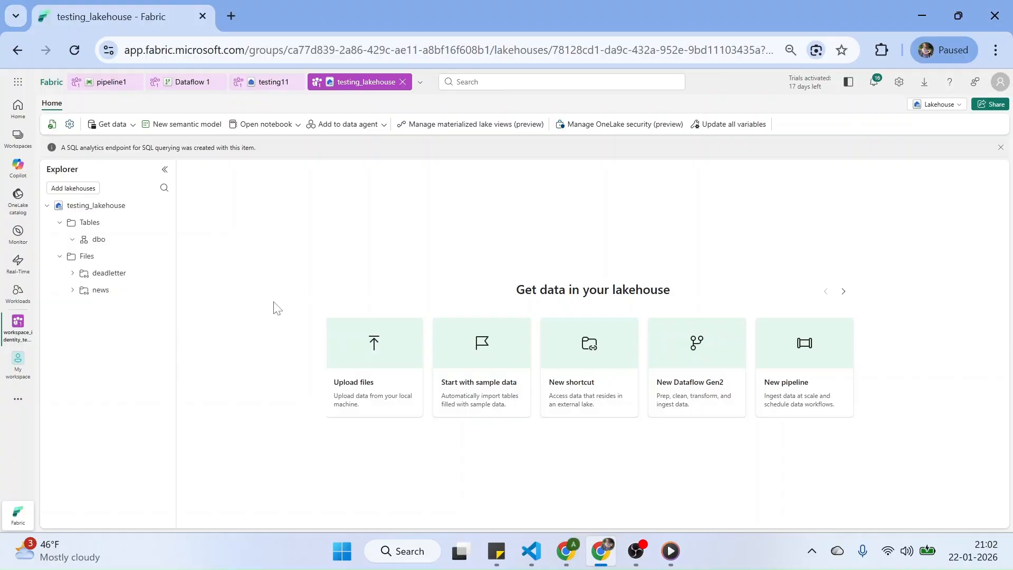
View the files in the deadletter and news shortcuts.
click(116, 273)
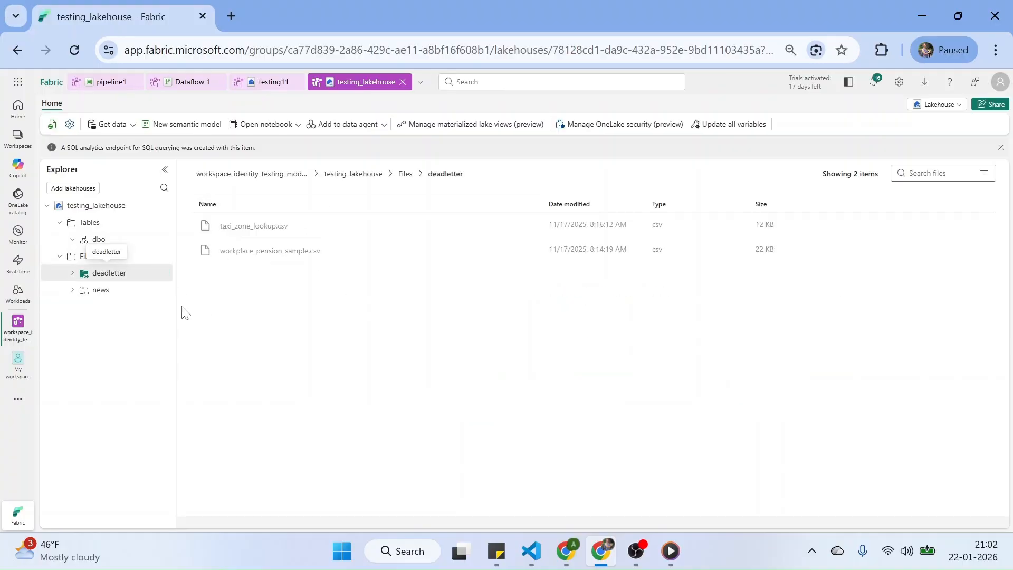
click(110, 295)
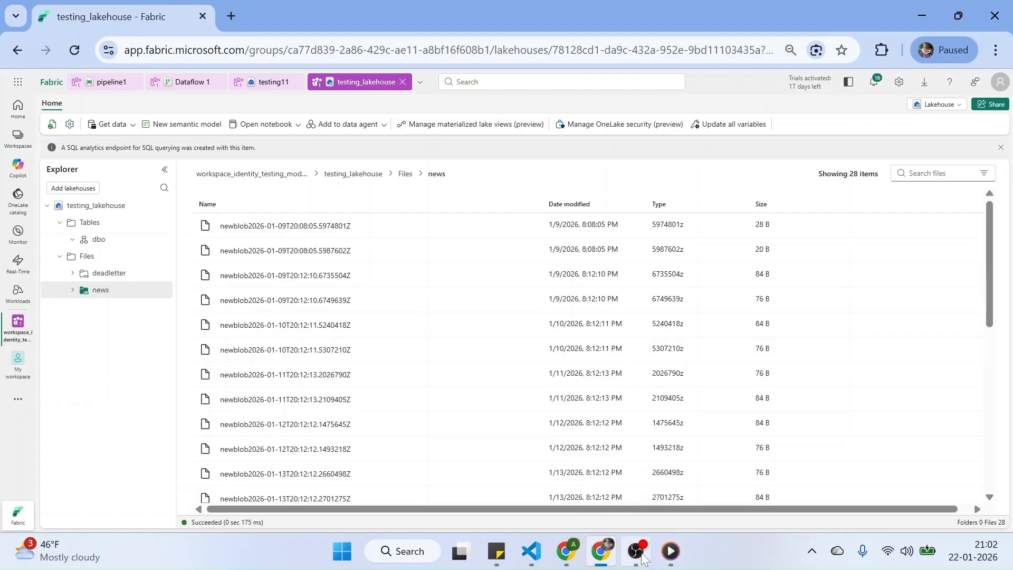
Switch to the reveal-md slides and advance Considerations and limitations through the third to seventh points.
mouse_move(565, 551)
click(514, 501)
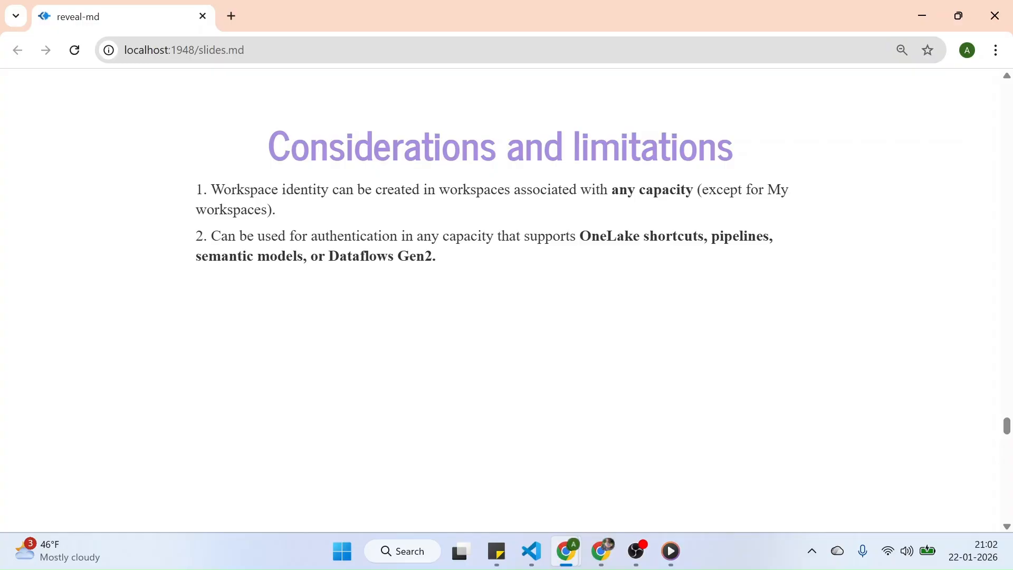
key(Right)
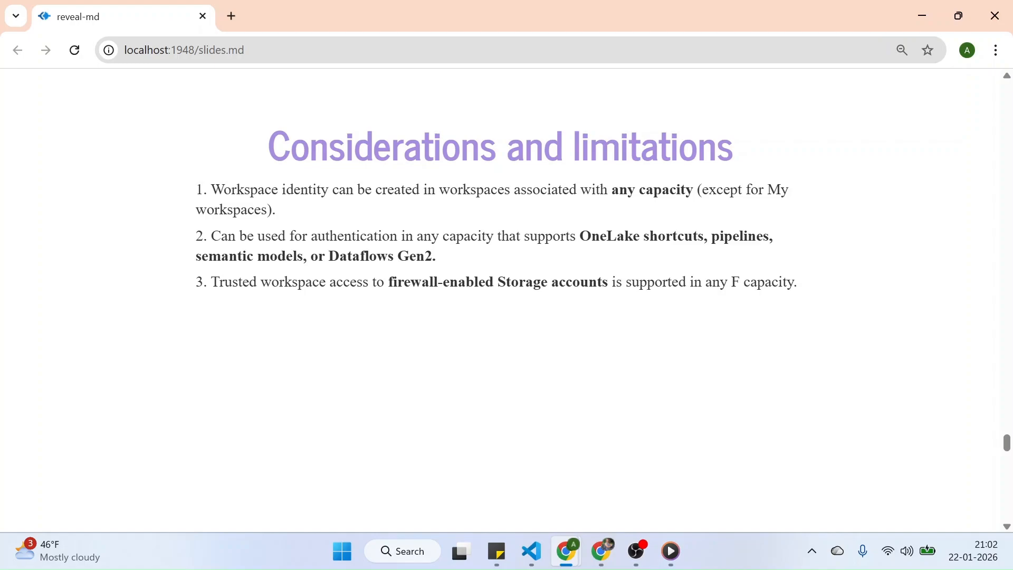
key(Right)
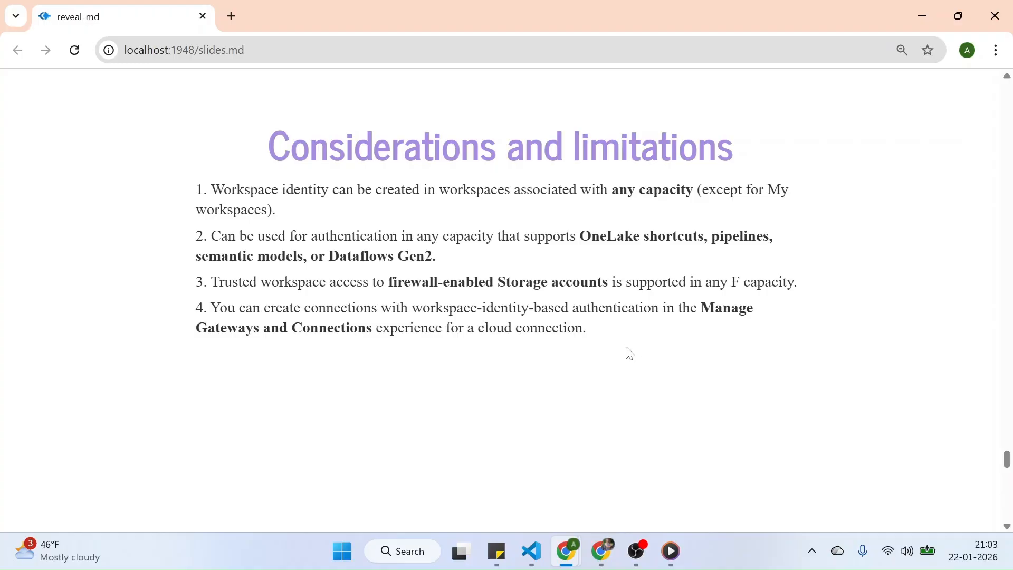
scroll(629, 353, down, 2)
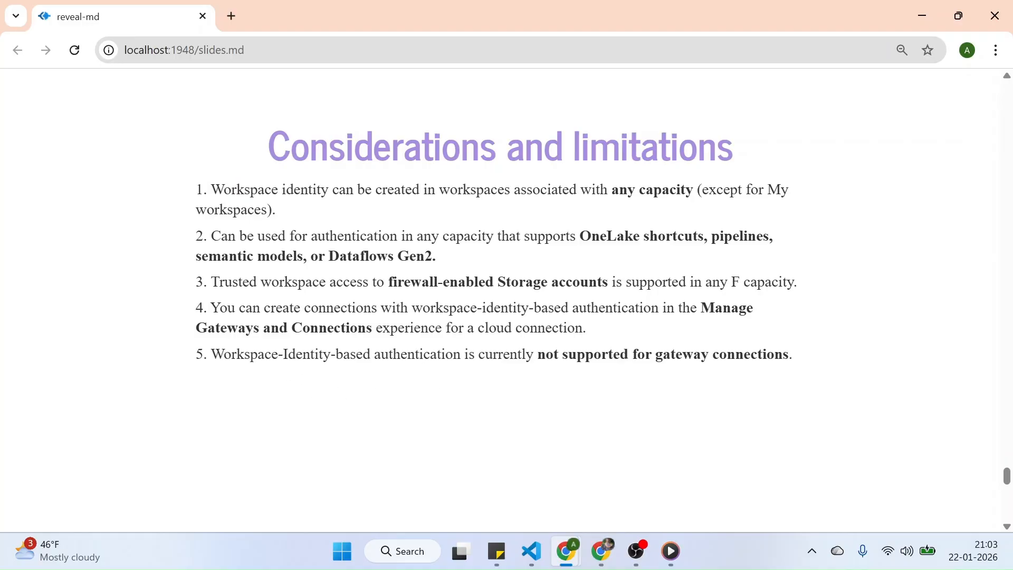
triple_click(710, 354)
click(701, 389)
scroll(703, 391, down, 2)
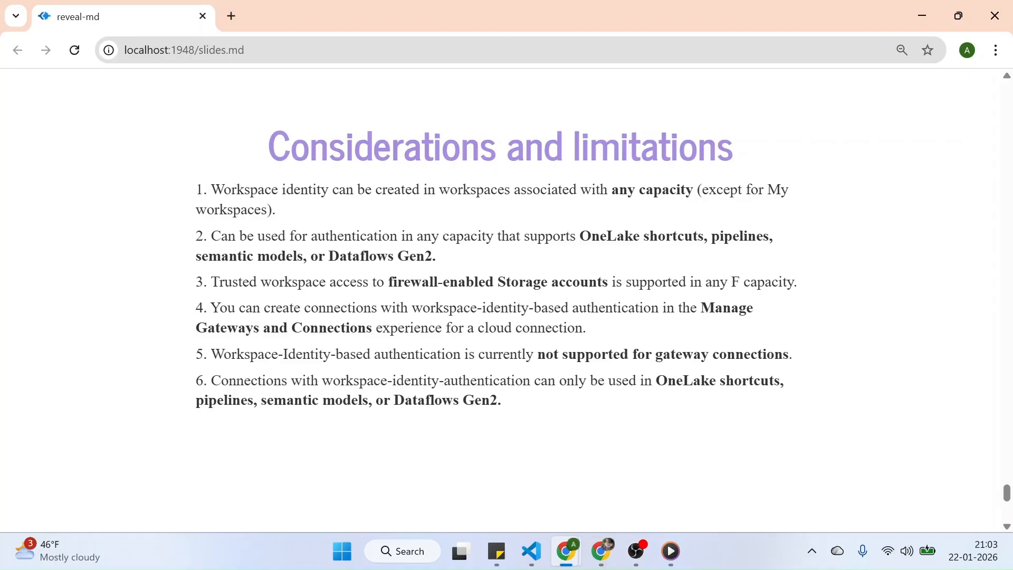
key(Down)
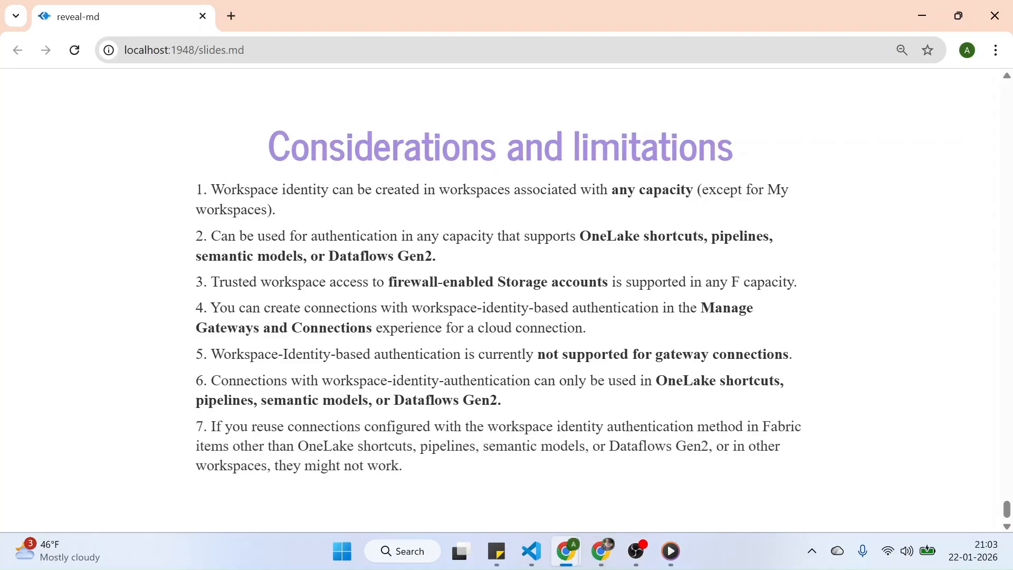